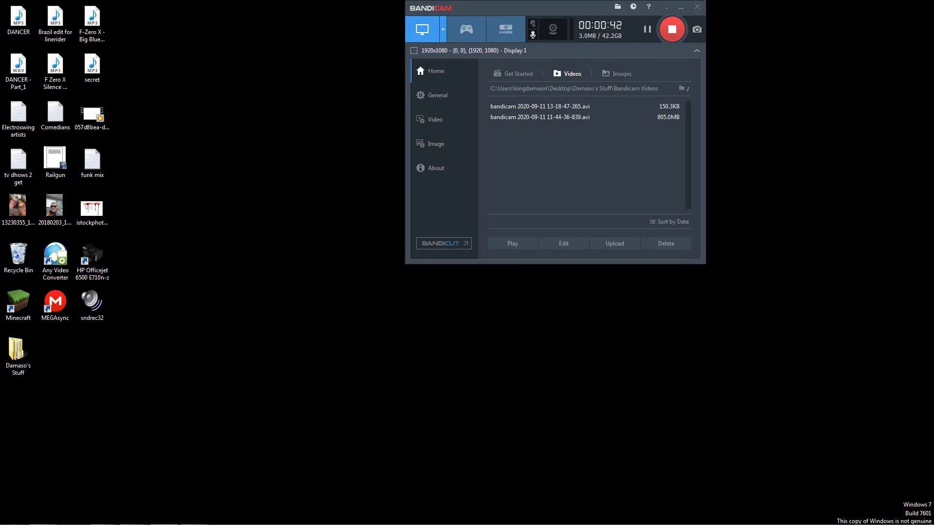
Launch FL Studio 11, dismiss its settings window and show the step sequencer
{"action": "left_click", "coordinate": [13, 516]}
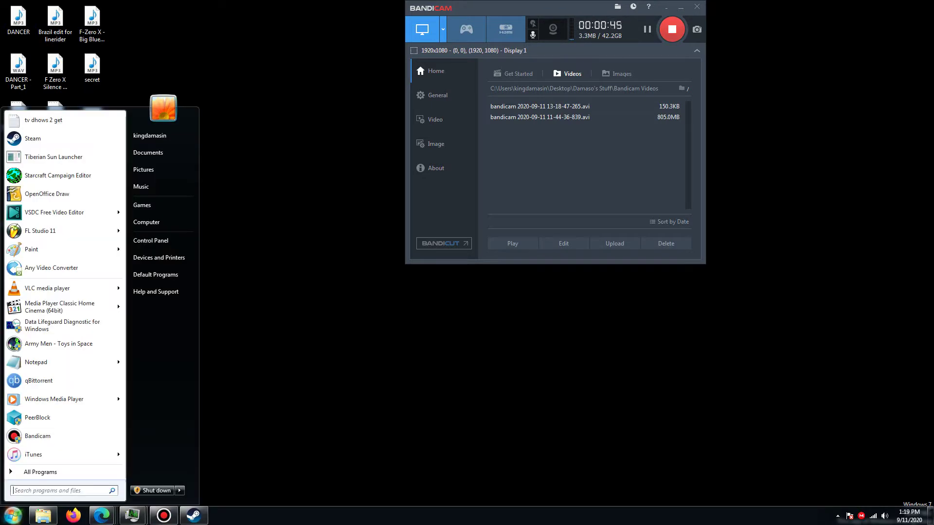
{"action": "left_click", "coordinate": [43, 231]}
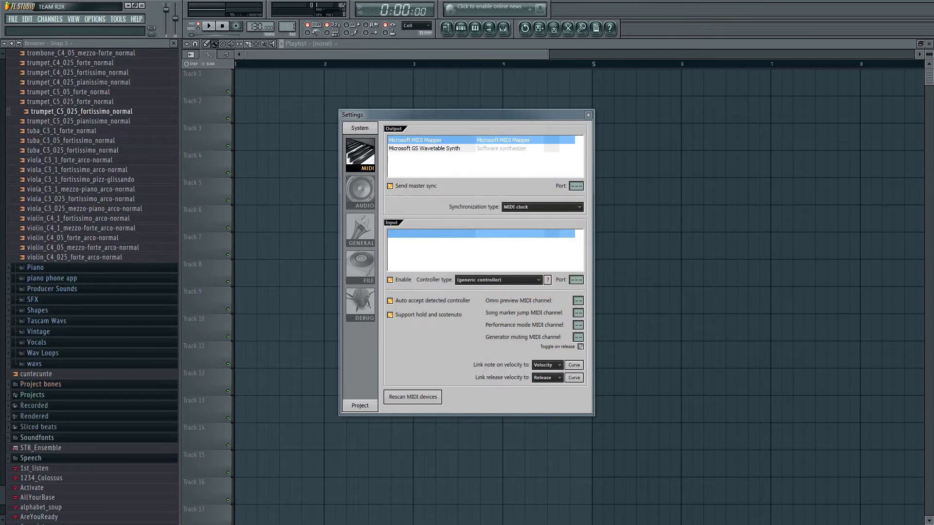
{"action": "key", "text": "Escape"}
{"action": "key", "text": "F6"}
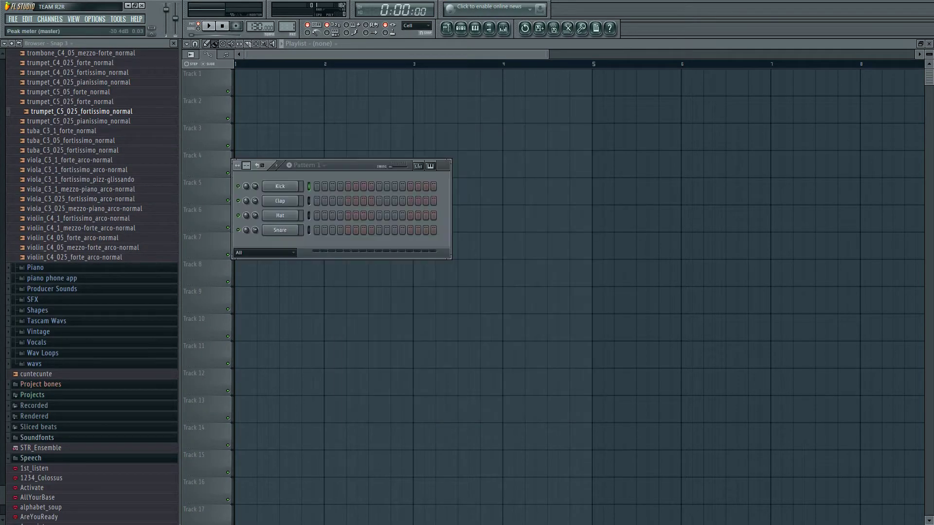
Open the existing project "wonderful" from the Projects folder
{"action": "left_click", "coordinate": [12, 19]}
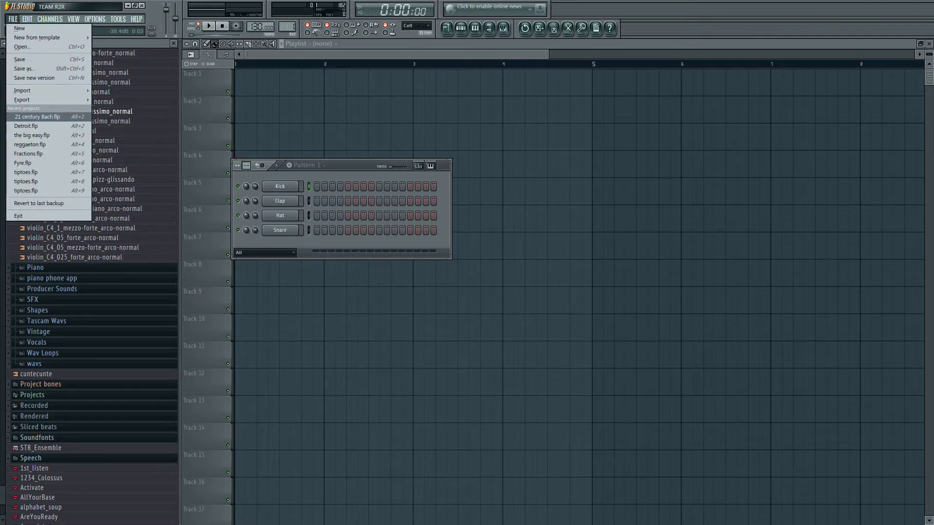
{"action": "key", "text": "Up"}
{"action": "key", "text": "Up"}
{"action": "key", "text": "Up"}
{"action": "key", "text": "Up"}
{"action": "key", "text": "Up"}
{"action": "key", "text": "Up"}
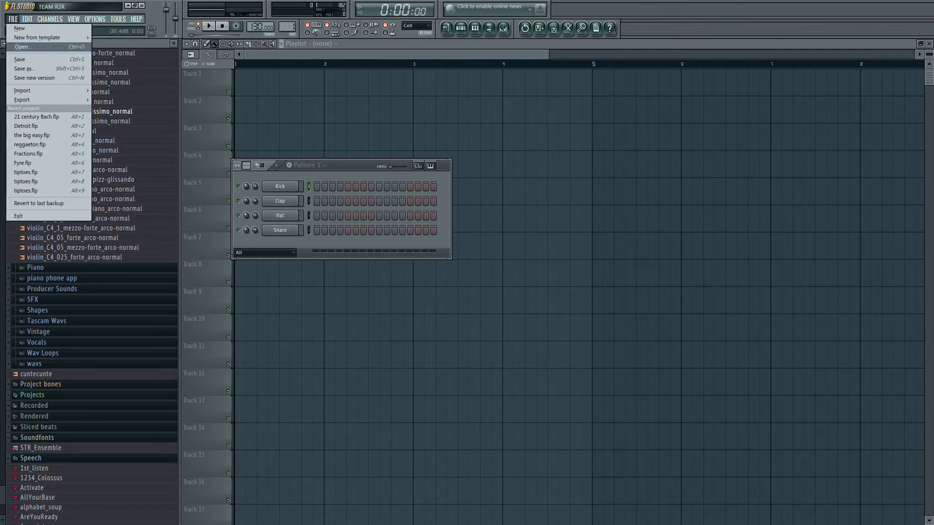
{"action": "key", "text": "Return"}
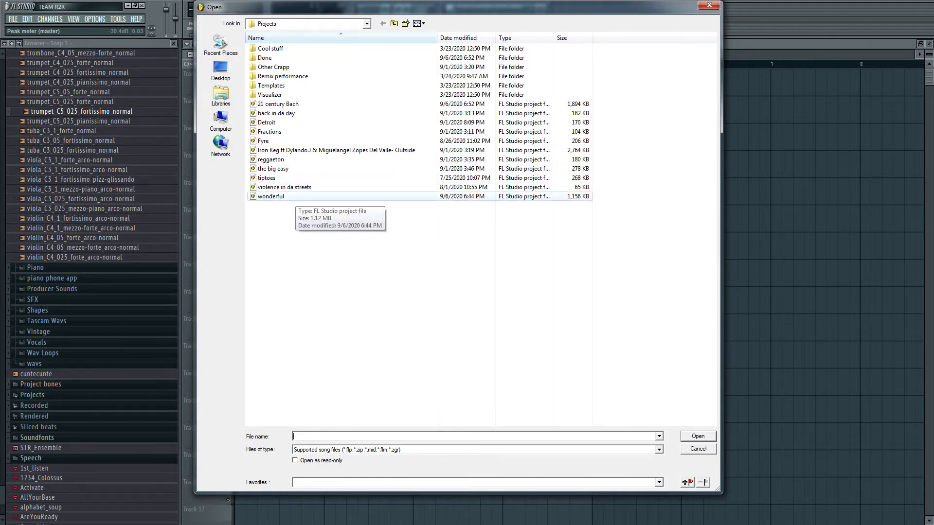
{"action": "double_click", "coordinate": [291, 197]}
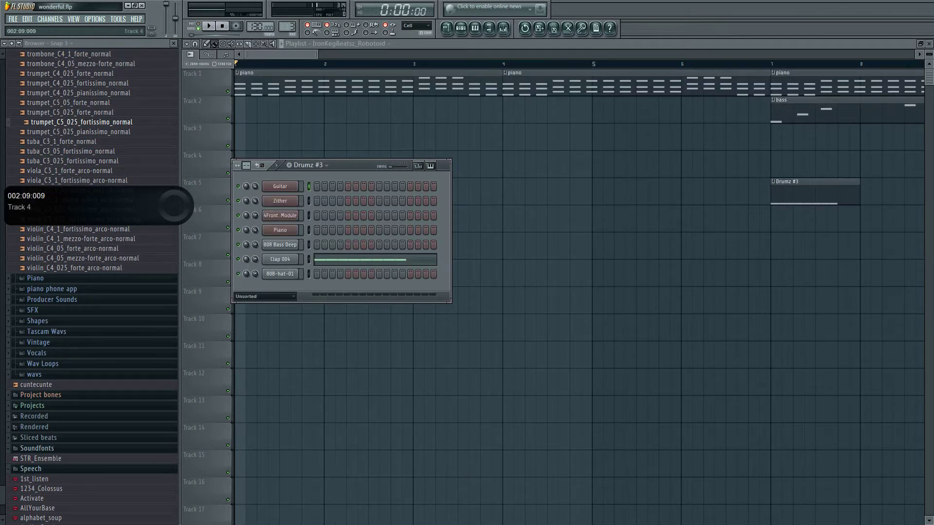
Move the step sequencer clear of the playlist clips, select the piano pattern and open the Piano channel's piano roll
{"action": "left_click_drag", "start_coordinate": [370, 165], "coordinate": [594, 248]}
{"action": "left_click", "coordinate": [532, 248]}
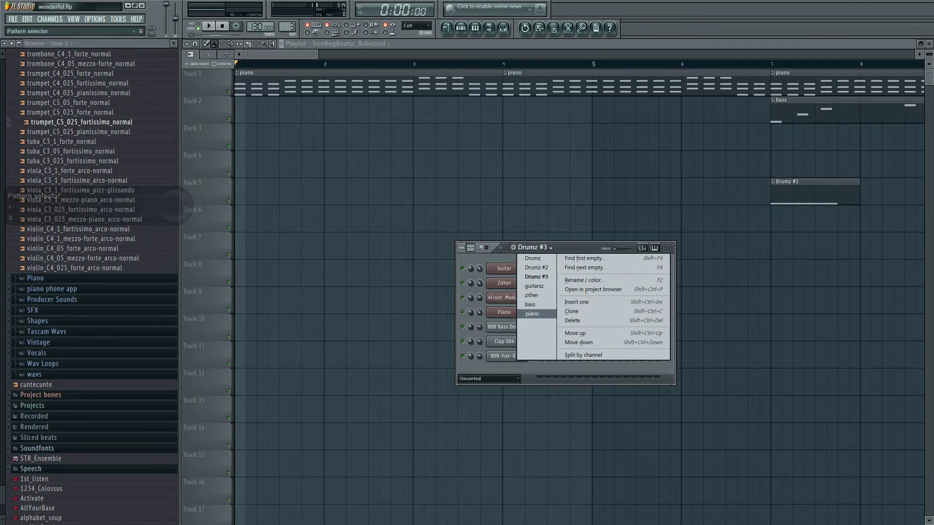
{"action": "left_click", "coordinate": [533, 314]}
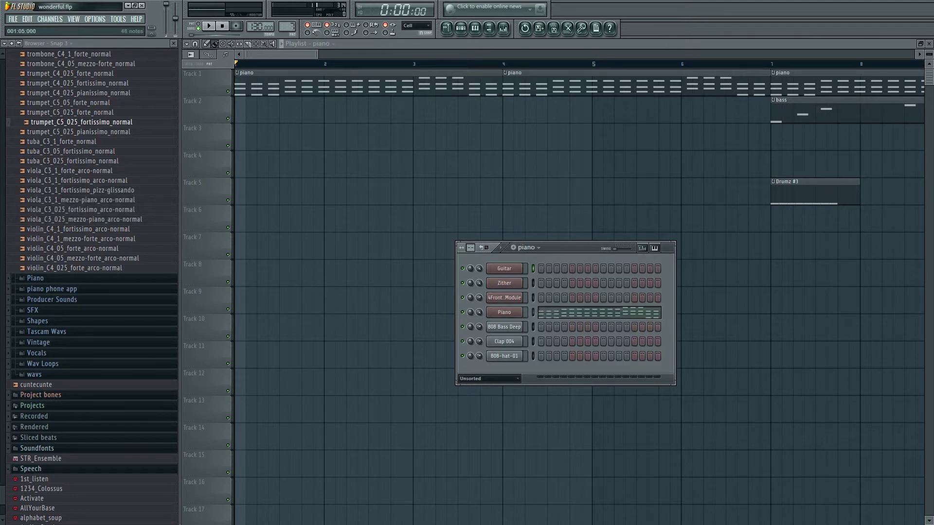
{"action": "right_click", "coordinate": [520, 312]}
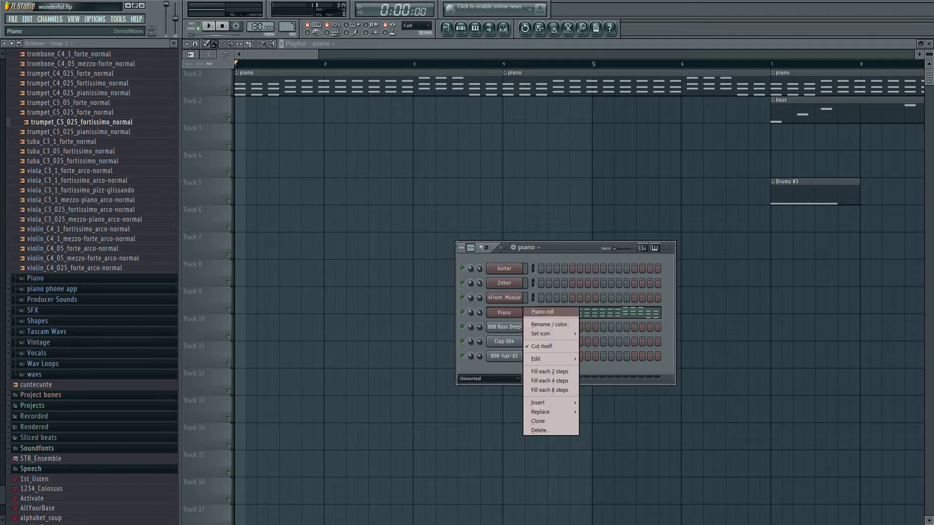
{"action": "left_click", "coordinate": [540, 312]}
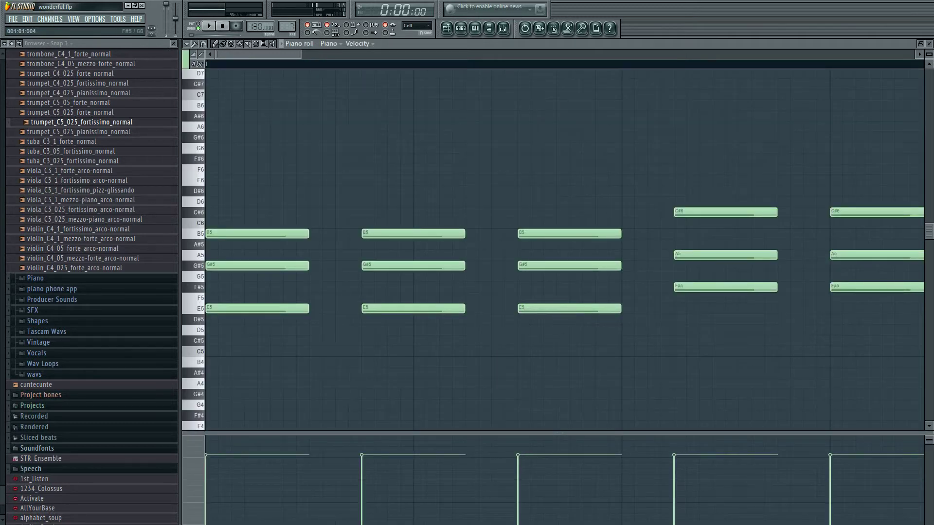
Place a short F6 note at the start of the Piano channel's pattern, delete it again and close the piano roll
{"action": "mouse_move", "coordinate": [194, 287]}
{"action": "left_mouse_down"}
{"action": "mouse_move", "coordinate": [193, 212]}
{"action": "mouse_move", "coordinate": [194, 287]}
{"action": "mouse_move", "coordinate": [194, 245]}
{"action": "left_mouse_up"}
{"action": "left_click", "coordinate": [236, 169]}
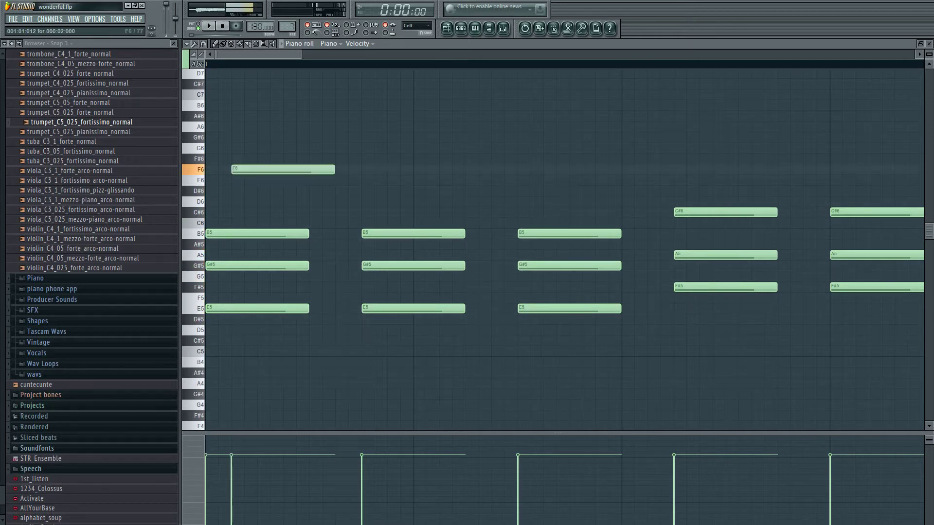
{"action": "left_click_drag", "start_coordinate": [237, 169], "coordinate": [211, 169]}
{"action": "left_click_drag", "start_coordinate": [307, 170], "coordinate": [230, 170]}
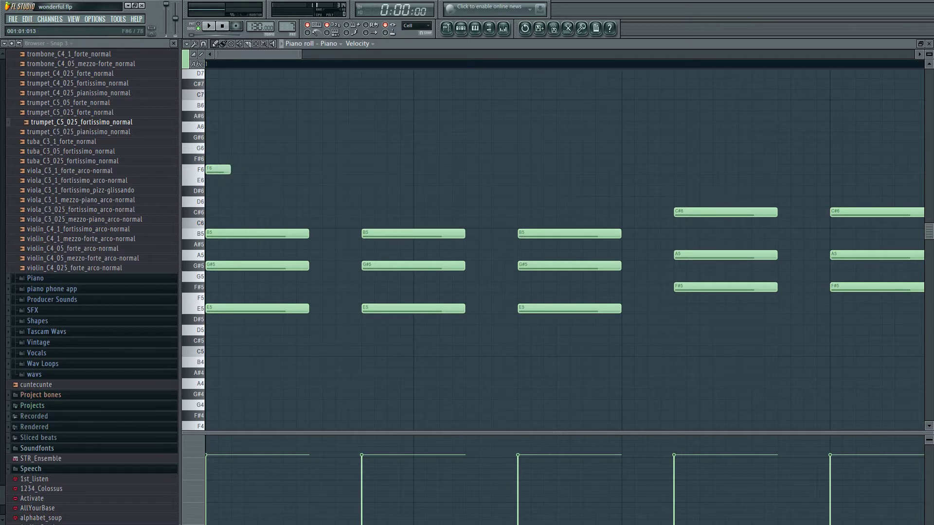
{"action": "right_click", "coordinate": [220, 169]}
{"action": "key", "text": "Escape"}
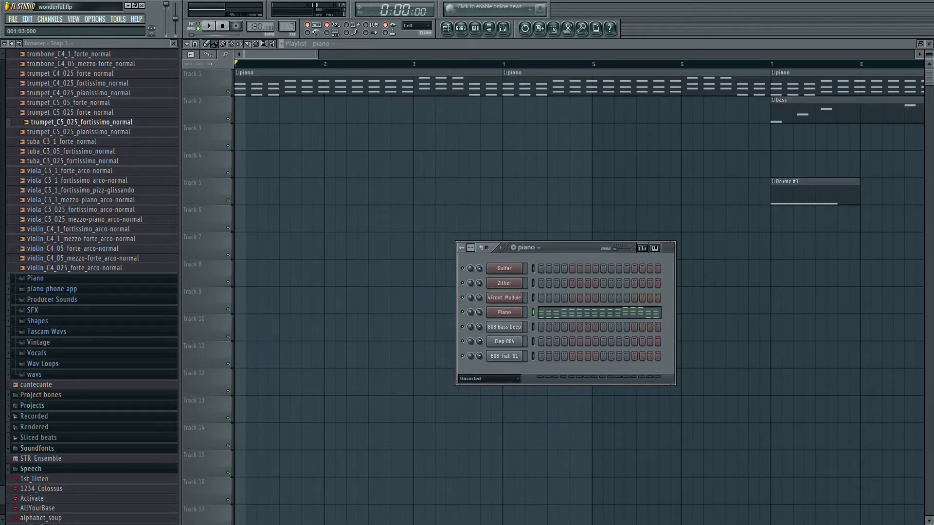
{"action": "right_click", "coordinate": [521, 311]}
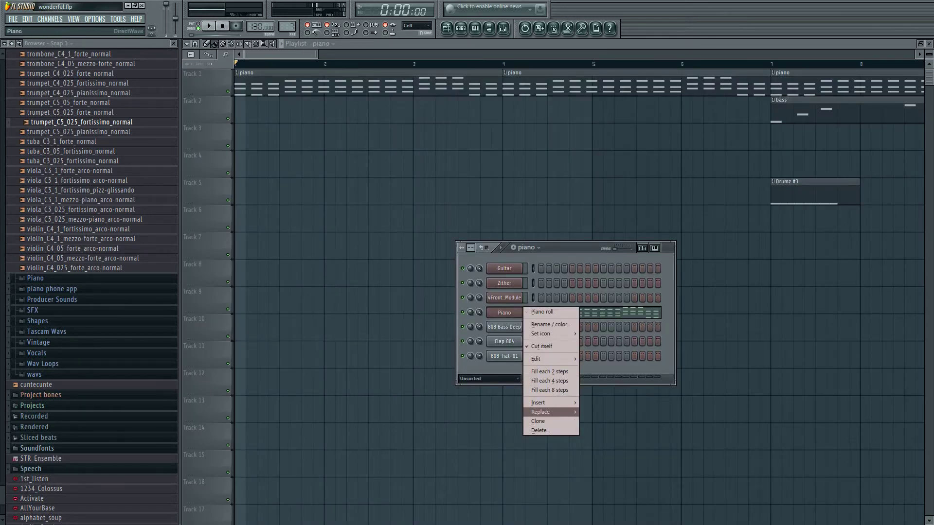
{"action": "mouse_move", "coordinate": [551, 403]}
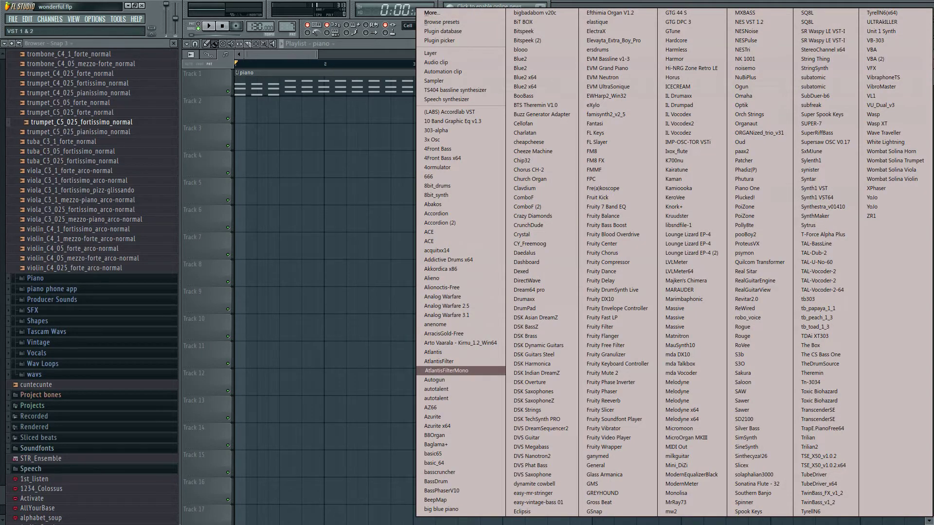
{"action": "left_click", "coordinate": [460, 371]}
{"action": "key", "text": "Escape"}
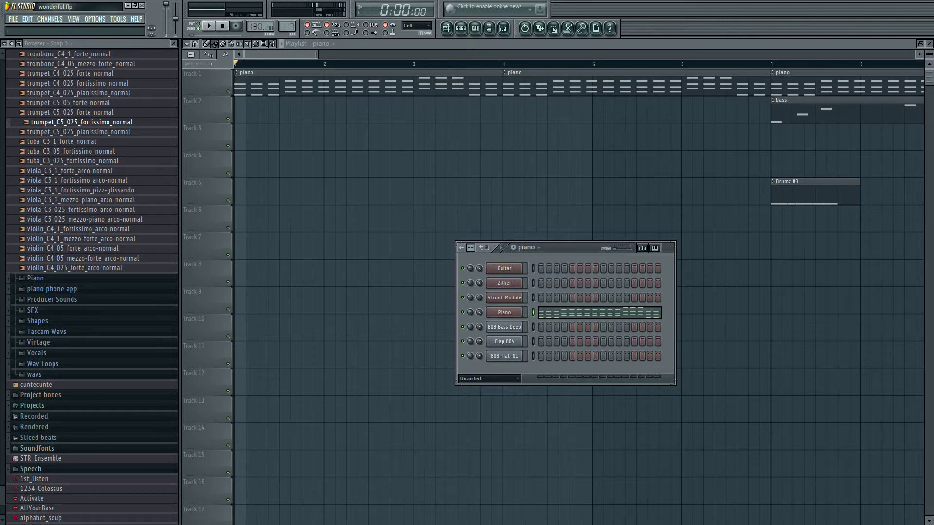
Insert a 4Front Bass instrument channel above Clap 004 and play a few test notes on it
{"action": "right_click", "coordinate": [522, 341]}
{"action": "mouse_move", "coordinate": [537, 441]}
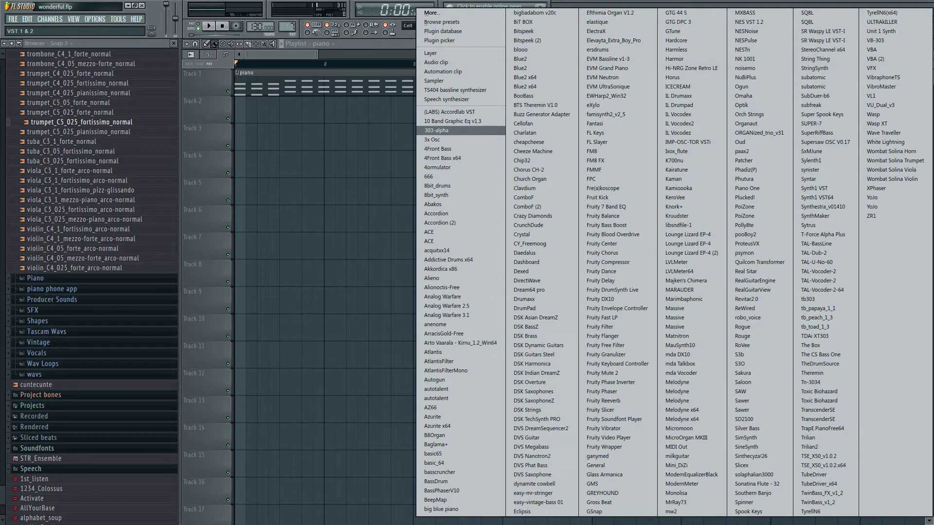
{"action": "left_click", "coordinate": [438, 149]}
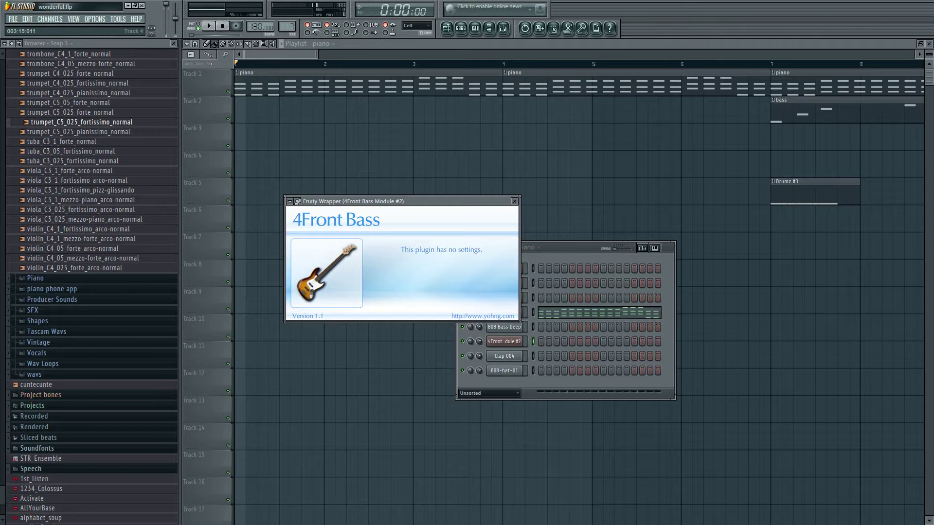
{"action": "key", "text": "t"}
{"action": "key", "text": "t"}
{"action": "key", "text": "t"}
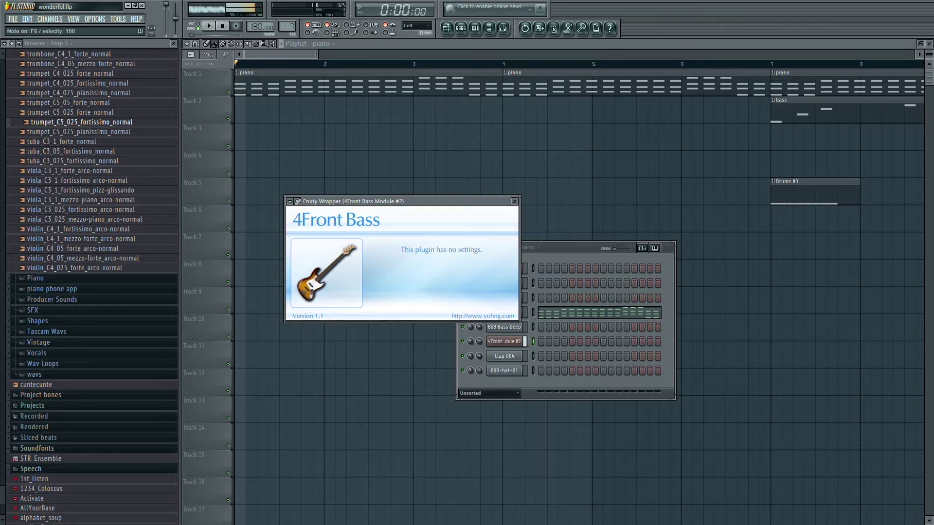
{"action": "key", "text": "bracketleft"}
{"action": "key", "text": "r"}
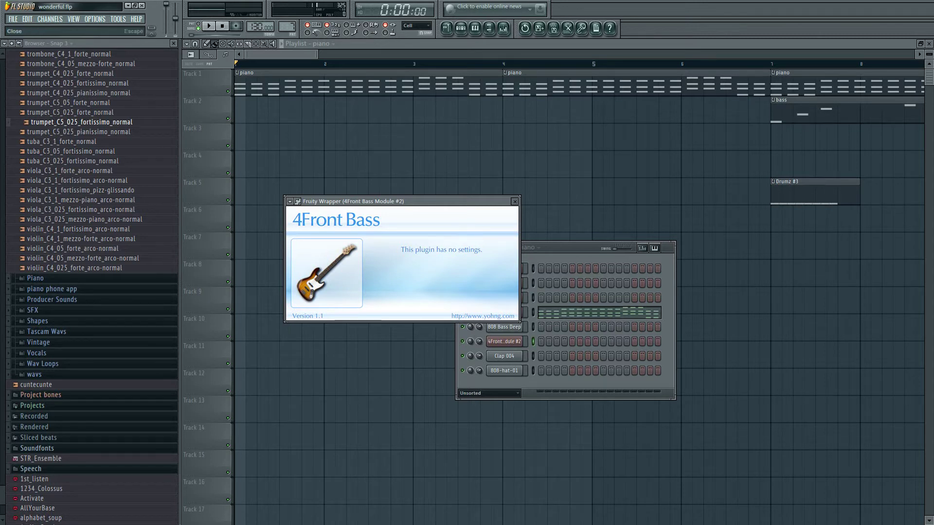
Close the 4Front Bass window and delete the 4Front Bass Module #2 channel
{"action": "left_click", "coordinate": [514, 201]}
{"action": "right_click", "coordinate": [521, 341]}
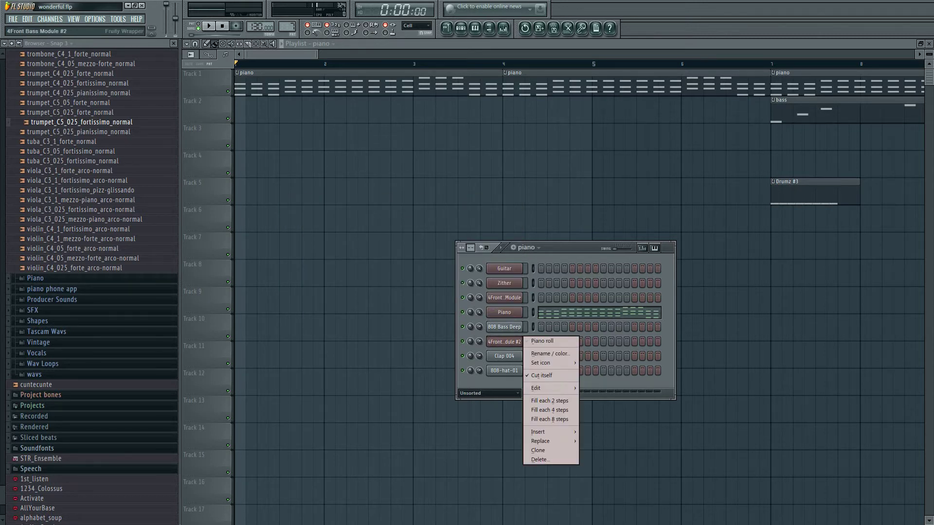
{"action": "left_click", "coordinate": [539, 460]}
{"action": "left_click", "coordinate": [515, 292]}
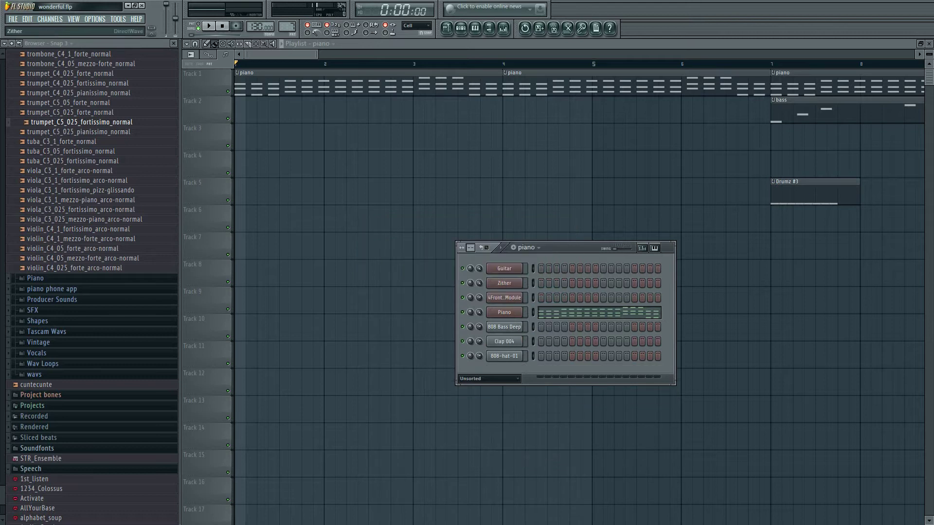
Select the piano pattern in the step sequencer, play it back and stop playback
{"action": "left_click", "coordinate": [526, 248]}
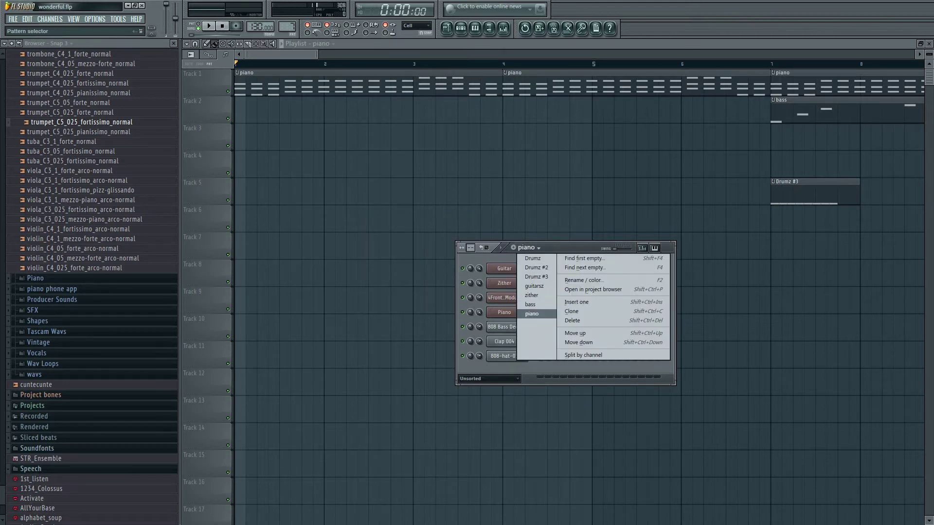
{"action": "left_click", "coordinate": [537, 314]}
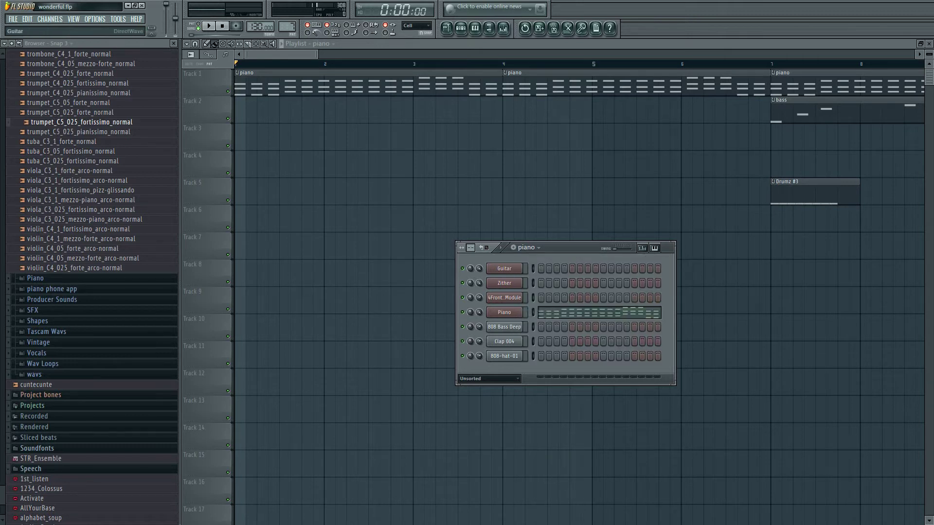
{"action": "left_click", "coordinate": [209, 25]}
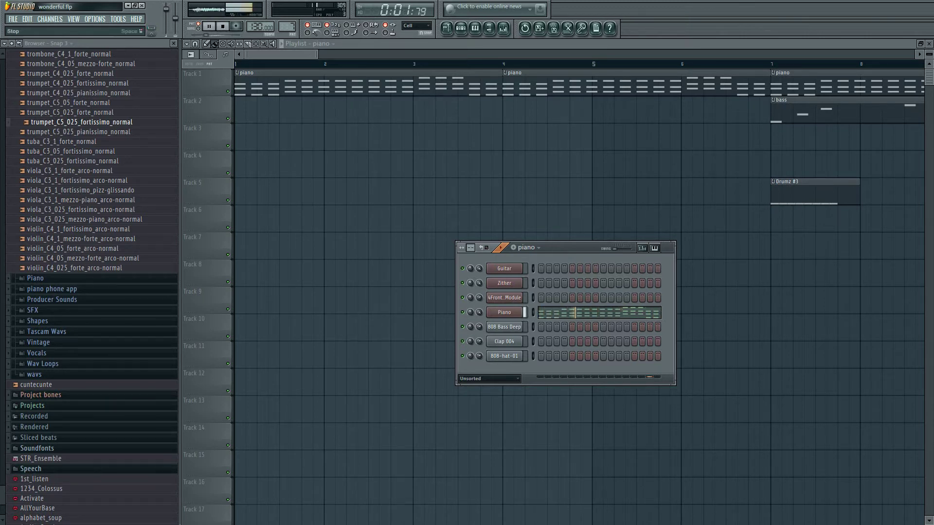
{"action": "key", "text": "space"}
Switch to the bass pattern, listen to it and stop playback
{"action": "left_click", "coordinate": [526, 248]}
{"action": "left_click", "coordinate": [530, 304]}
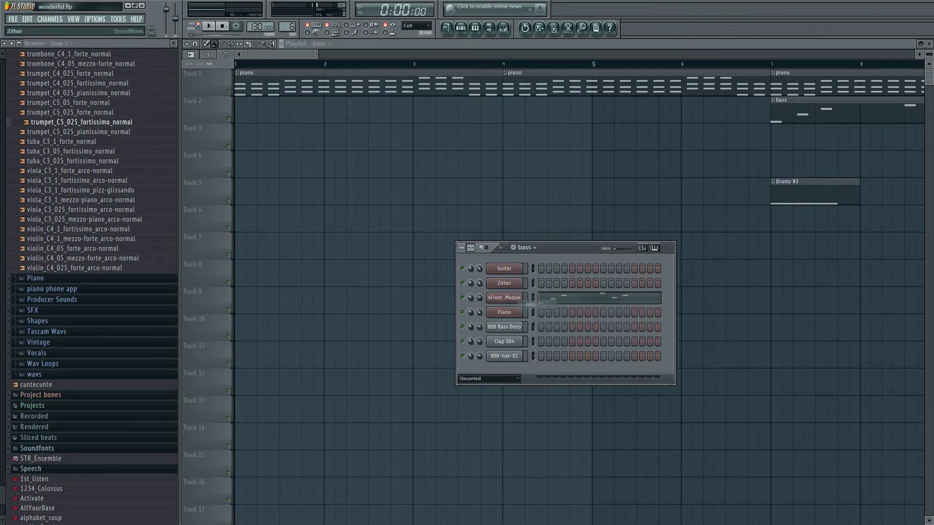
{"action": "key", "text": "space"}
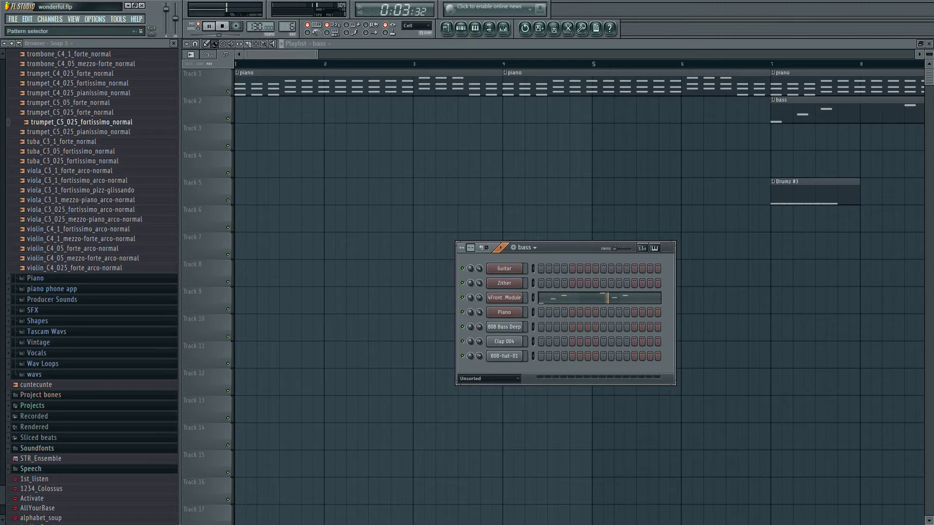
{"action": "left_click", "coordinate": [524, 247]}
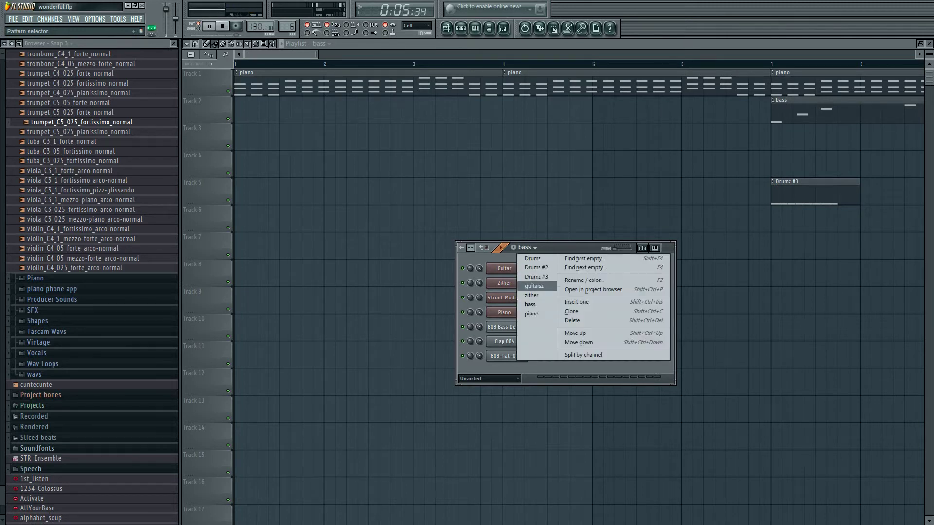
{"action": "key", "text": "Escape"}
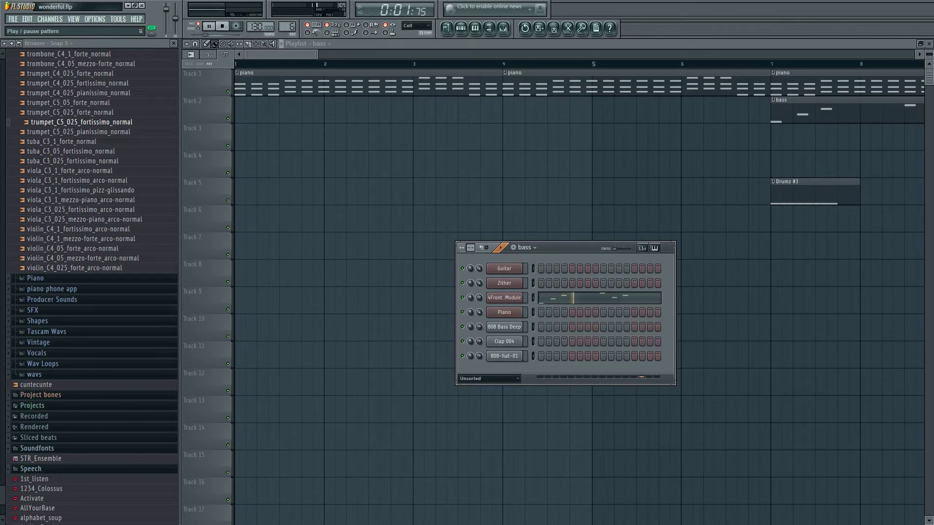
{"action": "key", "text": "space"}
Switch to the zither pattern, listen to it and stop playback
{"action": "left_click", "coordinate": [525, 247]}
{"action": "left_click", "coordinate": [531, 295]}
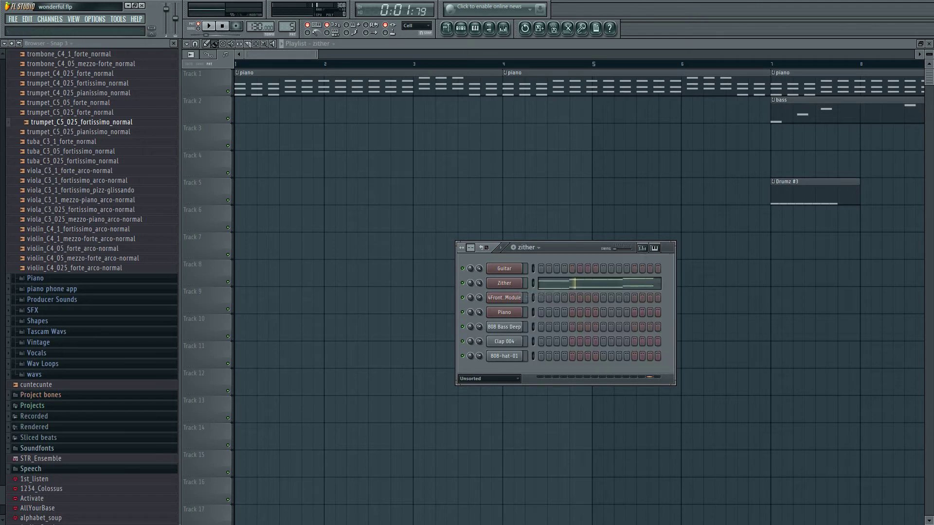
{"action": "key", "text": "space"}
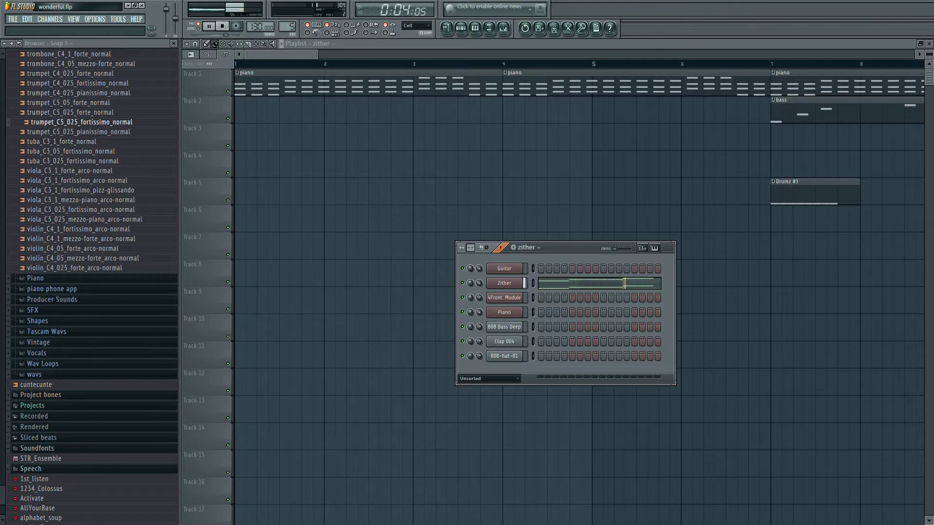
{"action": "key", "text": "space"}
Switch to the guitarsz pattern, listen to it and pause playback
{"action": "left_click", "coordinate": [527, 247]}
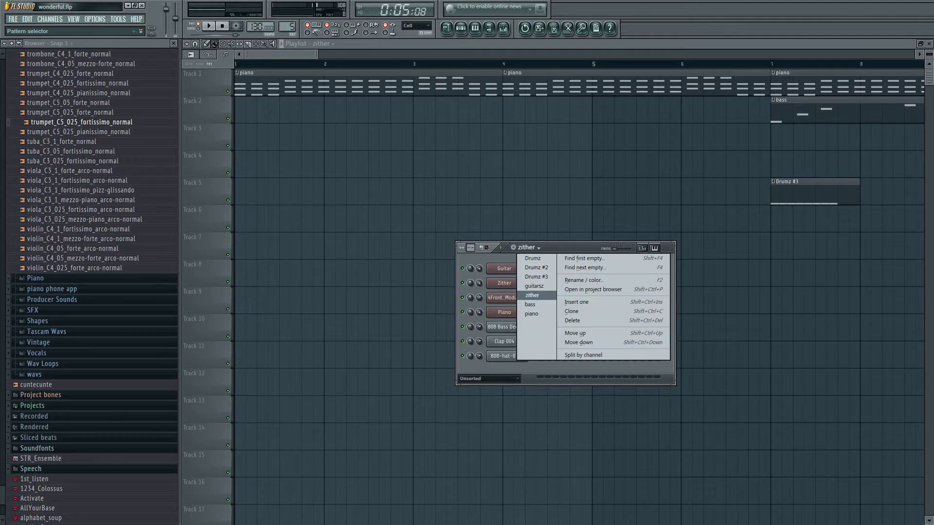
{"action": "left_click", "coordinate": [530, 287]}
{"action": "key", "text": "space"}
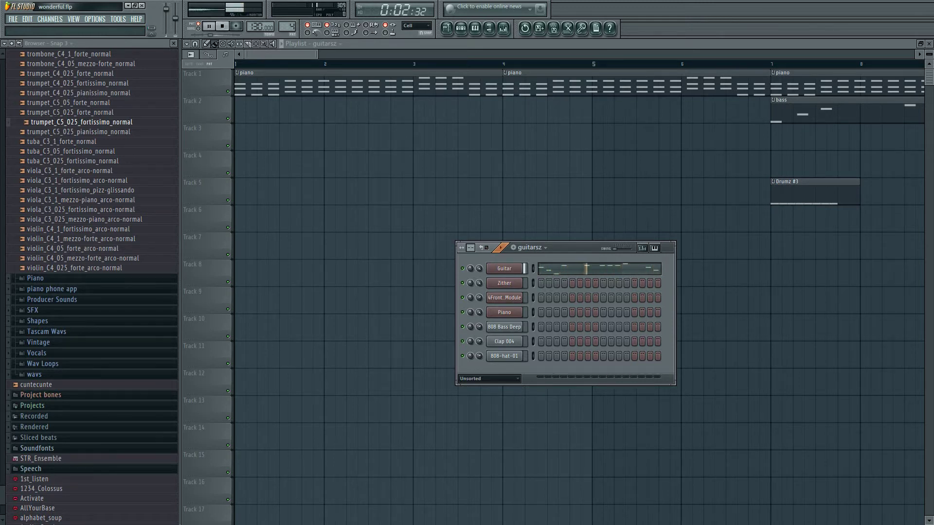
{"action": "key", "text": "space"}
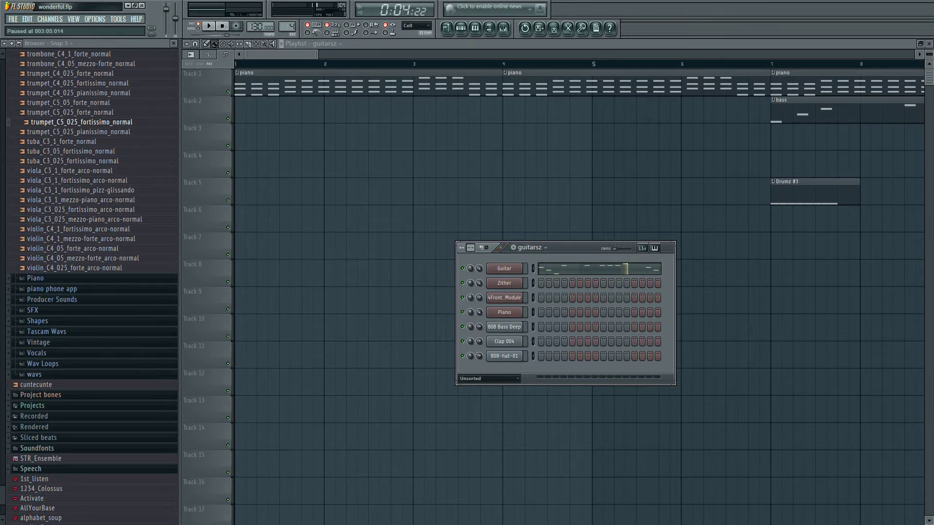
Switch to the Drumz pattern in the step sequencer and play it
{"action": "left_click", "coordinate": [531, 247]}
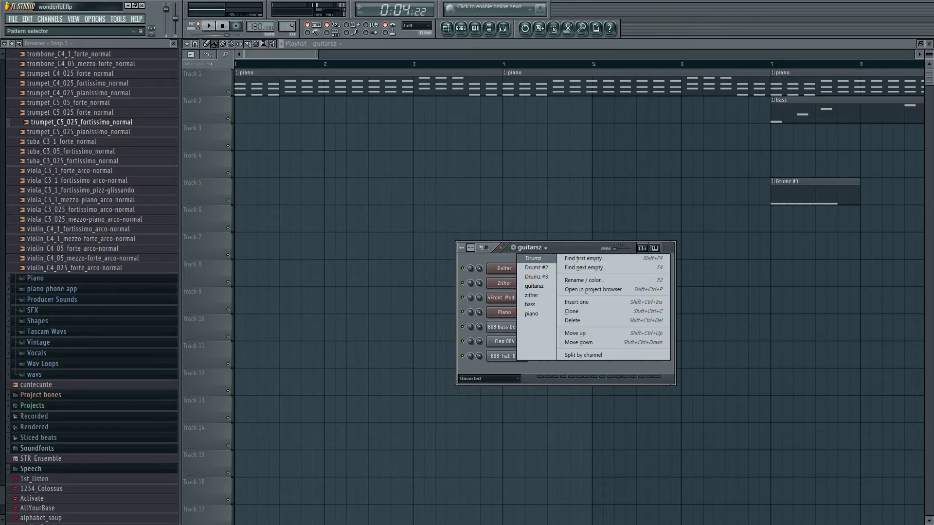
{"action": "left_click", "coordinate": [536, 286]}
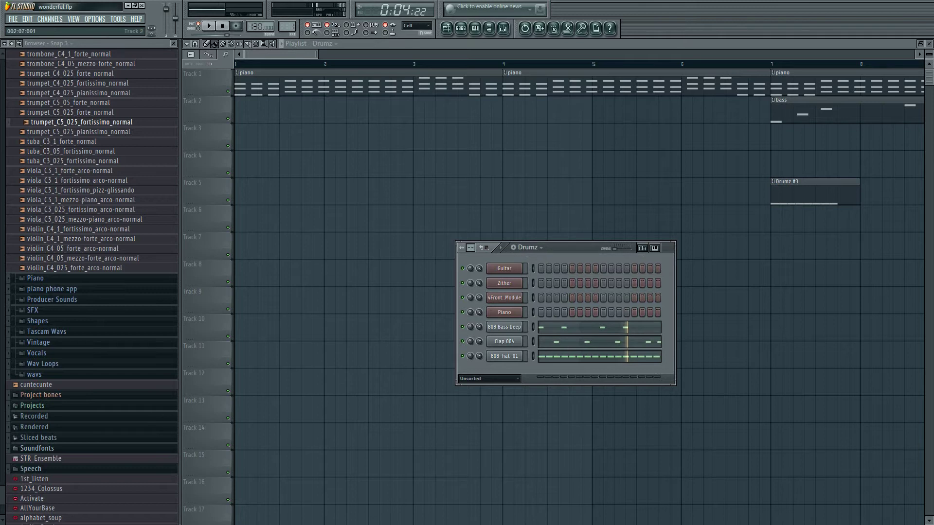
{"action": "left_click", "coordinate": [222, 26]}
{"action": "key", "text": "space"}
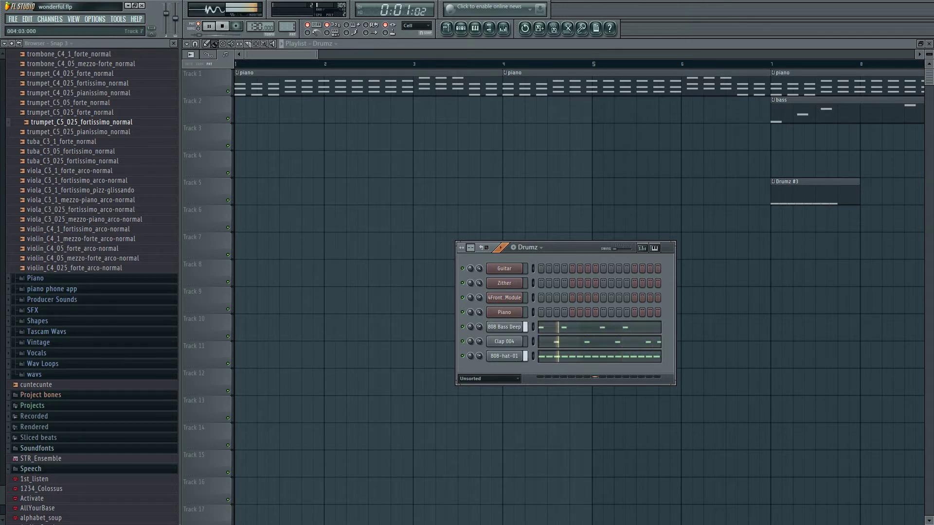
Switch to the Drumz #2 and Drumz #3 patterns in turn and listen to each
{"action": "left_click", "coordinate": [528, 247]}
{"action": "left_click", "coordinate": [537, 268]}
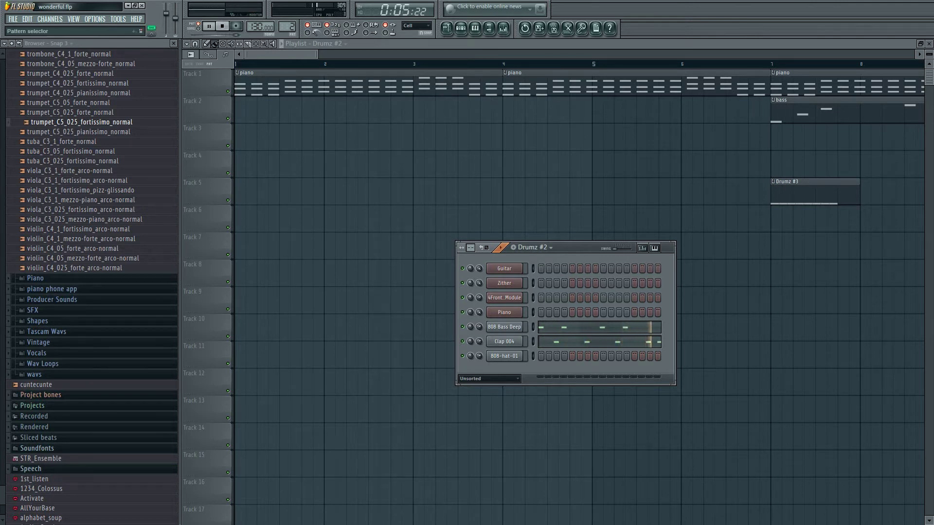
{"action": "left_click", "coordinate": [535, 248]}
{"action": "left_click", "coordinate": [536, 277]}
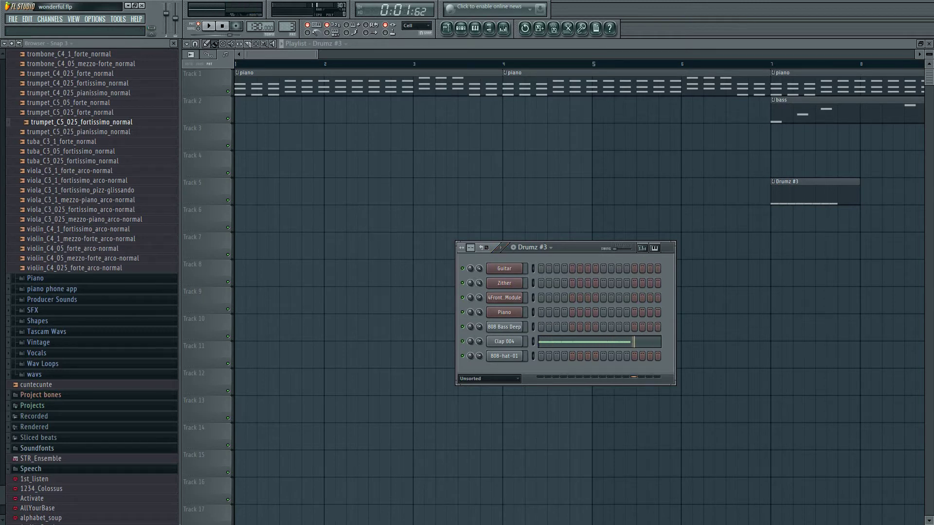
Dismiss the pattern list and hide the step sequencer so the playlist is fully visible
{"action": "left_click", "coordinate": [533, 248]}
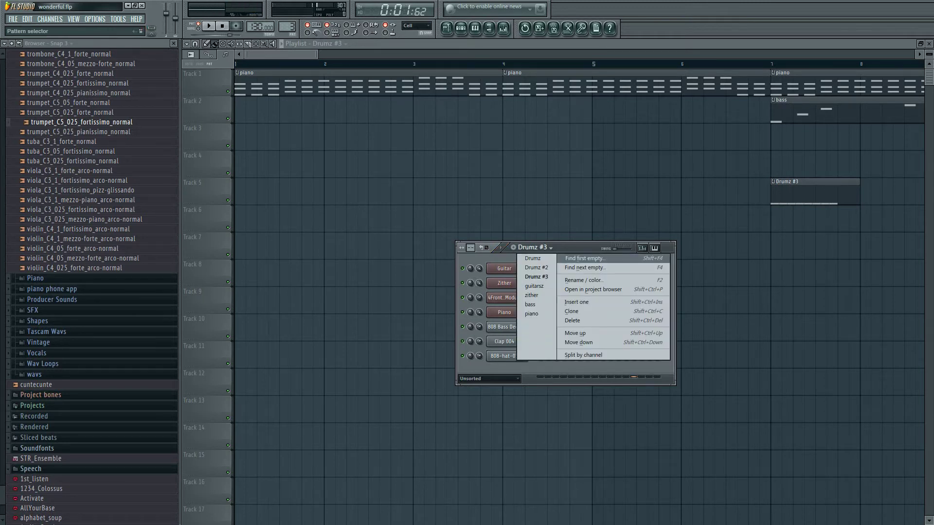
{"action": "left_click", "coordinate": [585, 258]}
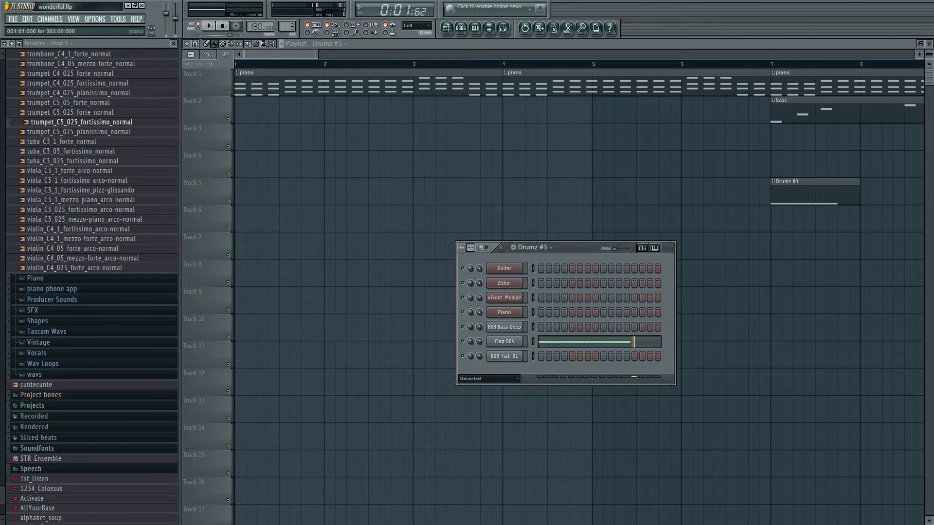
{"action": "key", "text": "F6"}
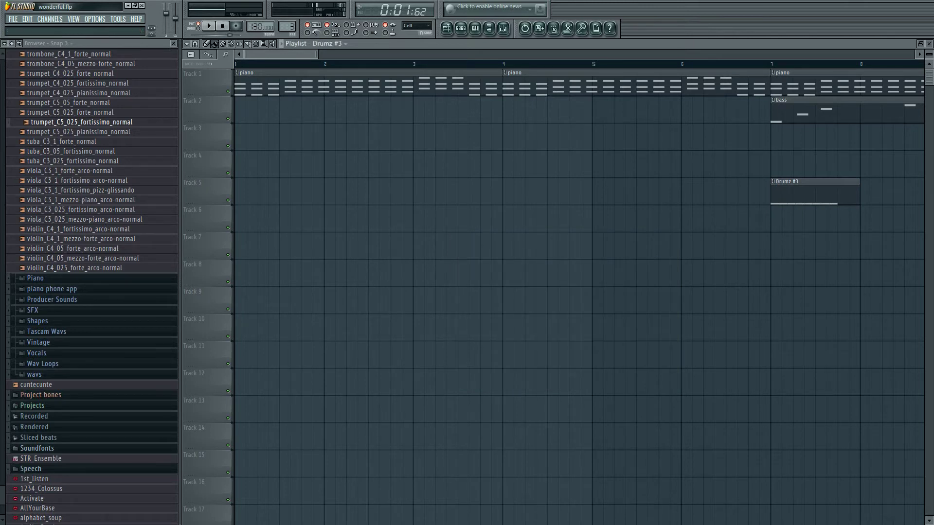
Play the full song and examine how the pattern clips are arranged along the playlist
{"action": "left_click_drag", "start_coordinate": [281, 54], "coordinate": [381, 54]}
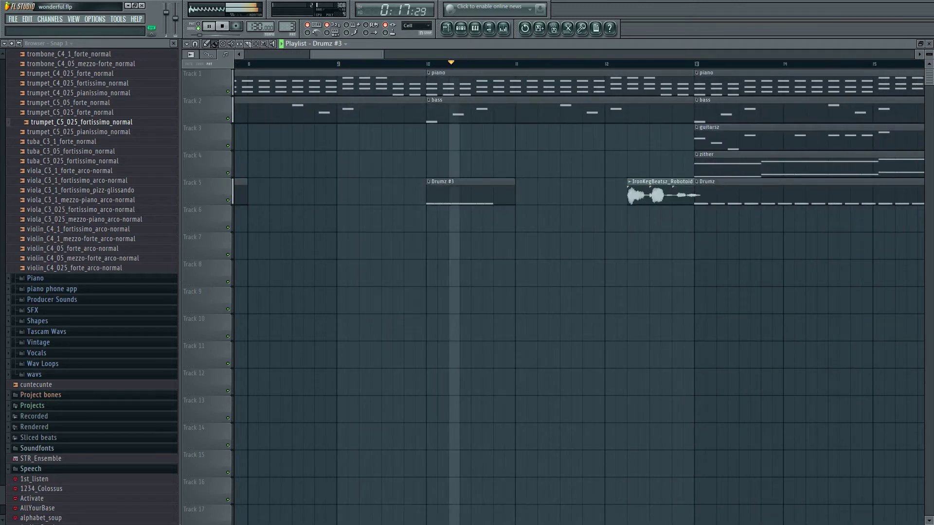
{"action": "scroll", "coordinate": [580, 297], "scroll_direction": "right", "scroll_amount": 10}
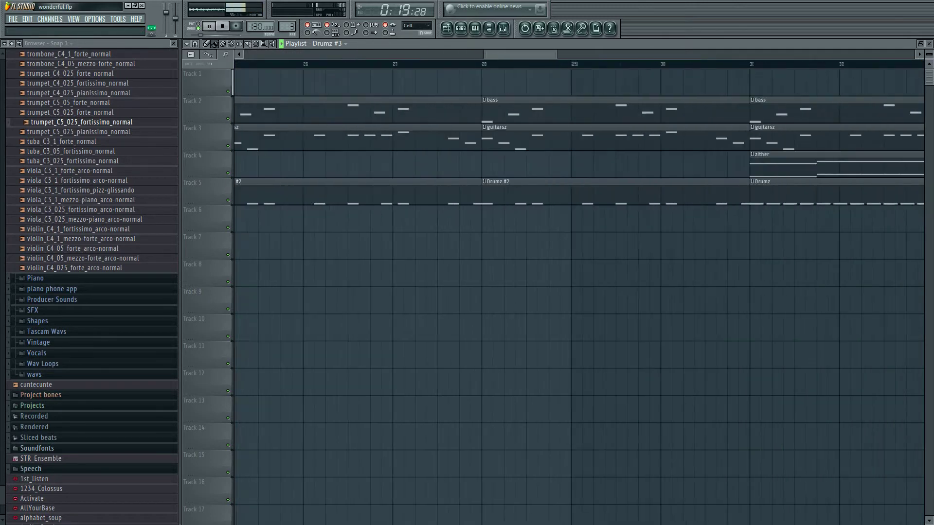
{"action": "scroll", "coordinate": [579, 297], "scroll_direction": "right", "scroll_amount": 3}
{"action": "scroll", "coordinate": [580, 297], "scroll_direction": "left", "scroll_amount": 10}
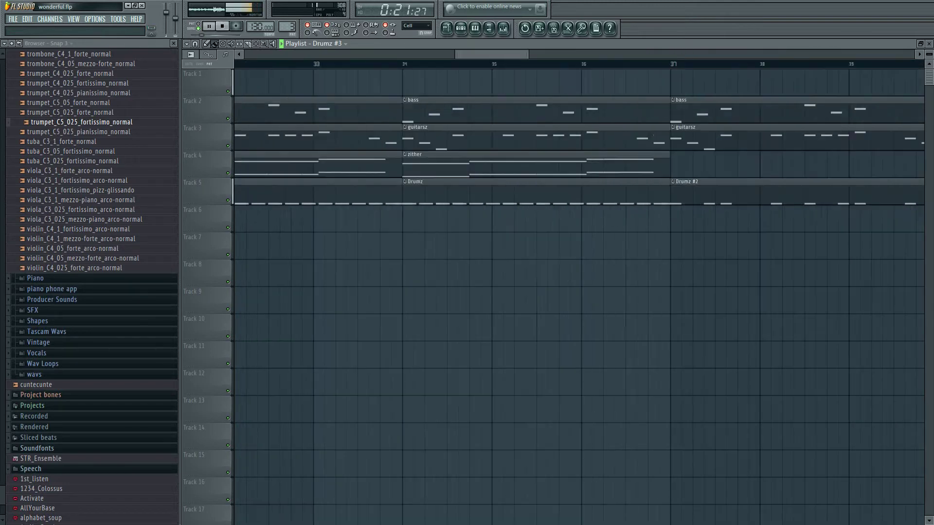
{"action": "scroll", "coordinate": [579, 297], "scroll_direction": "left", "scroll_amount": 5}
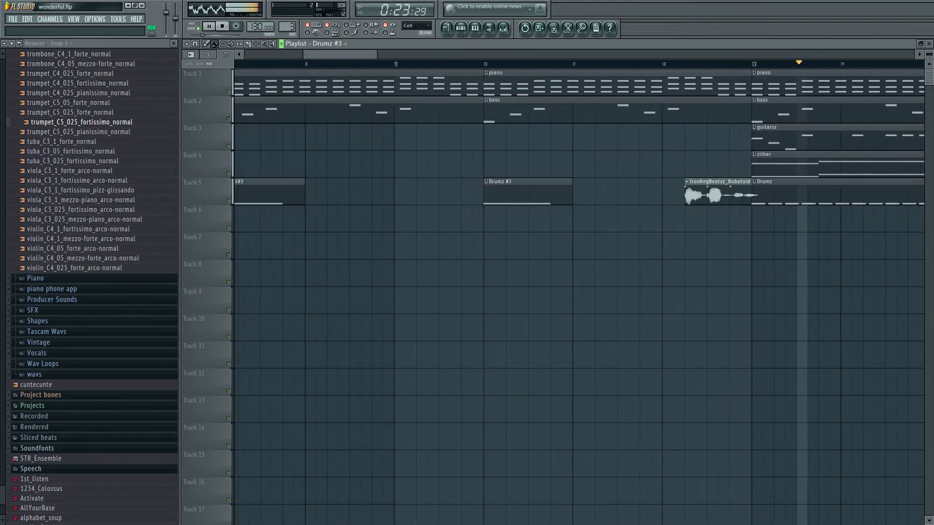
{"action": "key", "text": "space"}
{"action": "scroll", "coordinate": [579, 297], "scroll_direction": "left", "scroll_amount": 4}
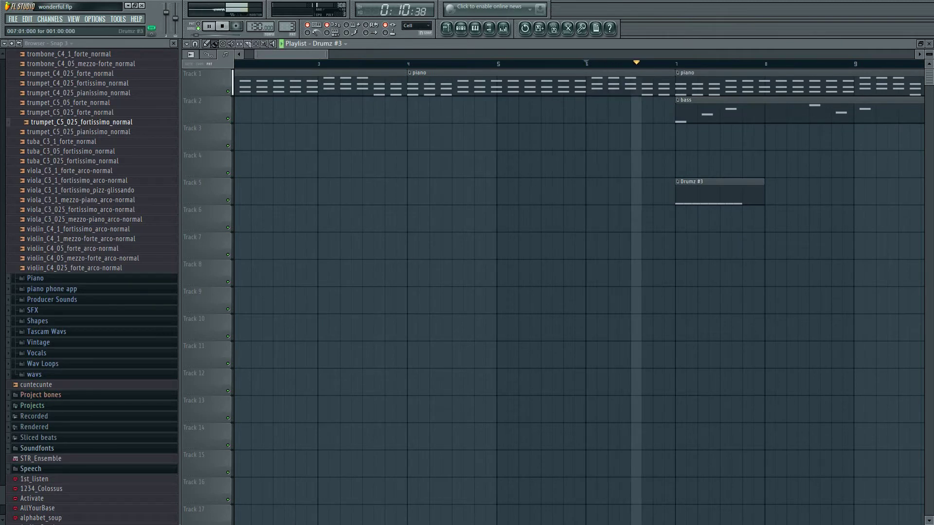
Move the Drumz #3 clip on Track 5 from bar 7 to bar 6 and listen from bar 5
{"action": "left_click_drag", "start_coordinate": [719, 192], "coordinate": [630, 191]}
{"action": "key", "text": "space"}
{"action": "key", "text": "space"}
{"action": "key", "text": "space"}
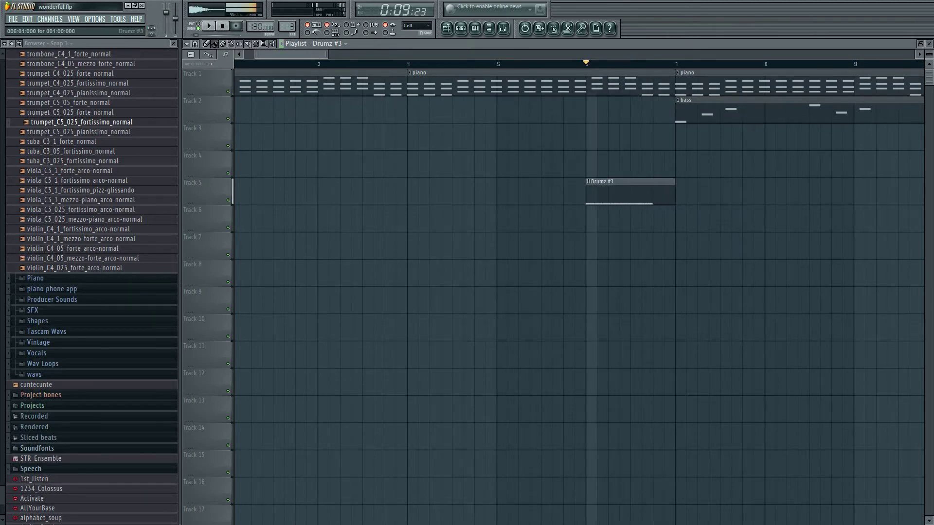
{"action": "key", "text": "space"}
{"action": "key", "text": "space"}
{"action": "left_click", "coordinate": [511, 63]}
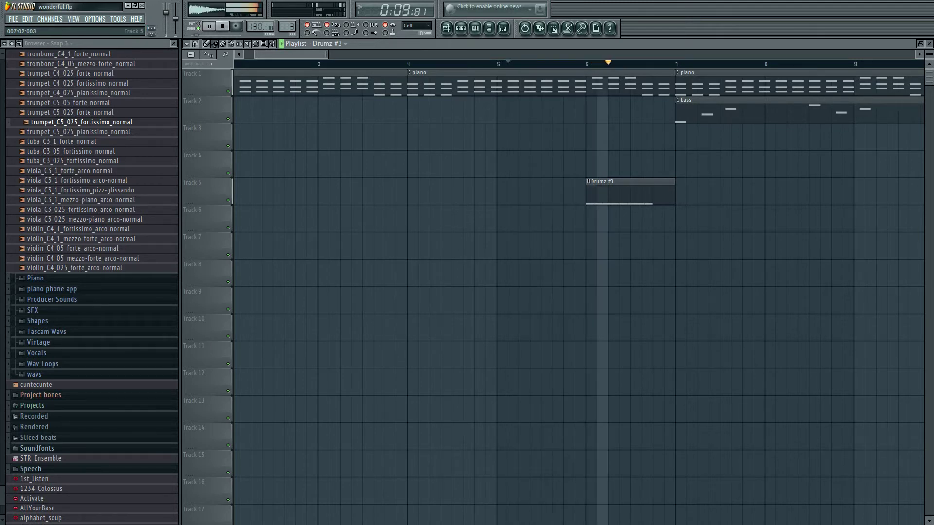
Delete the Drumz #3 clips on Track 5 ahead of bar 13 and resume playback around bar 6
{"action": "key", "text": "space"}
{"action": "right_click", "coordinate": [627, 191]}
{"action": "left_click", "coordinate": [597, 62]}
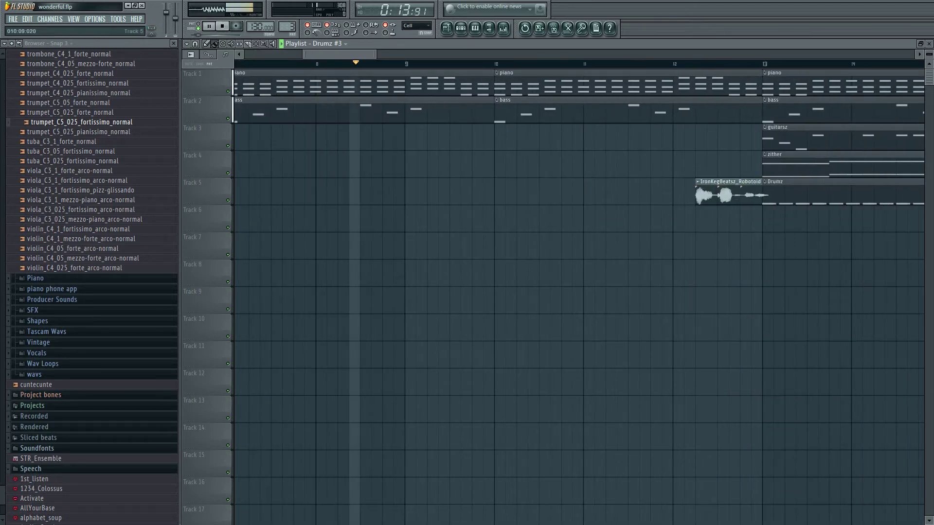
Save the project
{"action": "left_click", "coordinate": [13, 19]}
{"action": "key", "text": "Escape"}
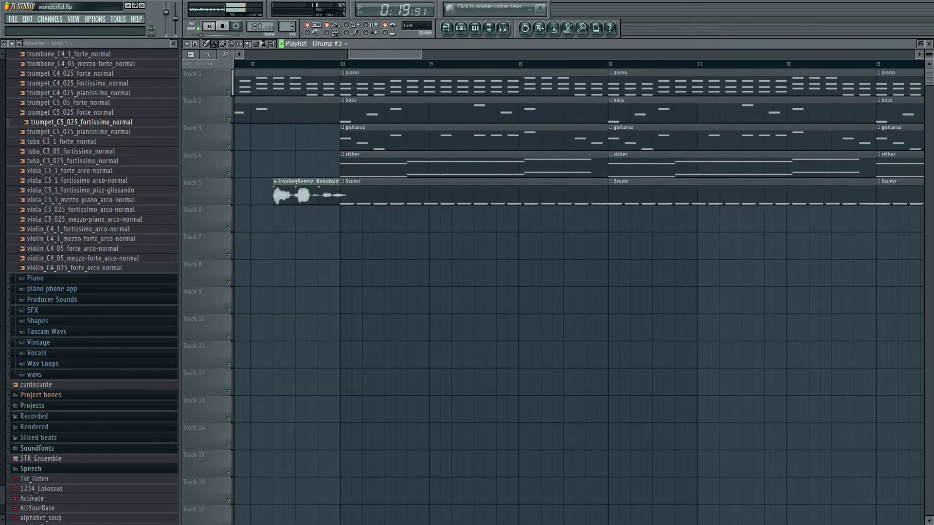
{"action": "left_click", "coordinate": [12, 19]}
{"action": "left_click", "coordinate": [19, 56]}
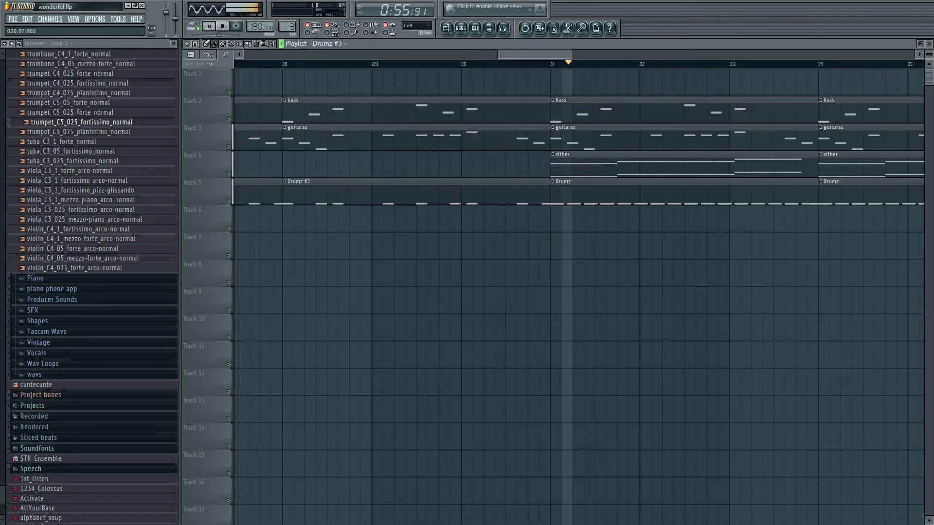
Examine the rest of the song's arrangement from bar 25 through its last clips at bar 55
{"action": "scroll", "coordinate": [579, 297], "scroll_direction": "right", "scroll_amount": 3}
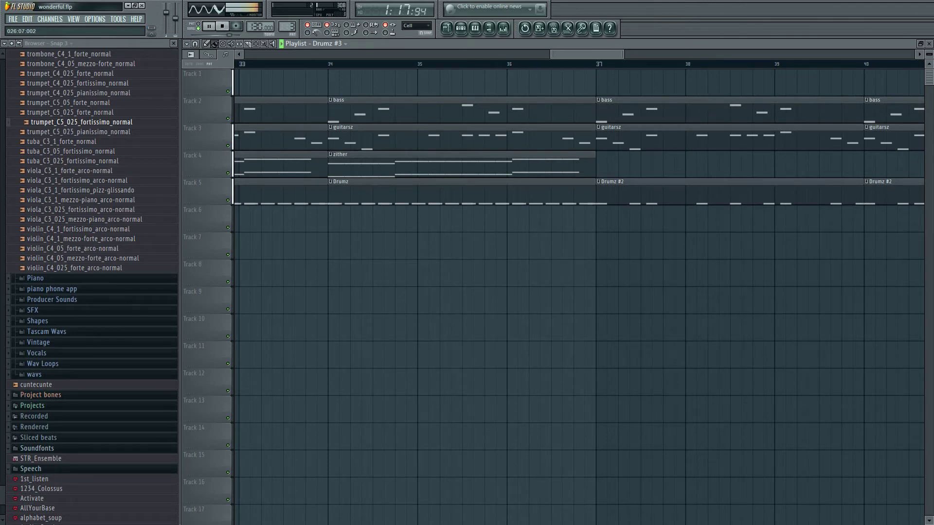
{"action": "scroll", "coordinate": [579, 297], "scroll_direction": "right", "scroll_amount": 10}
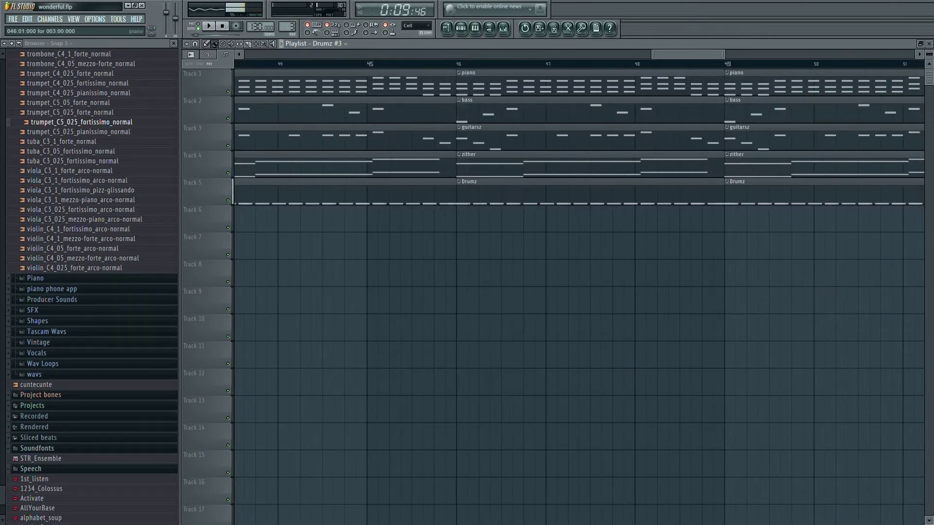
{"action": "scroll", "coordinate": [579, 297], "scroll_direction": "left", "scroll_amount": 15}
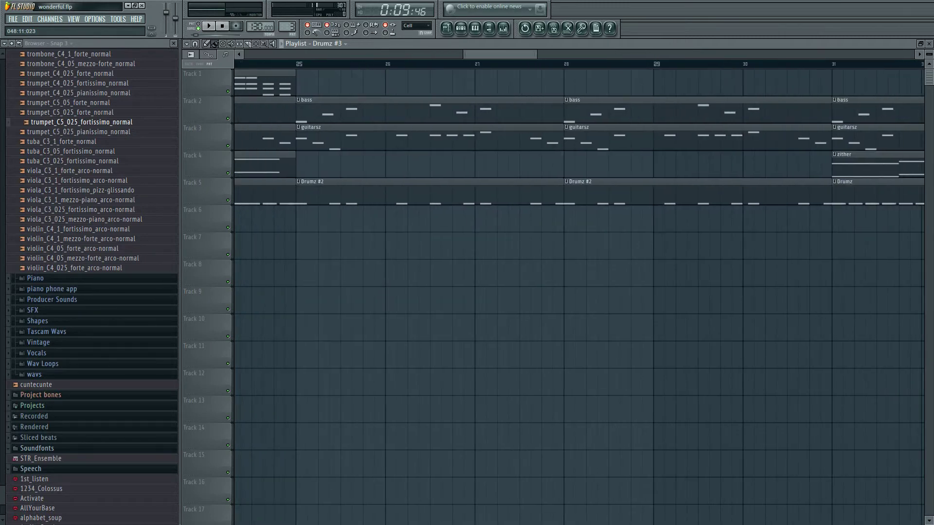
{"action": "scroll", "coordinate": [579, 292], "scroll_direction": "right", "scroll_amount": 20}
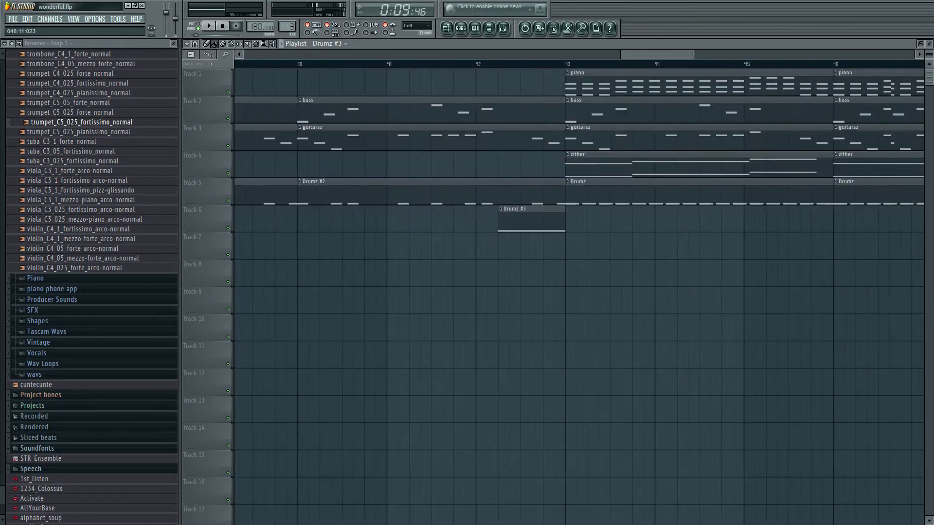
{"action": "scroll", "coordinate": [579, 292], "scroll_direction": "right", "scroll_amount": 3}
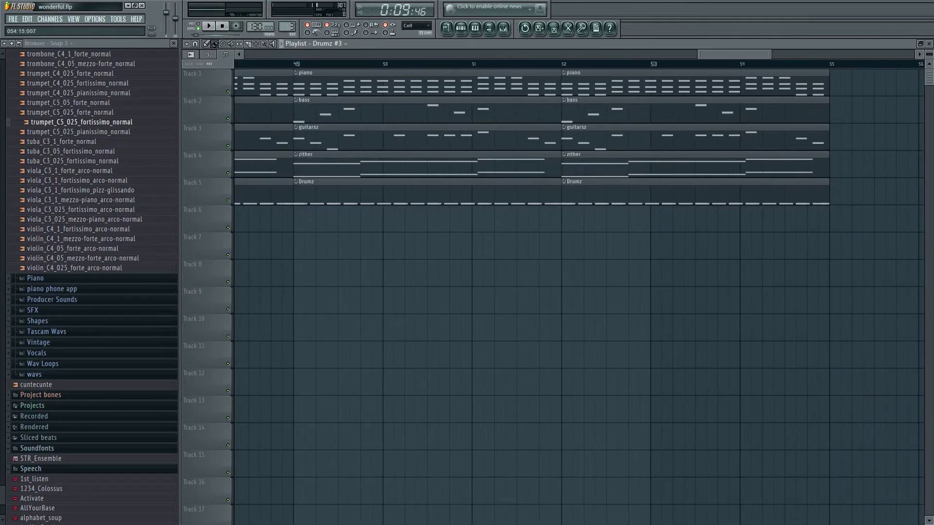
{"action": "scroll", "coordinate": [578, 292], "scroll_direction": "left", "scroll_amount": 20}
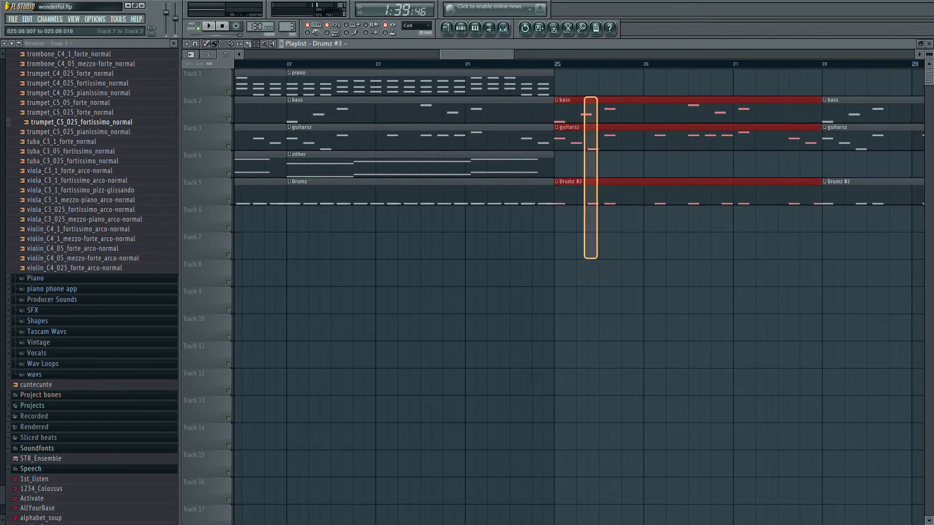
Duplicate all clips between bars 25 and 55, position the copies to start at bar 55, and save the project
{"action": "left_click_drag", "start_coordinate": [729, 258], "coordinate": [758, 259]}
{"action": "scroll", "coordinate": [579, 296], "scroll_direction": "right", "scroll_amount": 3}
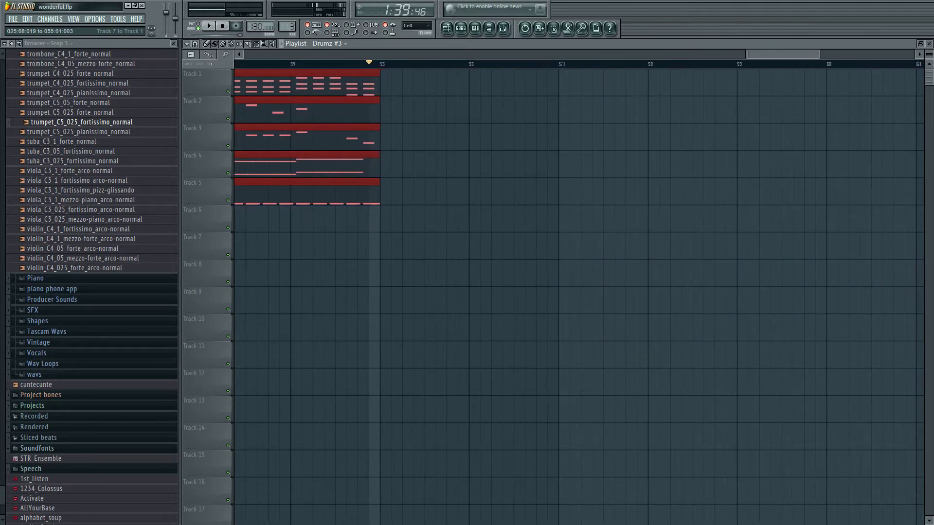
{"action": "key", "text": "ctrl+b"}
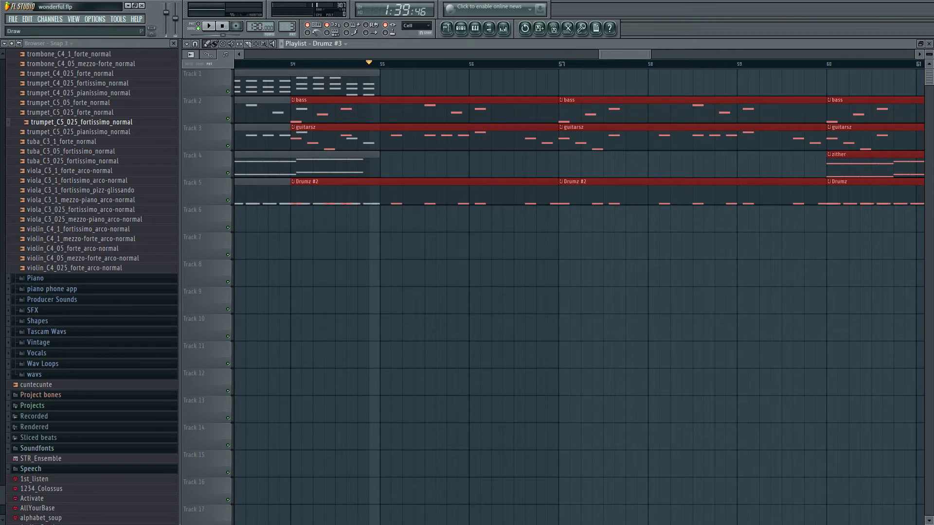
{"action": "left_click_drag", "start_coordinate": [337, 110], "coordinate": [425, 110]}
{"action": "left_click", "coordinate": [433, 300]}
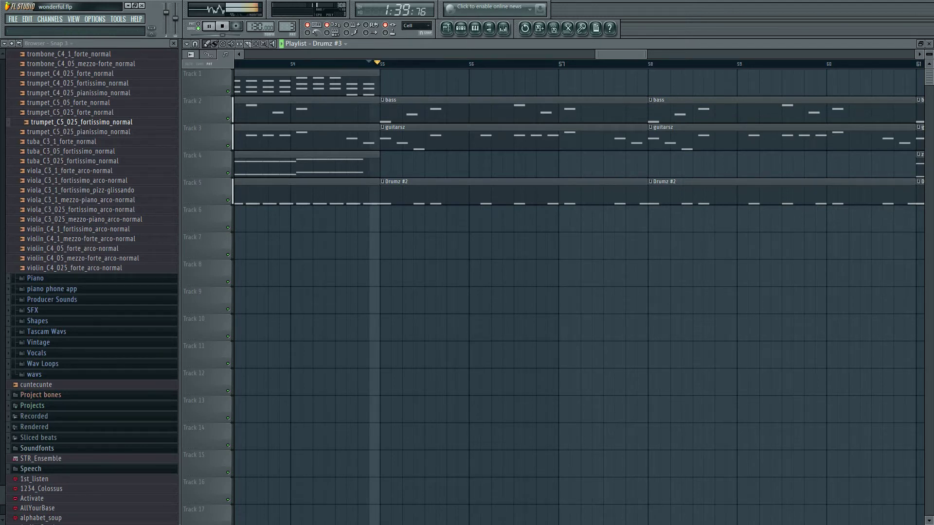
{"action": "left_click", "coordinate": [13, 19]}
{"action": "left_click", "coordinate": [48, 59]}
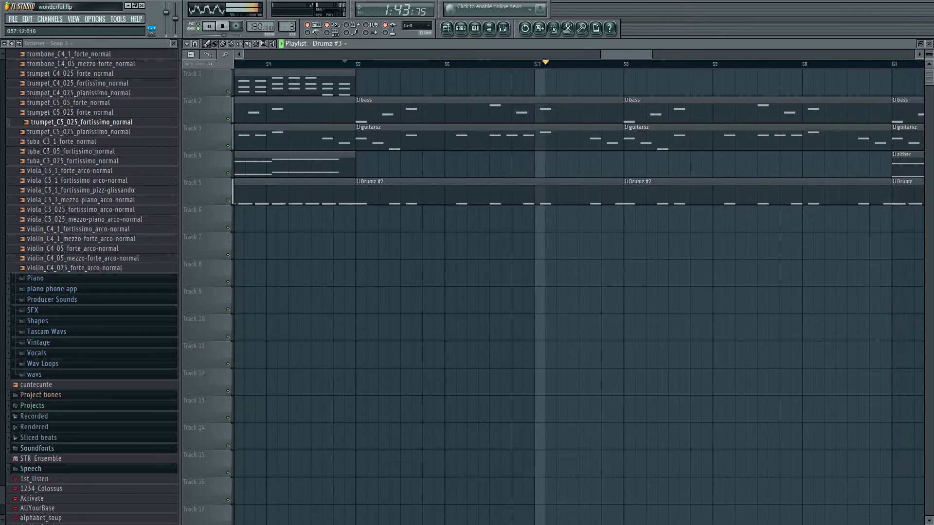
Add a shortened Drumz #3 clip on Track 6 ending at bar 55, matching the one before bar 43
{"action": "scroll", "coordinate": [579, 296], "scroll_direction": "left", "scroll_amount": 3}
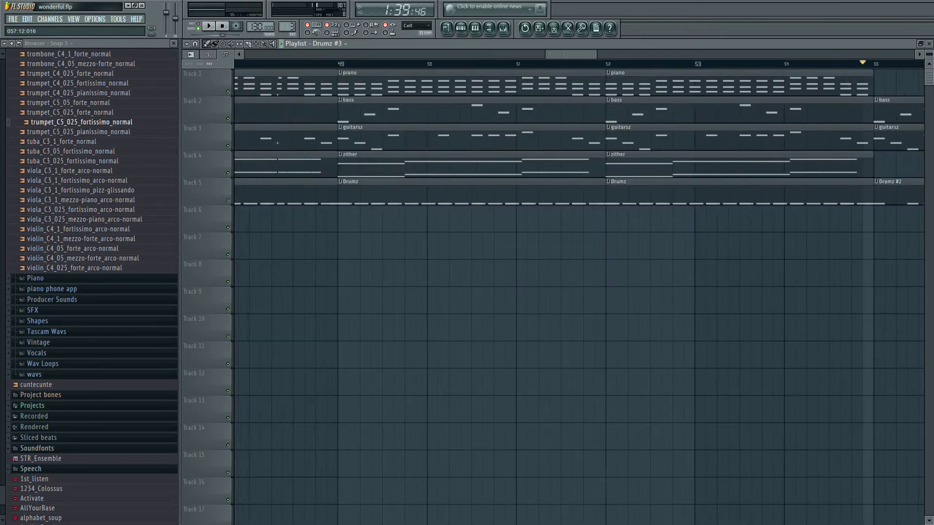
{"action": "scroll", "coordinate": [579, 296], "scroll_direction": "right", "scroll_amount": 2}
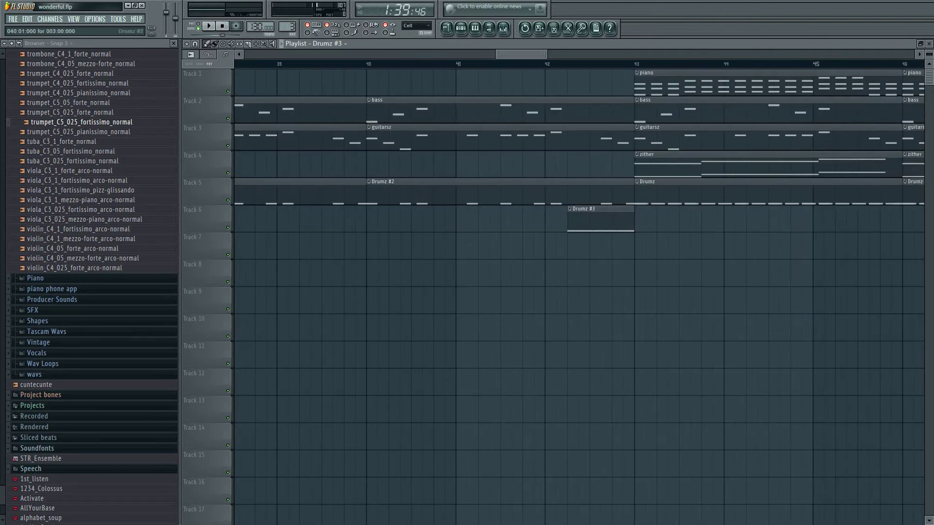
{"action": "left_click_drag", "start_coordinate": [535, 54], "coordinate": [406, 54]}
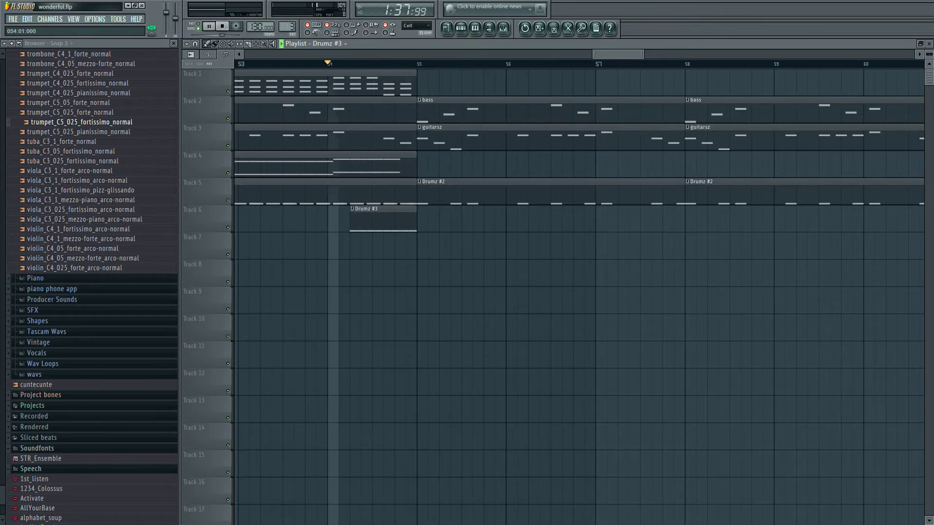
Extend the ending with piano, bass, Drumz and guitarsz clips at bar 85, plus another piano clip on Track 1 at bar 88
{"action": "left_click_drag", "start_coordinate": [618, 54], "coordinate": [731, 54]}
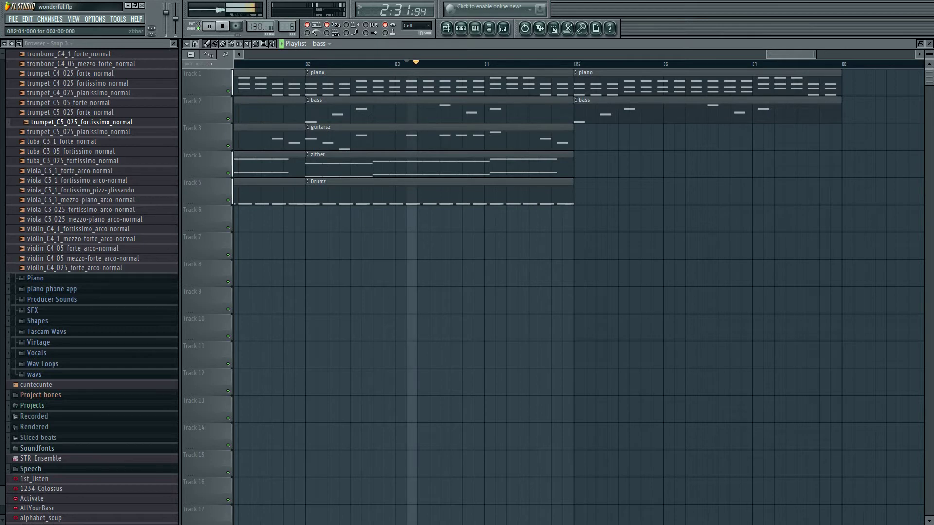
{"action": "left_click", "coordinate": [579, 192]}
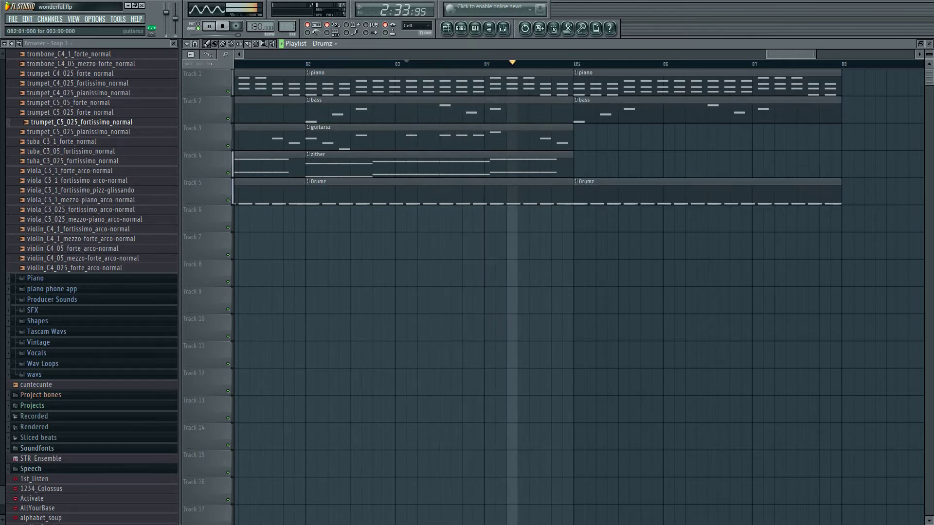
{"action": "left_click", "coordinate": [579, 136]}
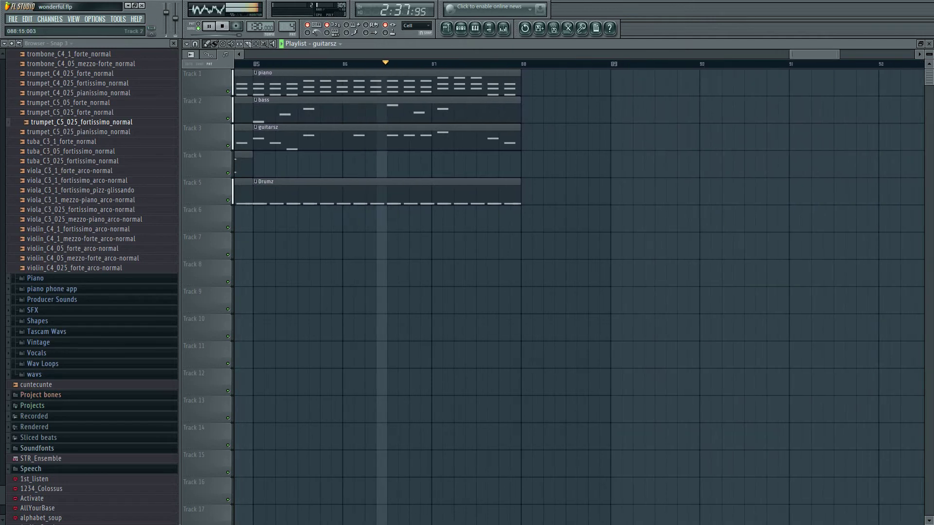
{"action": "left_click", "coordinate": [365, 84]}
{"action": "left_click", "coordinate": [528, 84]}
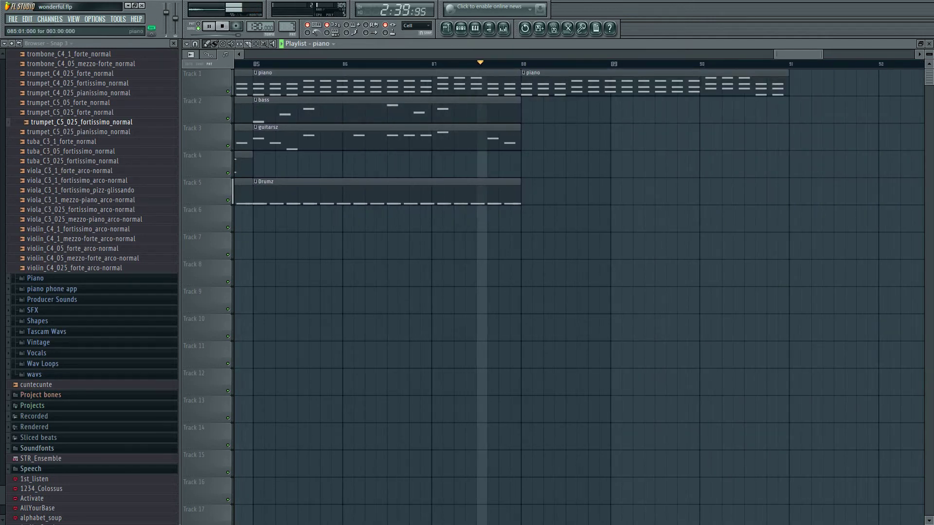
Add bass, guitarsz and Drumz clips at bar 88 on Tracks 2, 3 and 5
{"action": "left_click", "coordinate": [374, 110]}
{"action": "left_click", "coordinate": [528, 110]}
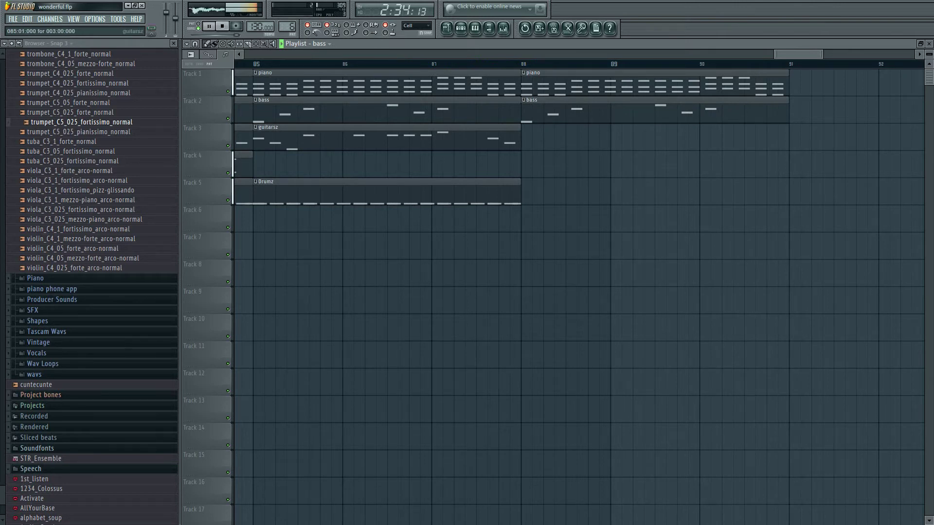
{"action": "left_click", "coordinate": [535, 138]}
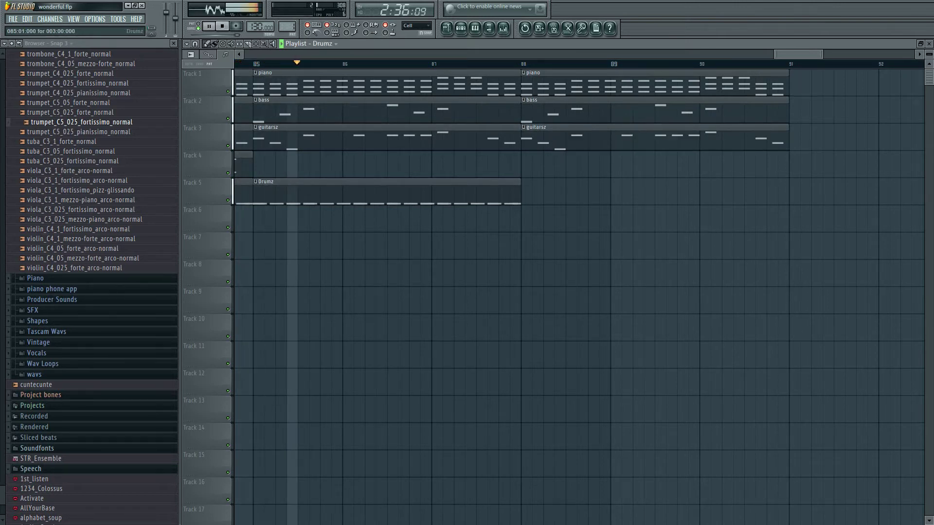
{"action": "left_click", "coordinate": [535, 193]}
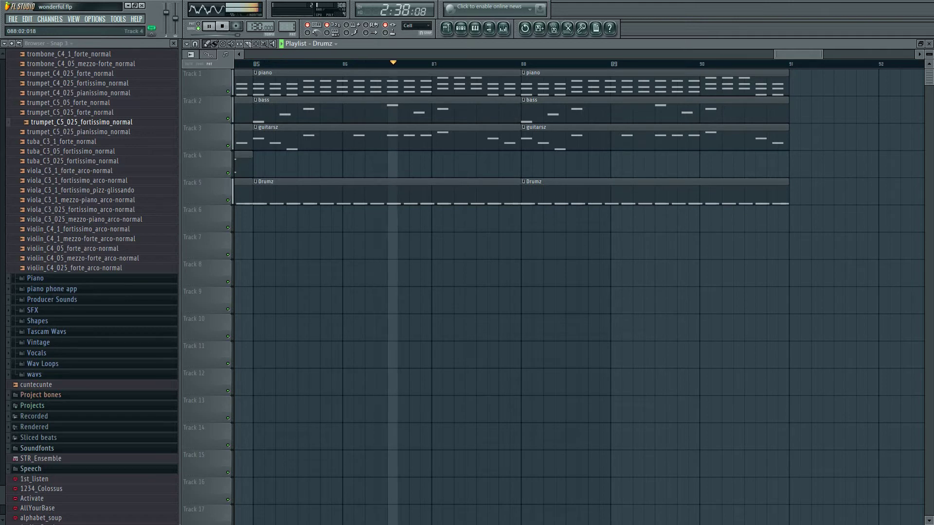
Delete the bass clip at bar 88, undo the deletion, and remove the piano clip at bar 88 instead
{"action": "right_click", "coordinate": [559, 110]}
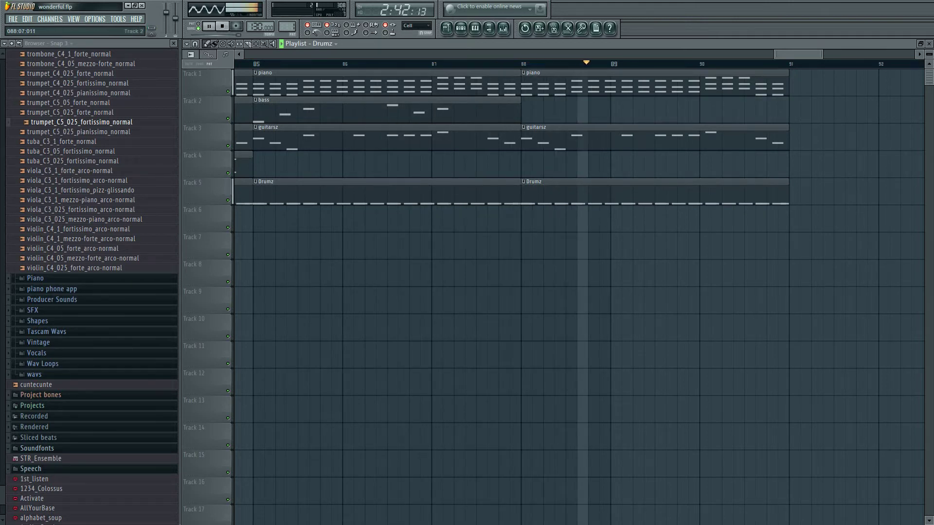
{"action": "key", "text": "ctrl+z"}
{"action": "key", "text": "space"}
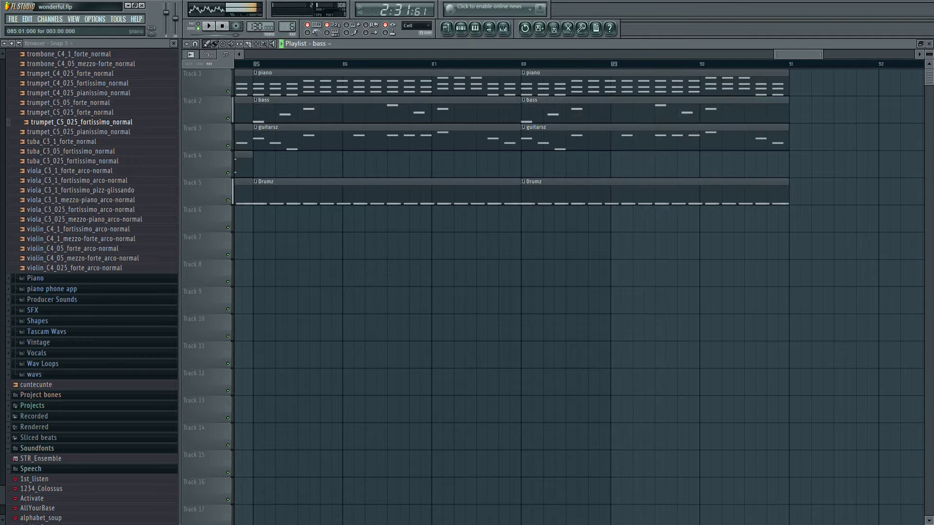
{"action": "right_click", "coordinate": [709, 83]}
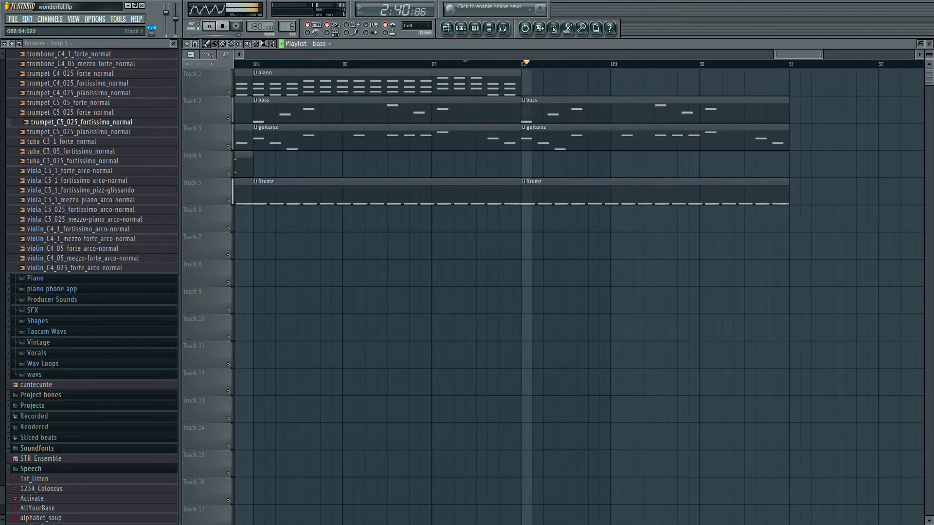
Add a Drumz clip on Track 5 and a bass clip on Track 2 at bar 91, removing any stray clip from Track 4
{"action": "left_click", "coordinate": [773, 166]}
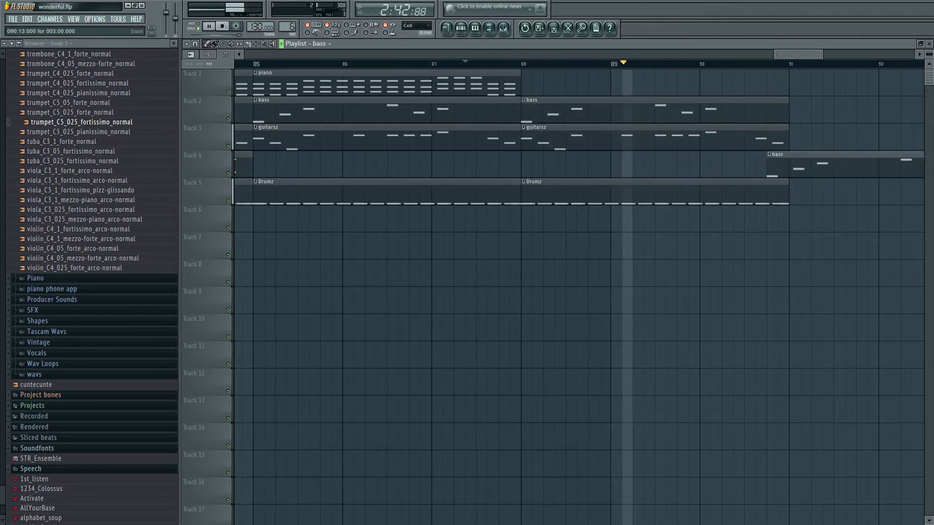
{"action": "right_click", "coordinate": [779, 166]}
{"action": "left_click", "coordinate": [774, 192]}
{"action": "left_click", "coordinate": [794, 192]}
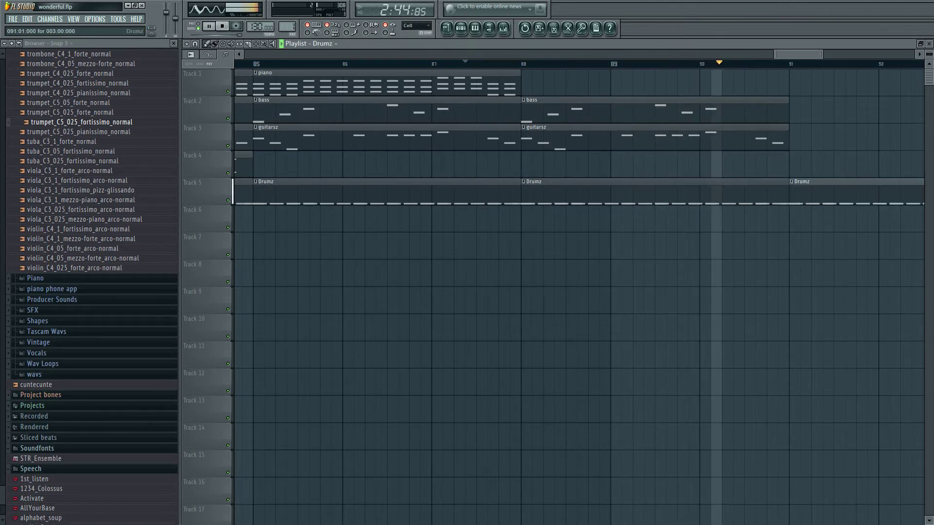
{"action": "left_click", "coordinate": [773, 111]}
{"action": "left_click", "coordinate": [794, 110]}
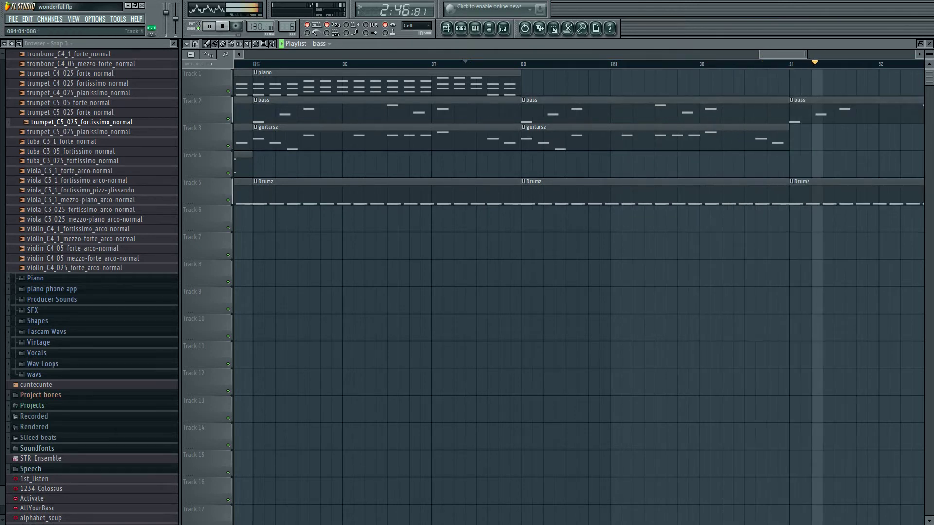
Add piano clips on Track 1 at bars 88 and 91
{"action": "scroll", "coordinate": [792, 138], "scroll_direction": "right", "scroll_amount": 2}
{"action": "left_click_drag", "start_coordinate": [797, 54], "coordinate": [773, 54]}
{"action": "left_click", "coordinate": [688, 63]}
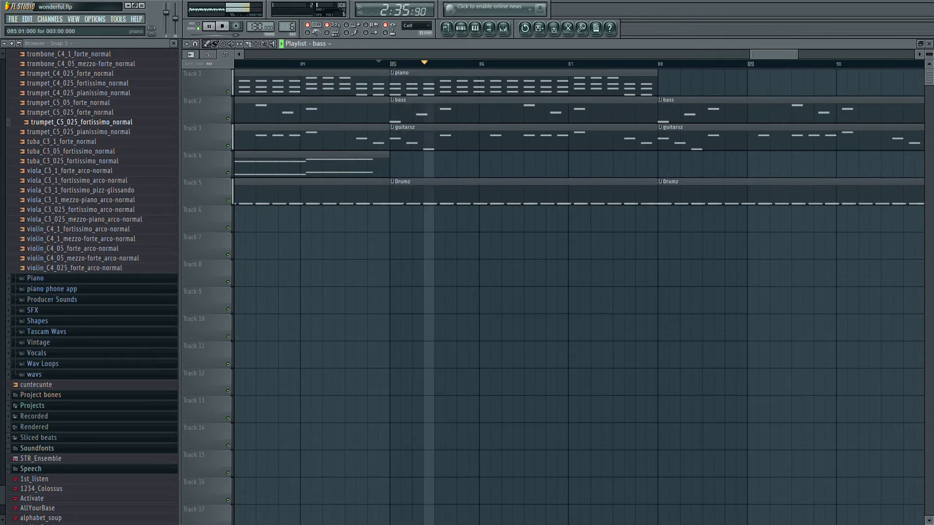
{"action": "left_click", "coordinate": [641, 81]}
{"action": "left_click", "coordinate": [659, 84]}
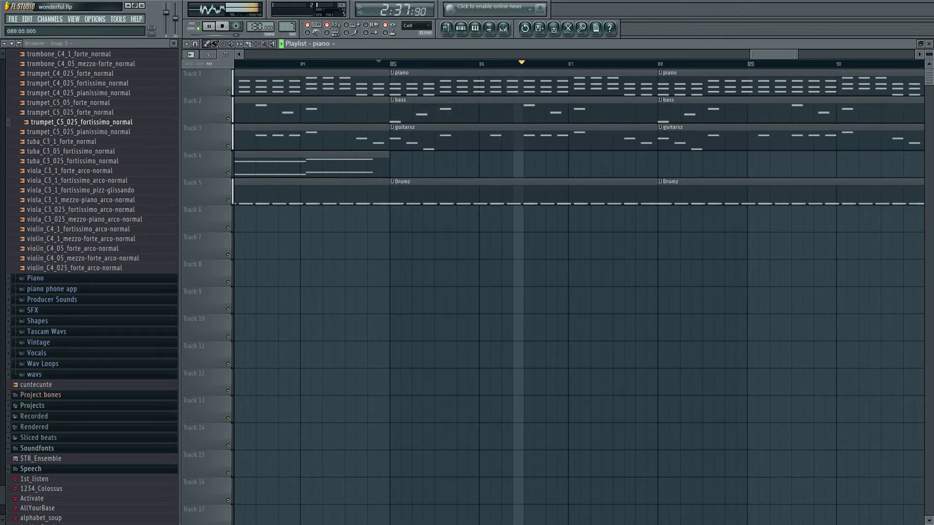
{"action": "left_click_drag", "start_coordinate": [773, 54], "coordinate": [801, 54]}
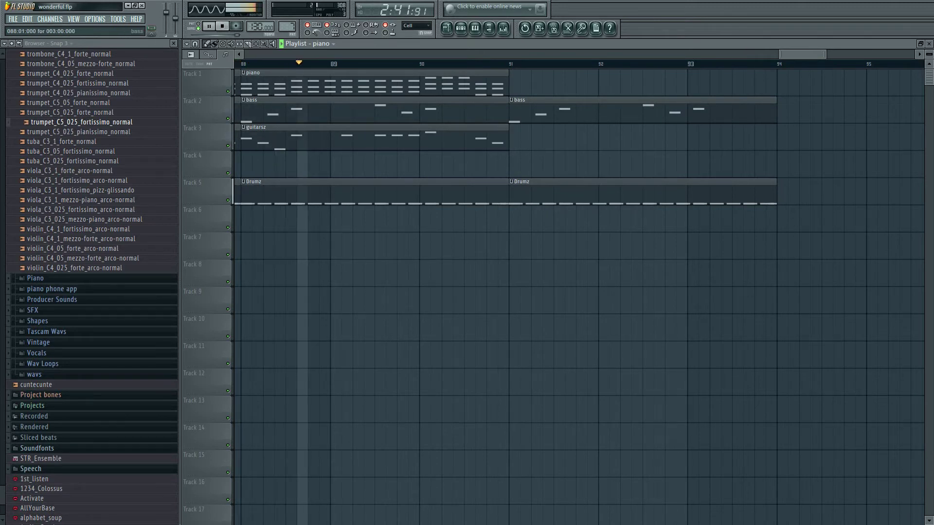
{"action": "left_click", "coordinate": [515, 84]}
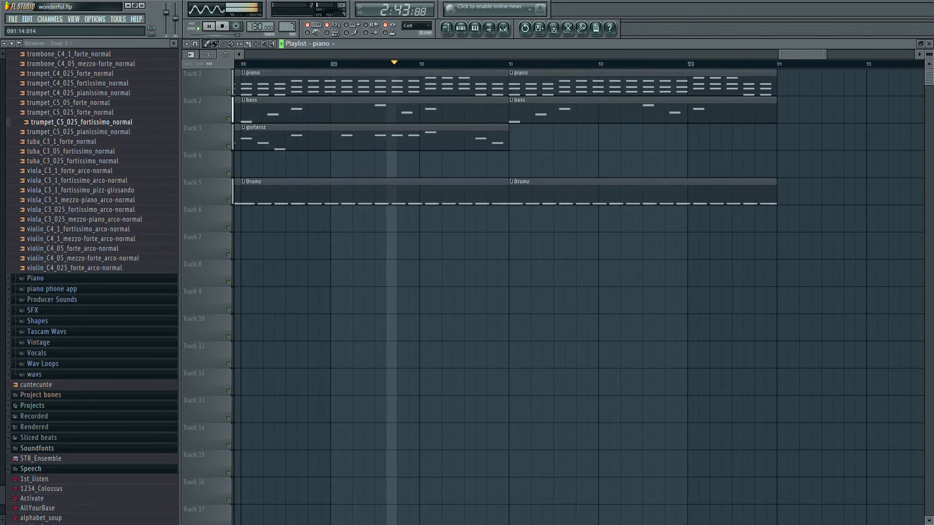
Add Drumz, bass and piano clips at bar 94 on Tracks 5, 2 and 1
{"action": "scroll", "coordinate": [594, 192], "scroll_direction": "right", "scroll_amount": 2}
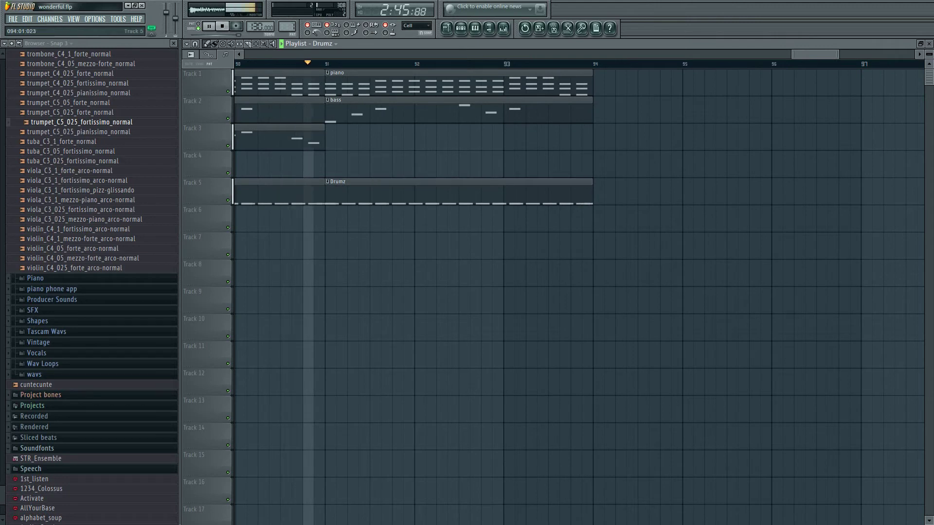
{"action": "left_click", "coordinate": [598, 191]}
{"action": "left_click", "coordinate": [564, 109]}
{"action": "left_click", "coordinate": [599, 110]}
{"action": "left_click", "coordinate": [564, 83]}
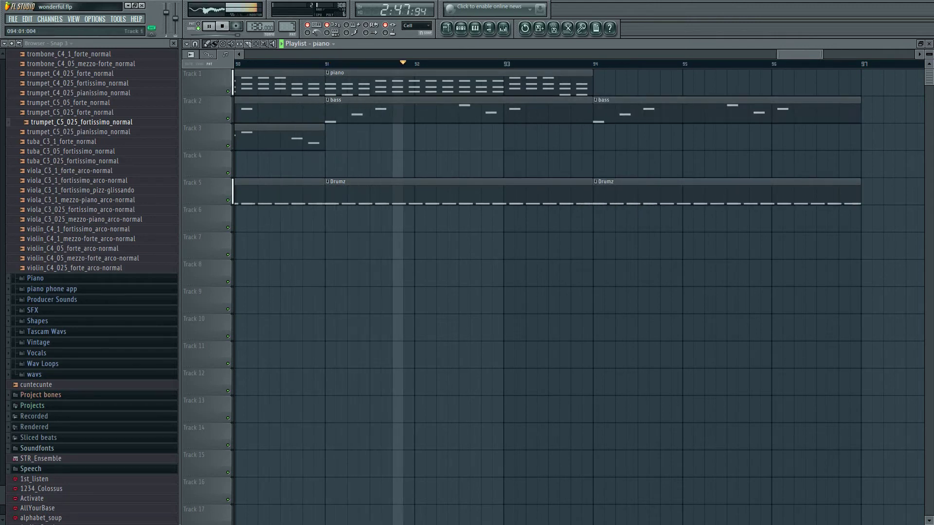
{"action": "left_click", "coordinate": [598, 83]}
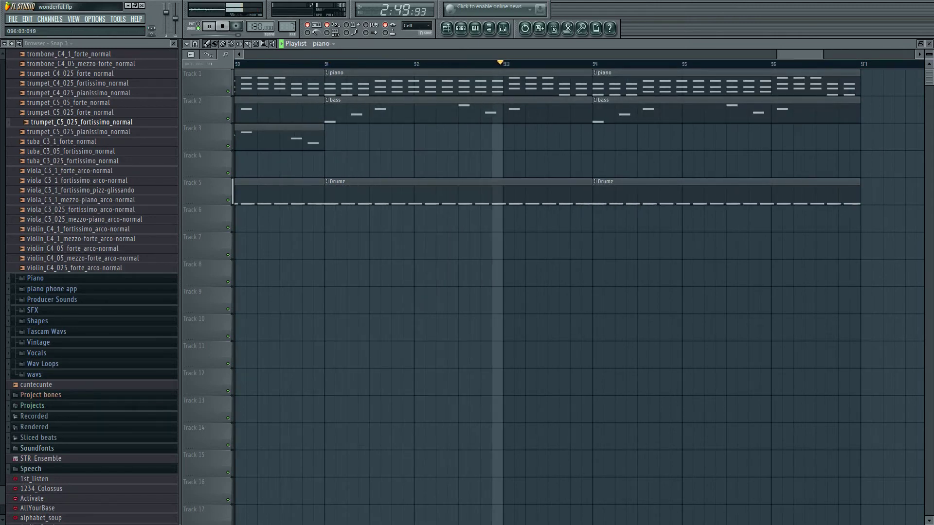
Add a Drumz clip on Track 5 and a piano clip on Track 1 at bar 97
{"action": "scroll", "coordinate": [579, 297], "scroll_direction": "right", "scroll_amount": 4}
{"action": "scroll", "coordinate": [579, 296], "scroll_direction": "left", "scroll_amount": 8}
{"action": "scroll", "coordinate": [578, 297], "scroll_direction": "right", "scroll_amount": 6}
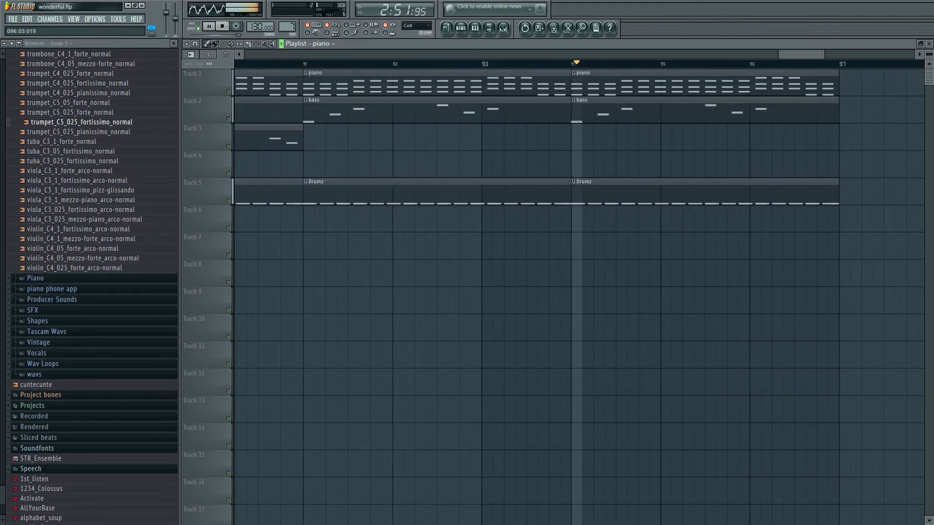
{"action": "scroll", "coordinate": [579, 296], "scroll_direction": "left", "scroll_amount": 6}
{"action": "scroll", "coordinate": [579, 297], "scroll_direction": "right", "scroll_amount": 8}
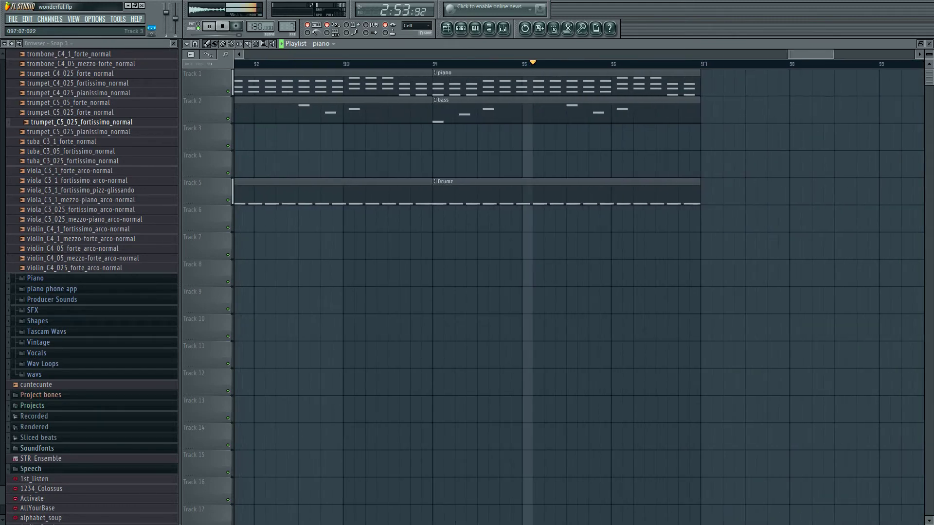
{"action": "left_click", "coordinate": [598, 191]}
{"action": "left_click", "coordinate": [712, 192]}
{"action": "left_click", "coordinate": [599, 84]}
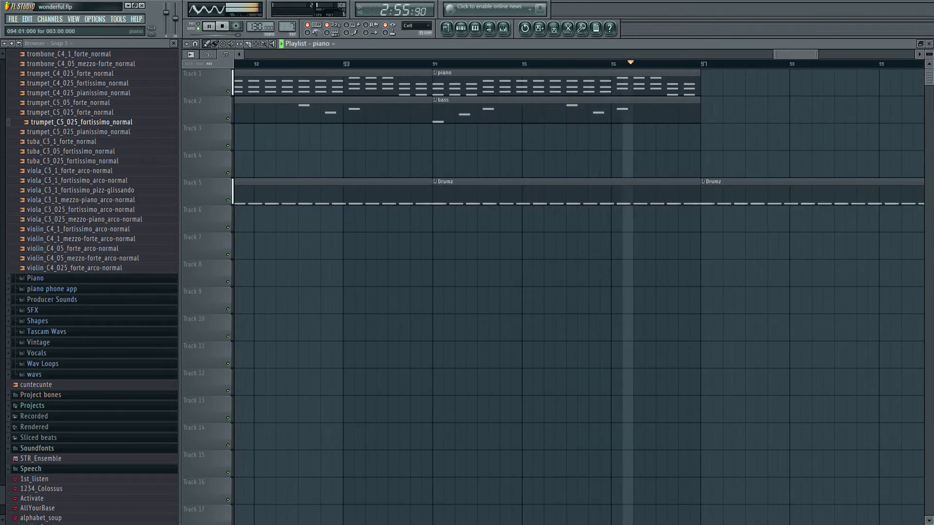
{"action": "left_click", "coordinate": [712, 84]}
Remove the Drumz clip at bar 97 and add another piano clip on Track 1 at bar 100
{"action": "scroll", "coordinate": [579, 297], "scroll_direction": "right", "scroll_amount": 4}
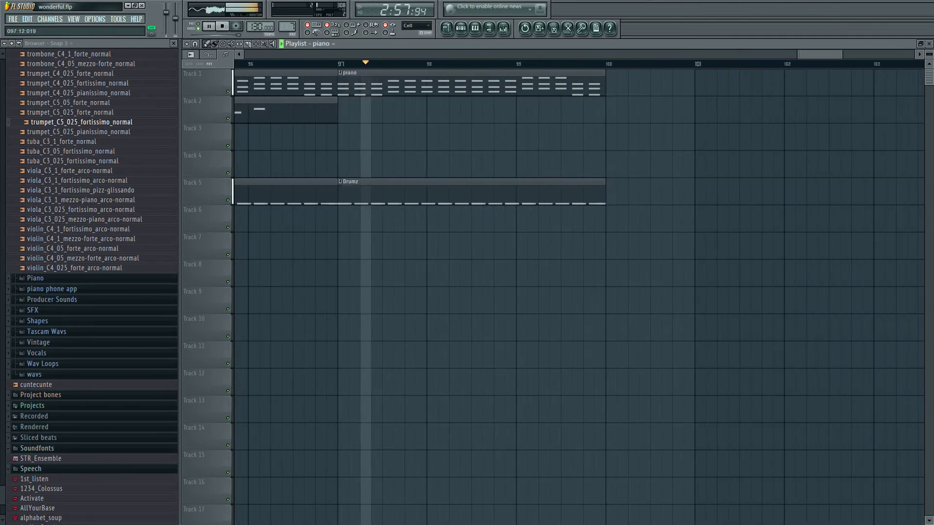
{"action": "right_click", "coordinate": [471, 191]}
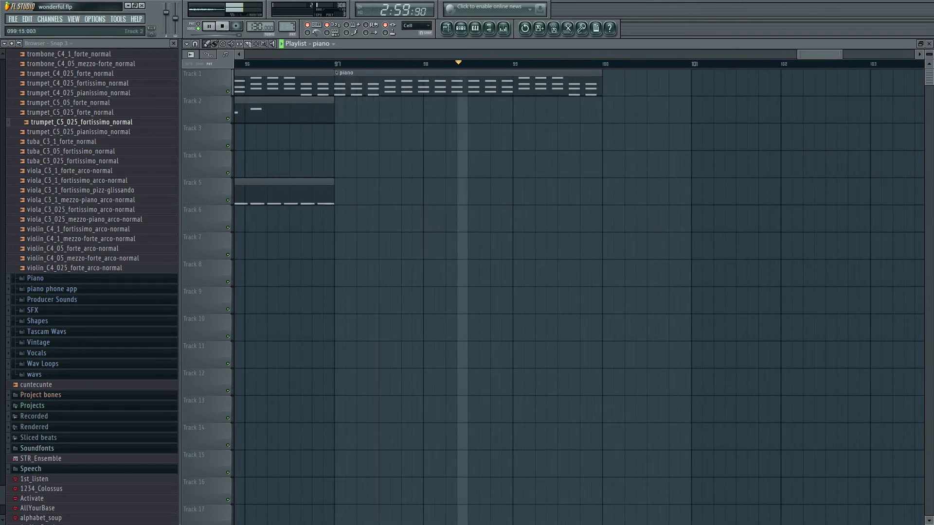
{"action": "left_click", "coordinate": [614, 84]}
{"action": "scroll", "coordinate": [678, 84], "scroll_direction": "left", "scroll_amount": 1}
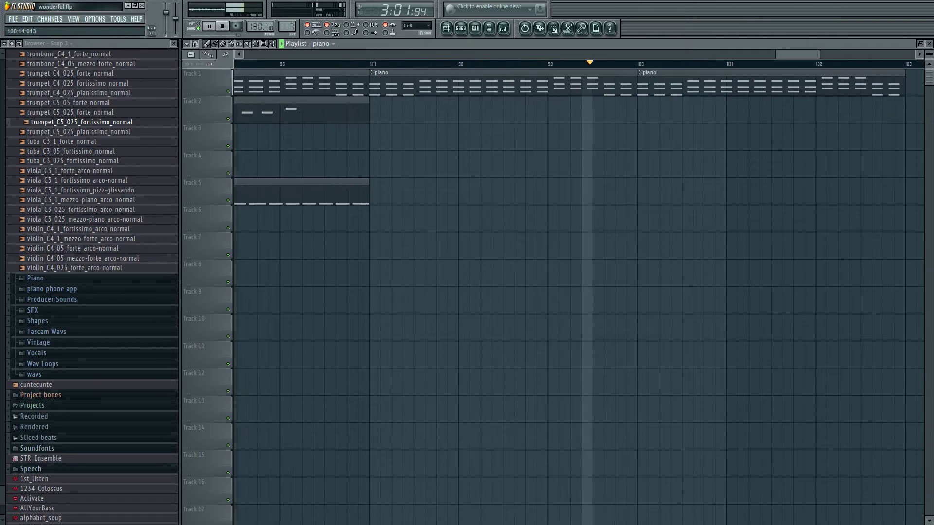
Play the song from the beginning and review the arrangement through the section around bars 55 to 61
{"action": "scroll", "coordinate": [579, 297], "scroll_direction": "left", "scroll_amount": 3}
{"action": "left_click", "coordinate": [521, 63]}
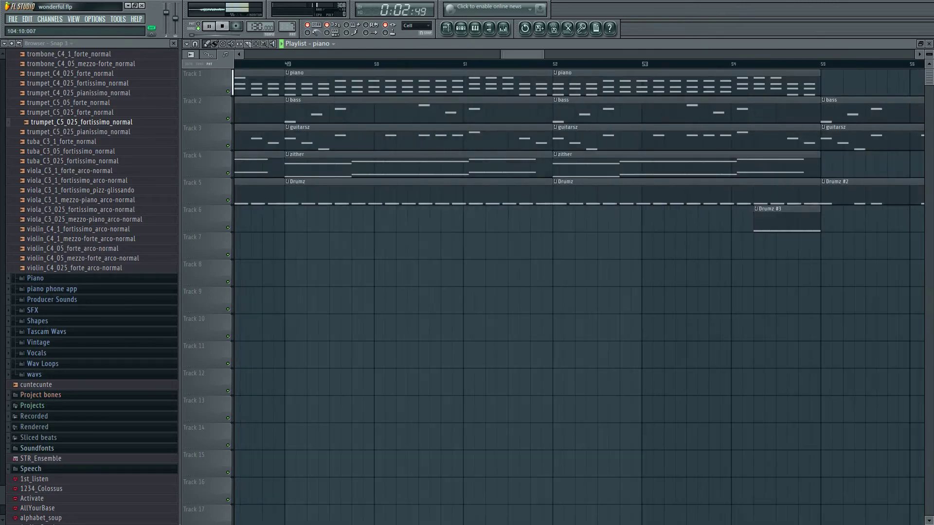
{"action": "mouse_move", "coordinate": [299, 54]}
{"action": "left_mouse_down"}
{"action": "mouse_move", "coordinate": [274, 54]}
{"action": "mouse_move", "coordinate": [307, 54]}
{"action": "mouse_move", "coordinate": [294, 54]}
{"action": "left_mouse_up"}
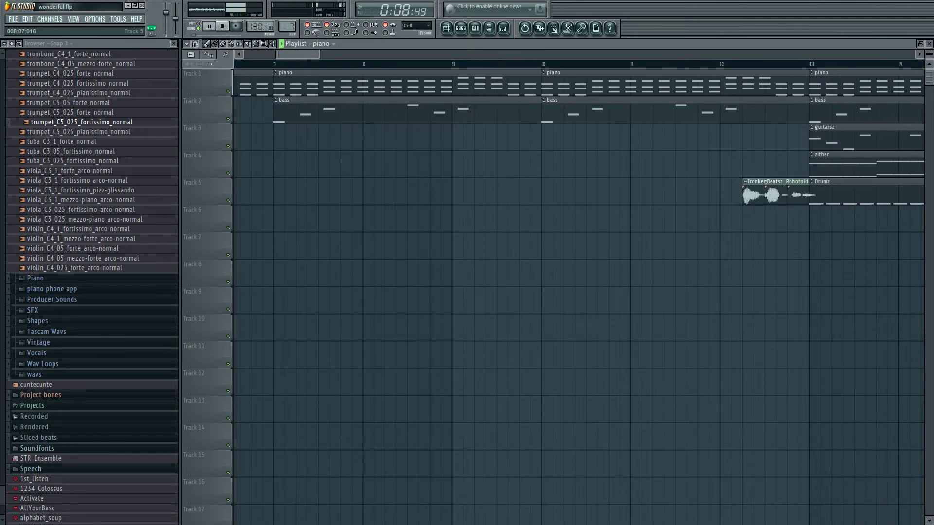
{"action": "left_click", "coordinate": [12, 19]}
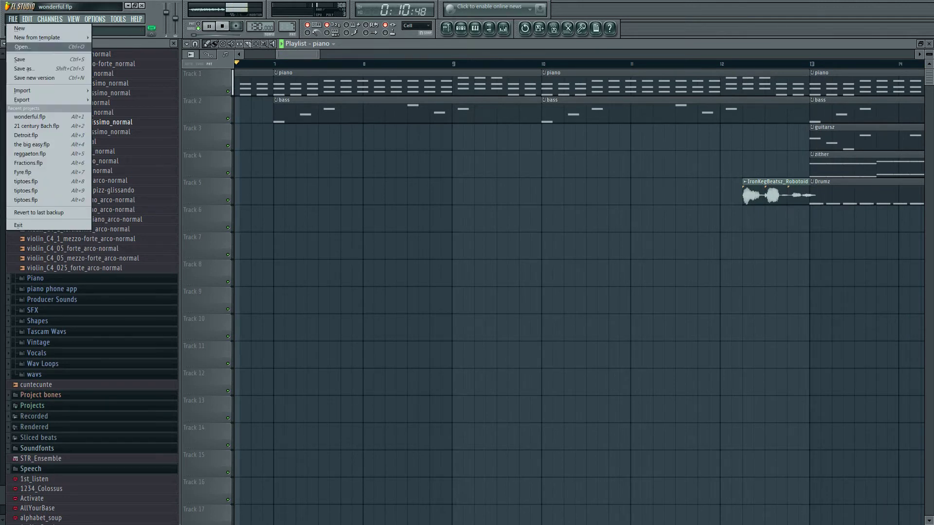
{"action": "left_click", "coordinate": [49, 48]}
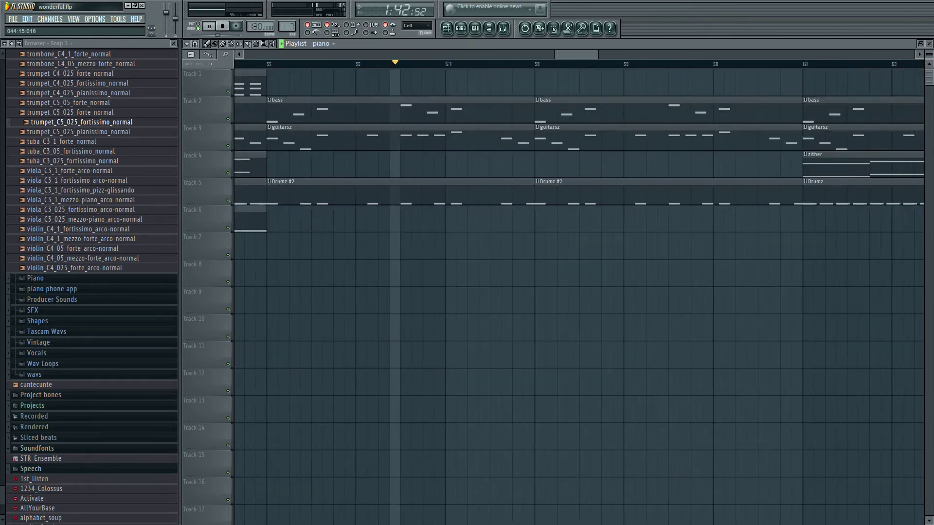
{"action": "scroll", "coordinate": [579, 297], "scroll_direction": "left", "scroll_amount": 6}
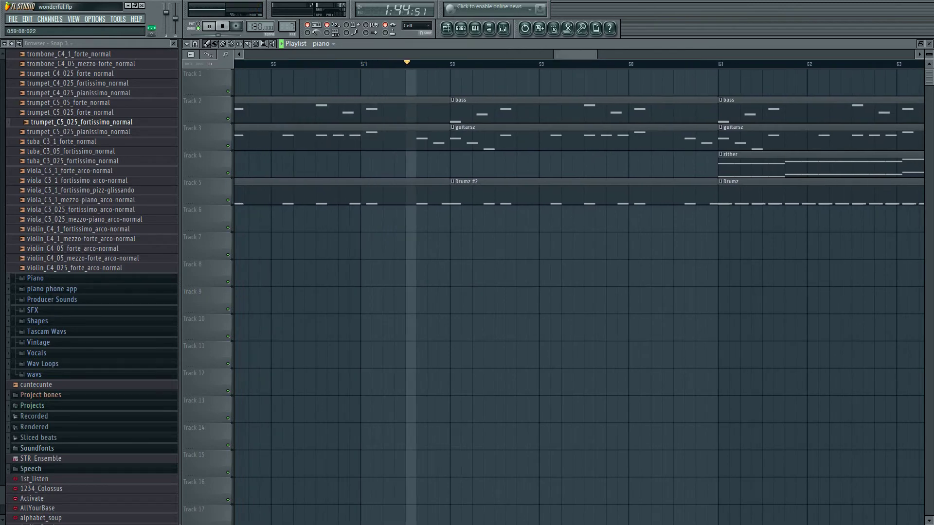
{"action": "scroll", "coordinate": [579, 292], "scroll_direction": "right", "scroll_amount": 4}
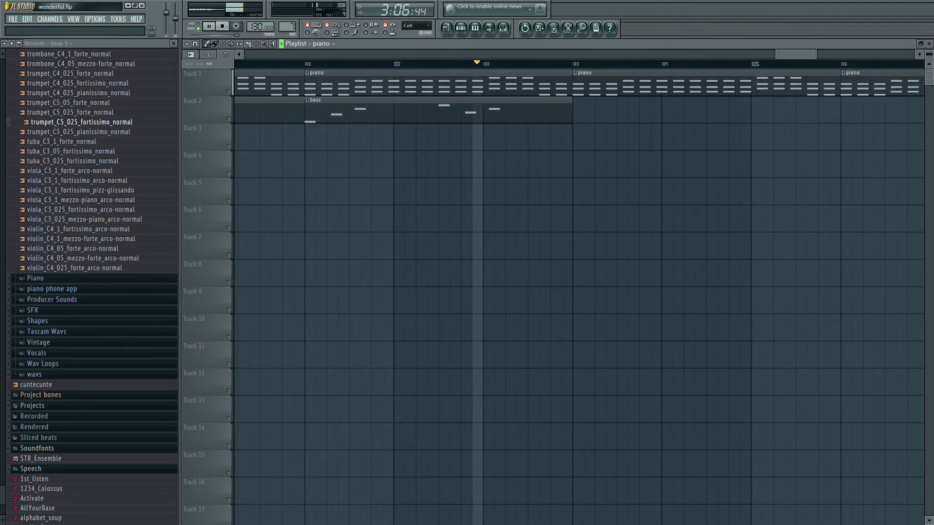
Review the song's piano ending around bars 100 to 109, stop playback, and look back over the earlier arrangement
{"action": "left_click", "coordinate": [12, 19]}
{"action": "key", "text": "Escape"}
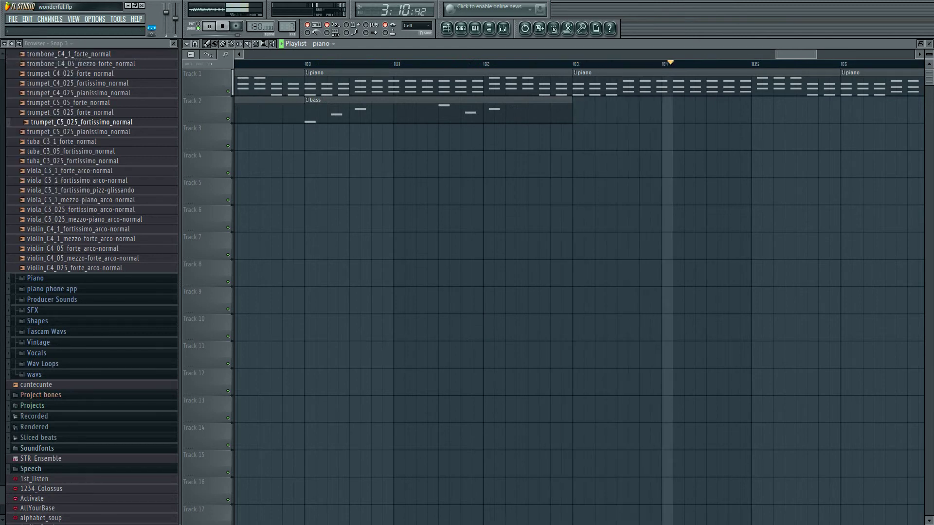
{"action": "scroll", "coordinate": [579, 297], "scroll_direction": "left", "scroll_amount": 5}
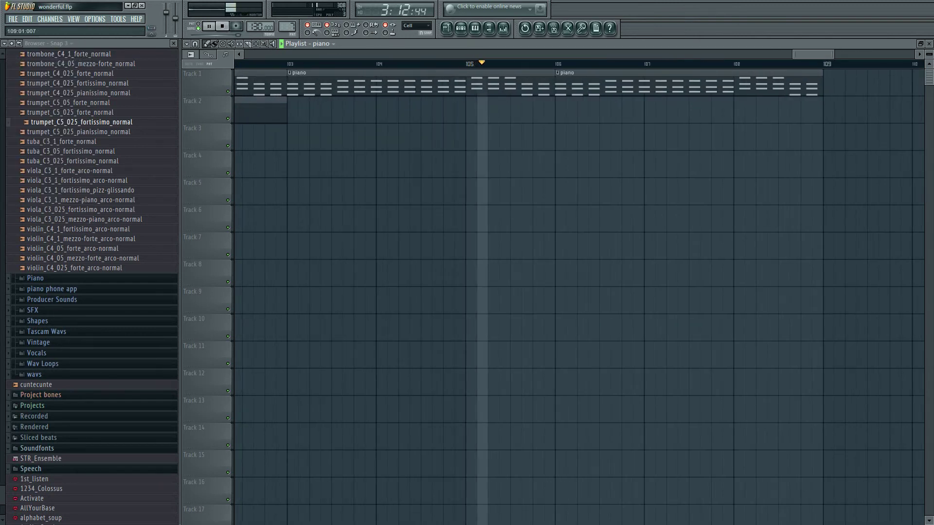
{"action": "scroll", "coordinate": [579, 297], "scroll_direction": "right", "scroll_amount": 1}
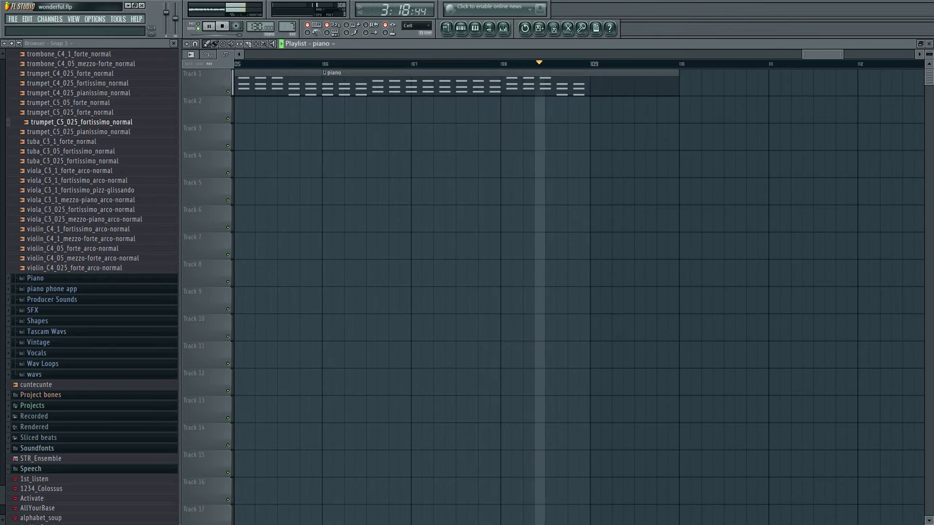
{"action": "key", "text": "alt+f"}
{"action": "key", "text": "Escape"}
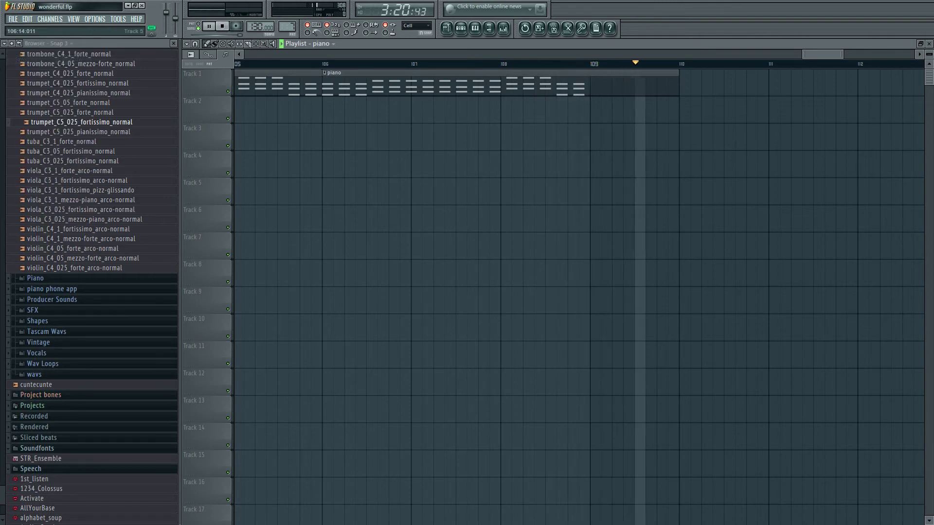
{"action": "key", "text": "space"}
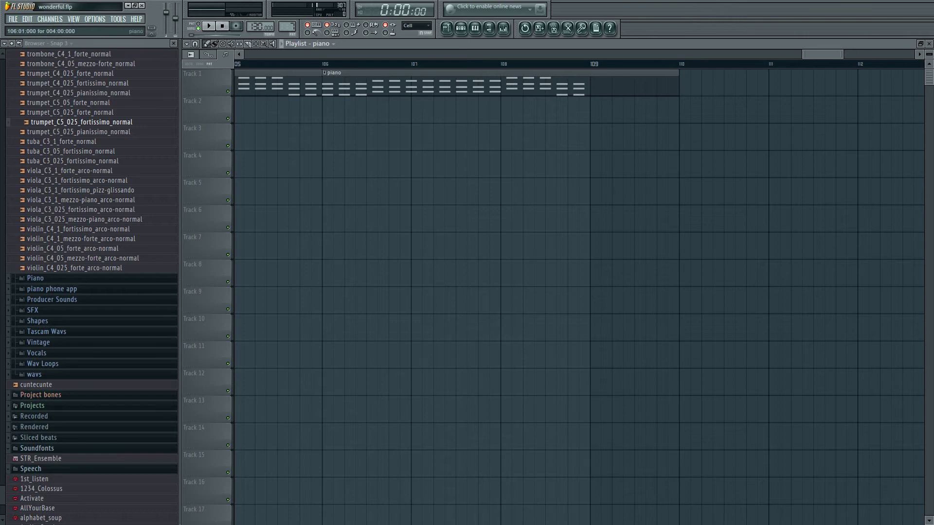
{"action": "scroll", "coordinate": [579, 297], "scroll_direction": "left", "scroll_amount": 10}
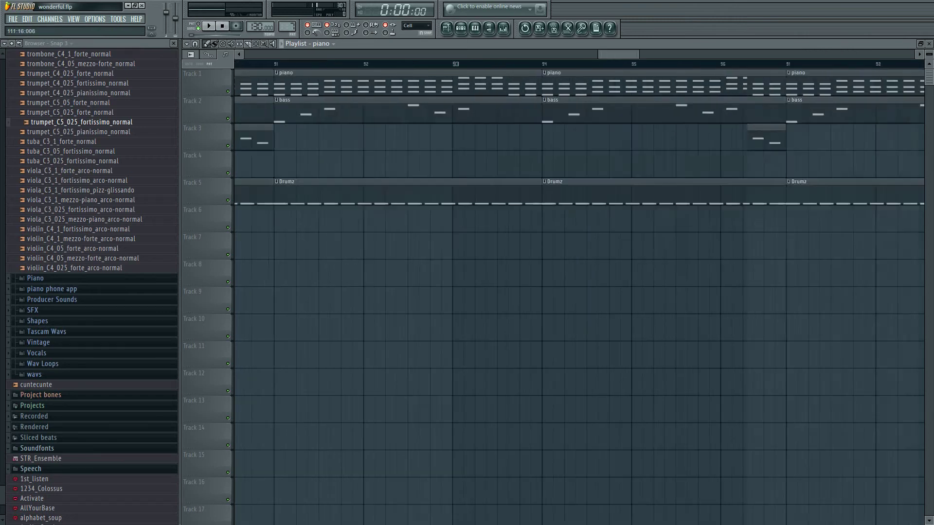
{"action": "scroll", "coordinate": [579, 297], "scroll_direction": "right", "scroll_amount": 5}
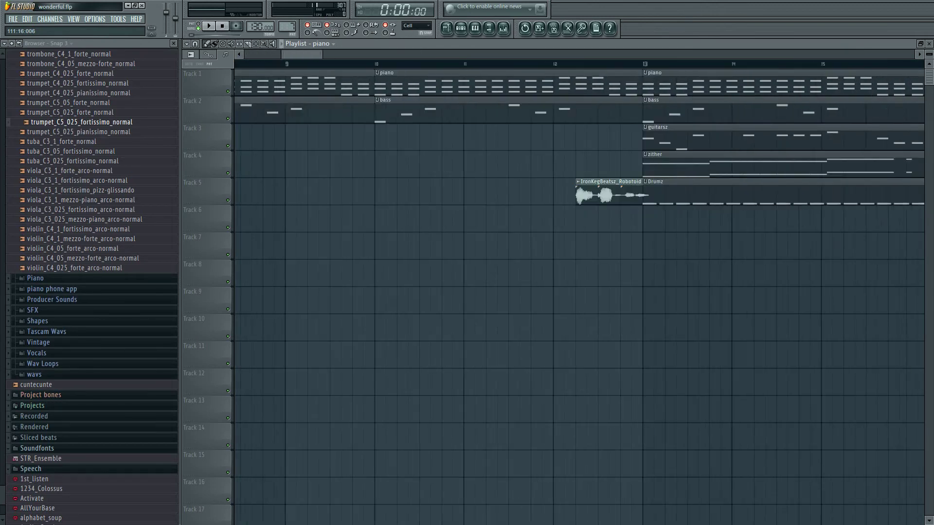
Select the Drumz pattern in the channel rack and play it briefly
{"action": "scroll", "coordinate": [579, 296], "scroll_direction": "left", "scroll_amount": 1}
{"action": "scroll", "coordinate": [579, 297], "scroll_direction": "right", "scroll_amount": 1}
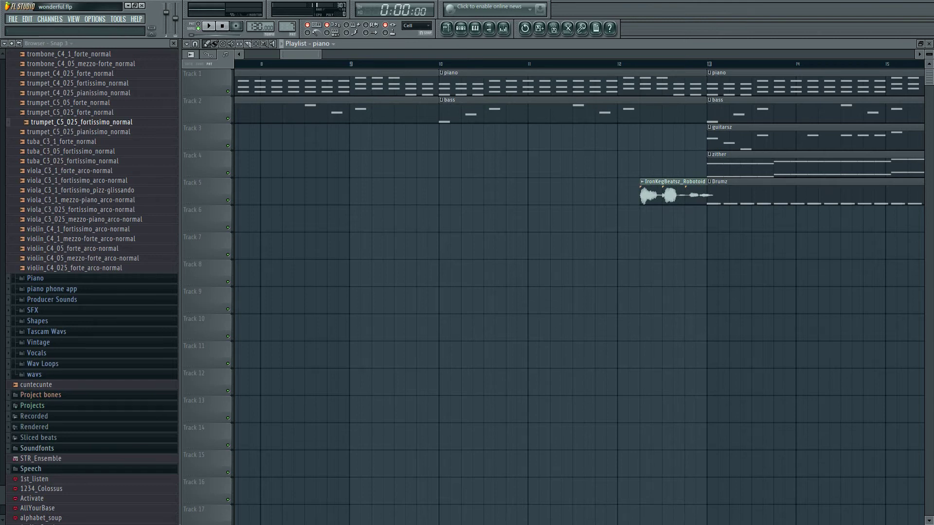
{"action": "scroll", "coordinate": [579, 297], "scroll_direction": "right", "scroll_amount": 6}
{"action": "key", "text": "F6"}
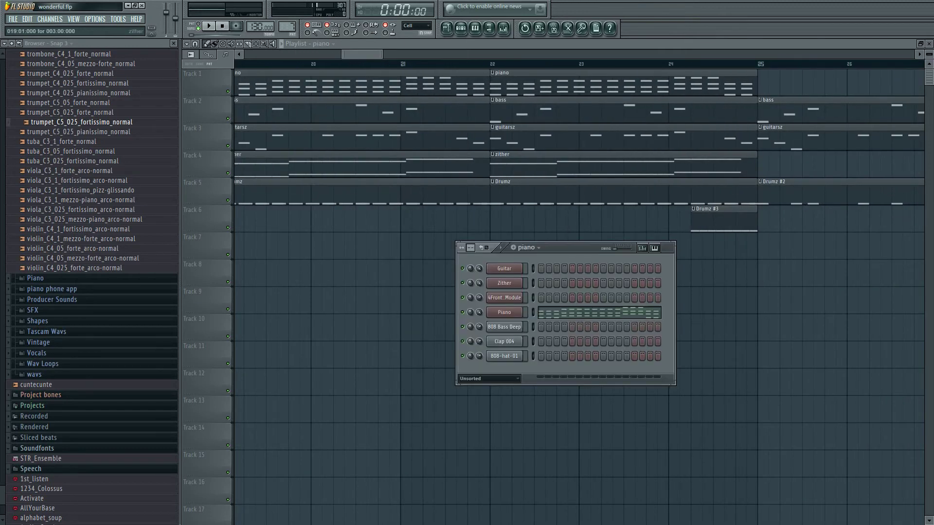
{"action": "left_click", "coordinate": [527, 248]}
{"action": "left_click", "coordinate": [534, 258]}
{"action": "key", "text": "space"}
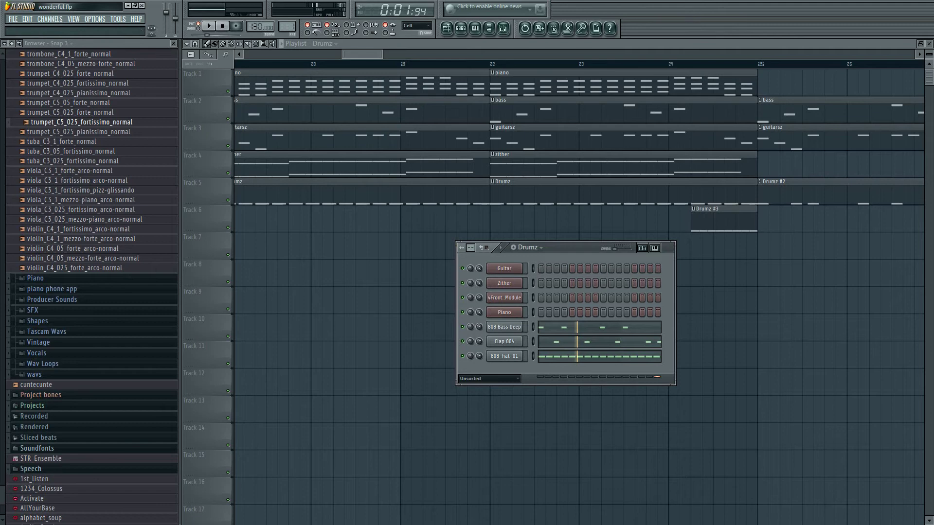
Open the mixer over the middle of the playlist and select the Insert 1 track
{"action": "key", "text": "F9"}
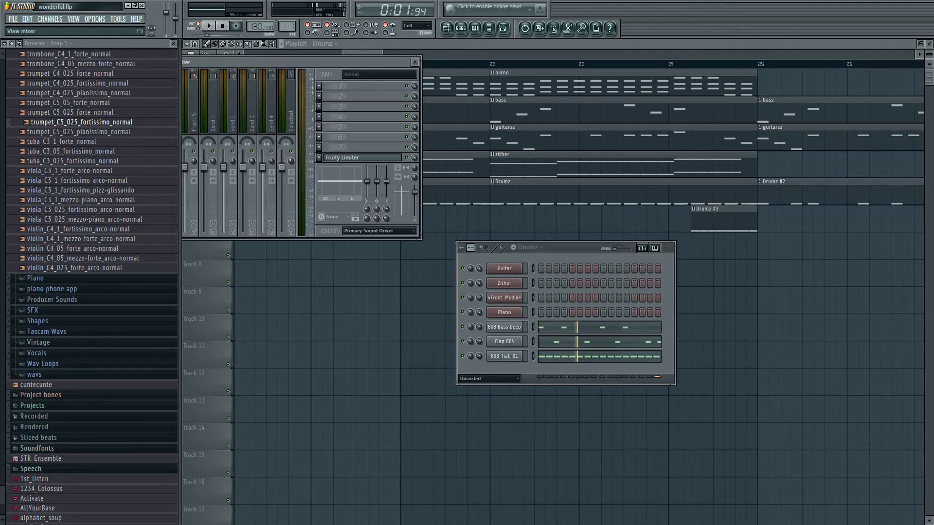
{"action": "left_click_drag", "start_coordinate": [302, 62], "coordinate": [604, 148]}
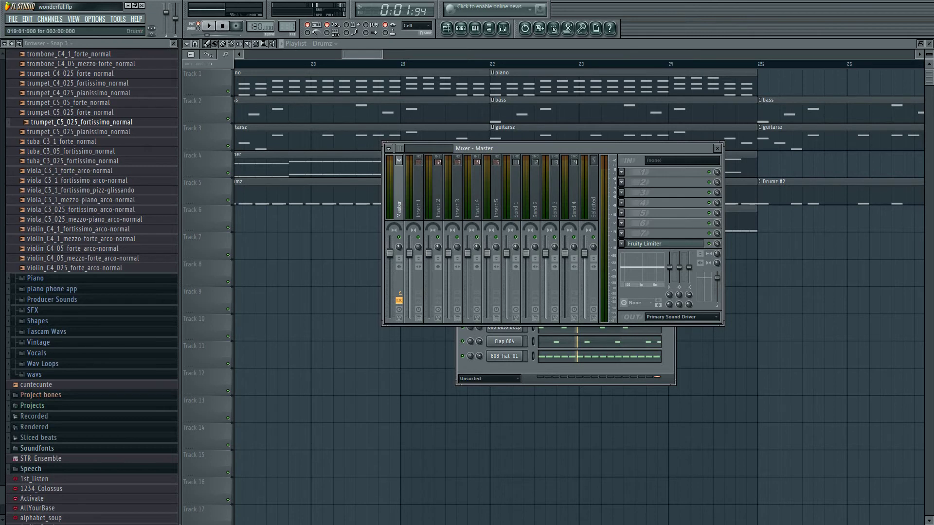
{"action": "left_click", "coordinate": [417, 189]}
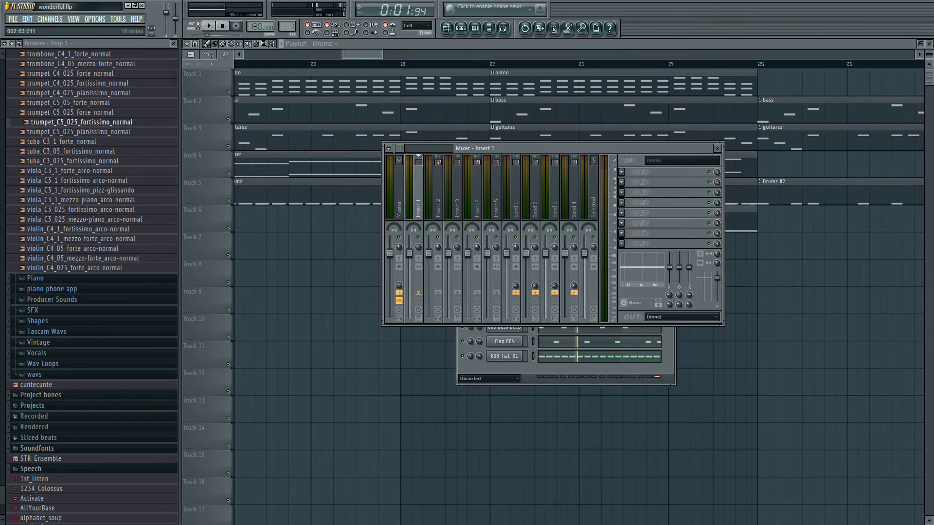
Route the 808 Bass Deep, Clap 004 and 808-hat-01 channels to mixer Insert 1 in their channel settings
{"action": "left_click", "coordinate": [606, 356]}
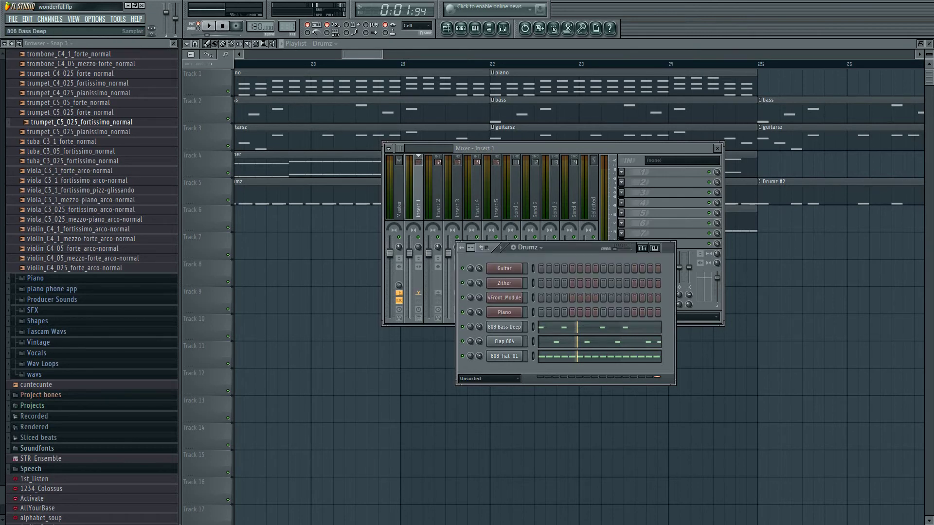
{"action": "left_click", "coordinate": [504, 327]}
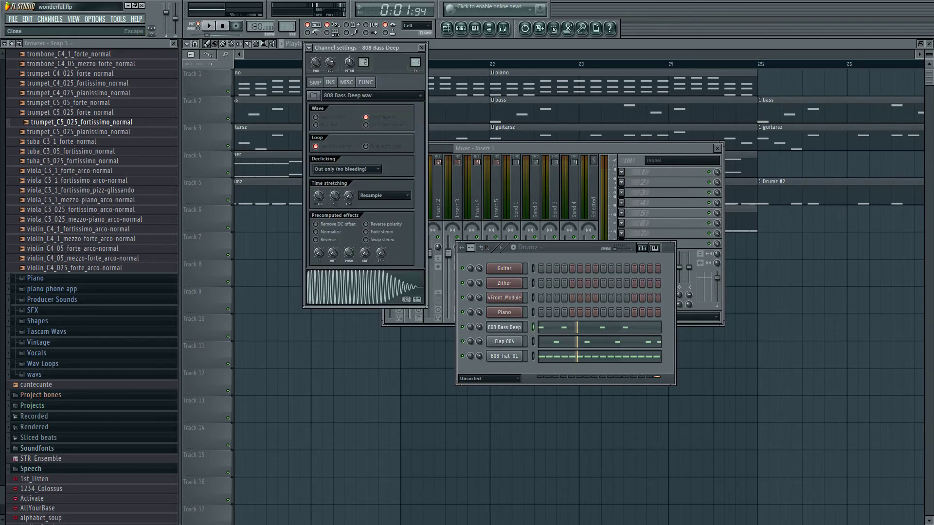
{"action": "left_click", "coordinate": [422, 47]}
{"action": "left_click", "coordinate": [504, 342]}
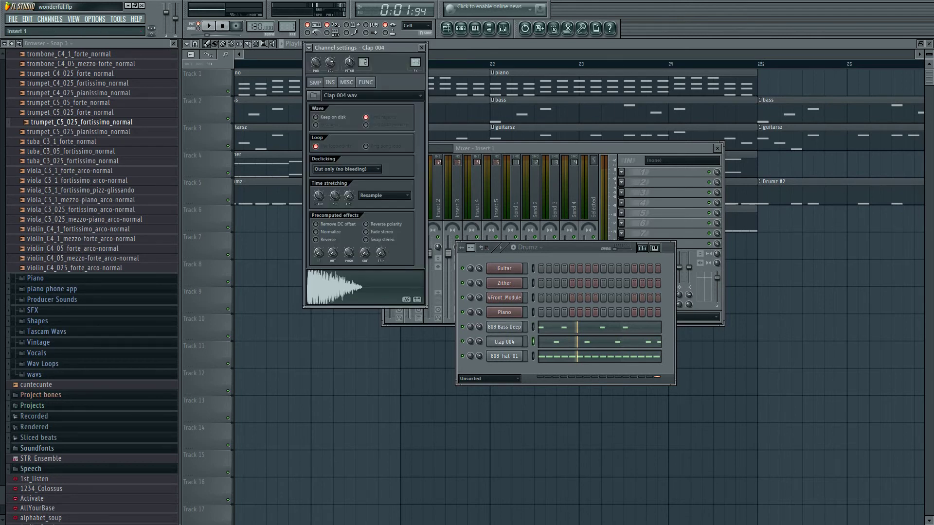
{"action": "left_click", "coordinate": [422, 48]}
{"action": "left_click", "coordinate": [504, 356]}
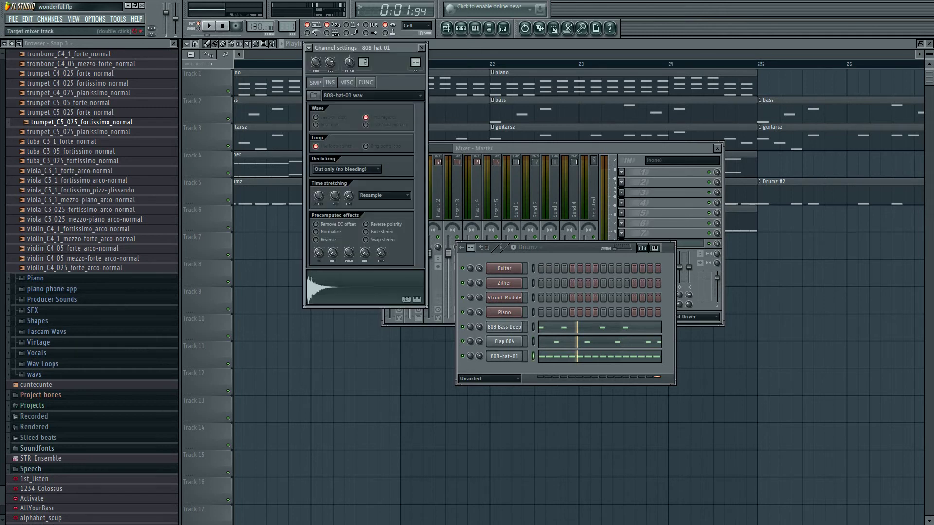
{"action": "left_click", "coordinate": [421, 47]}
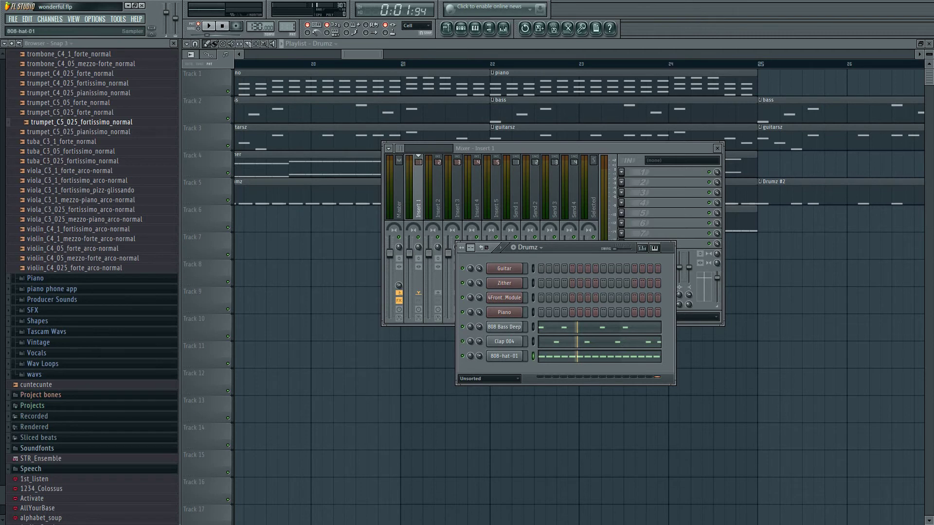
Load Gross Beat into the first effect slot of Insert 1 and move its window clear of the mixer's effect slots
{"action": "key", "text": "F9"}
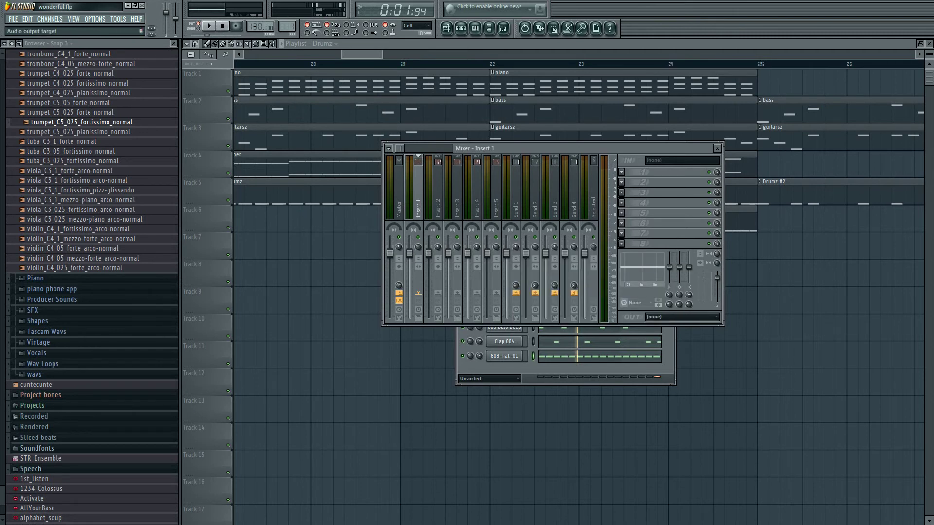
{"action": "left_click", "coordinate": [681, 316]}
{"action": "left_click", "coordinate": [689, 339]}
{"action": "left_click", "coordinate": [622, 172]}
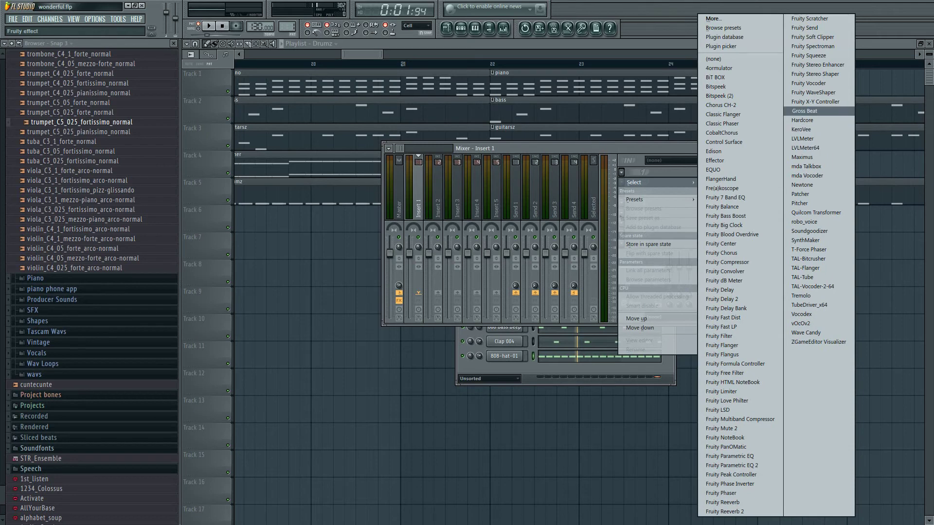
{"action": "left_click", "coordinate": [805, 111]}
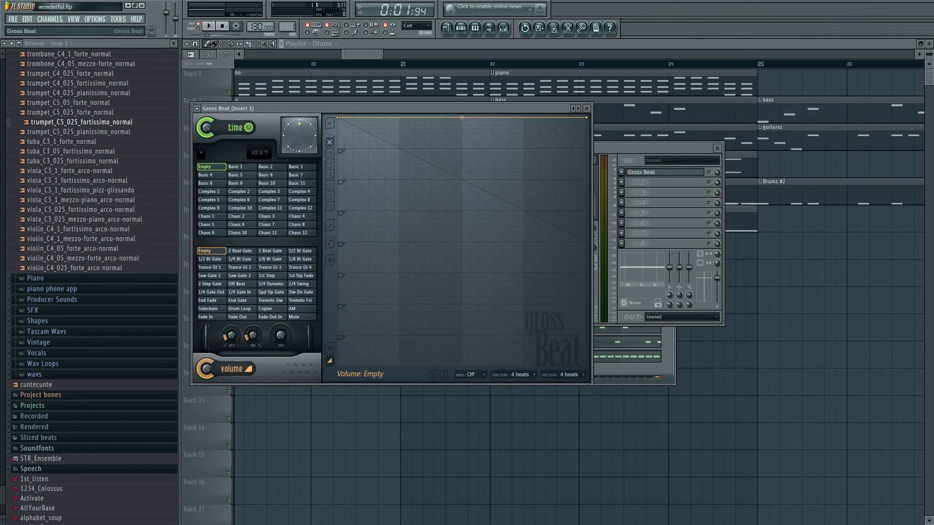
{"action": "left_click_drag", "start_coordinate": [229, 108], "coordinate": [328, 220]}
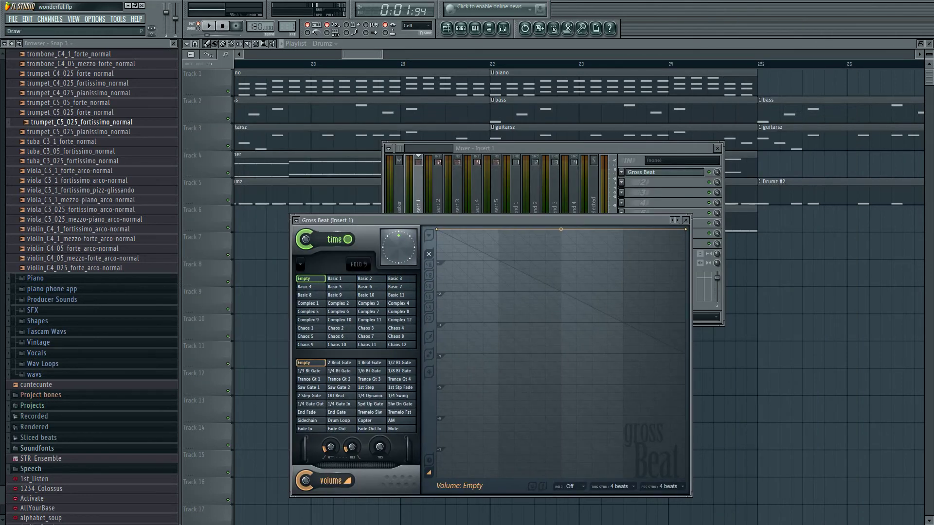
Play the Drumz pattern with the channel rack above Gross Beat and audition time presets Basic 1 through Basic 4
{"action": "key", "text": "F6"}
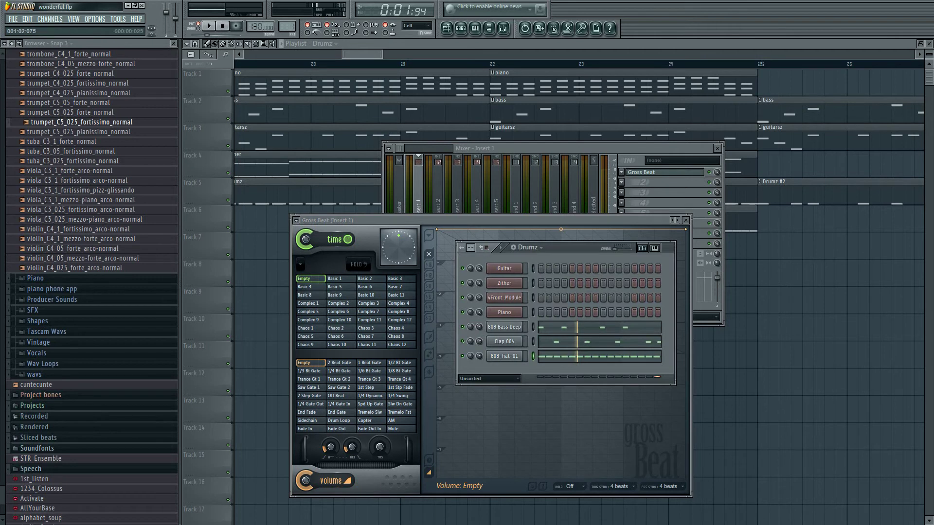
{"action": "left_click_drag", "start_coordinate": [570, 247], "coordinate": [496, 71]}
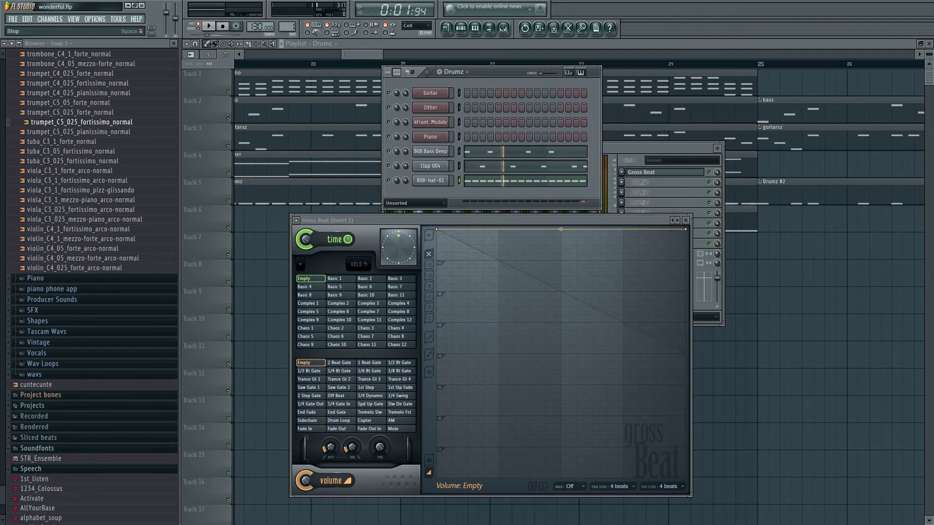
{"action": "key", "text": "space"}
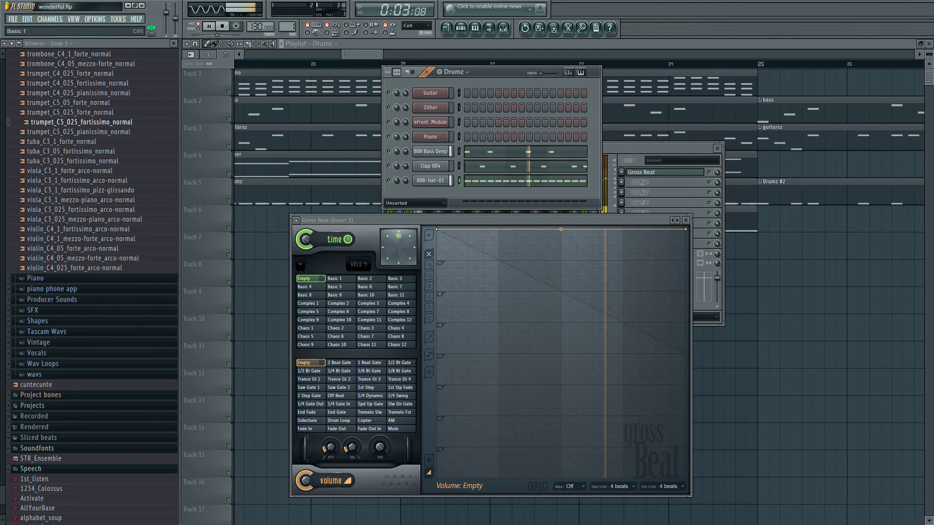
{"action": "left_click", "coordinate": [341, 278]}
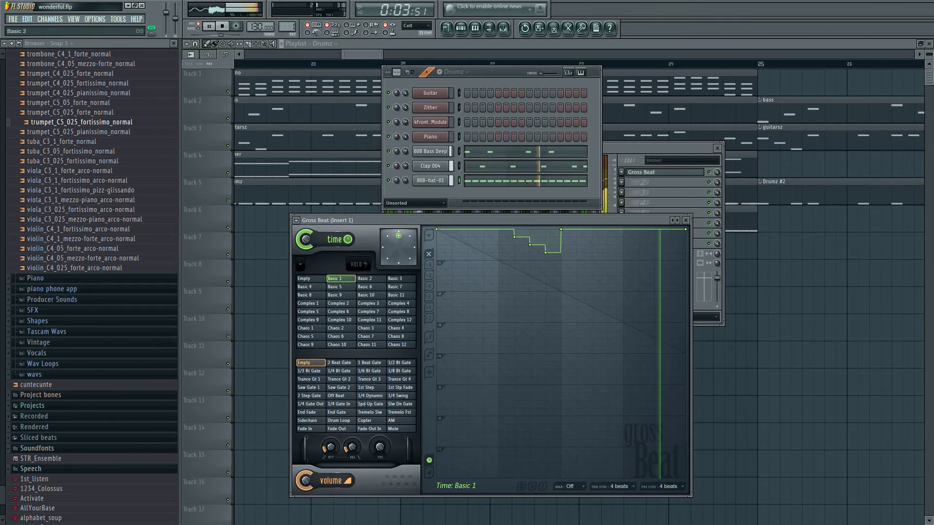
{"action": "left_click", "coordinate": [371, 278]}
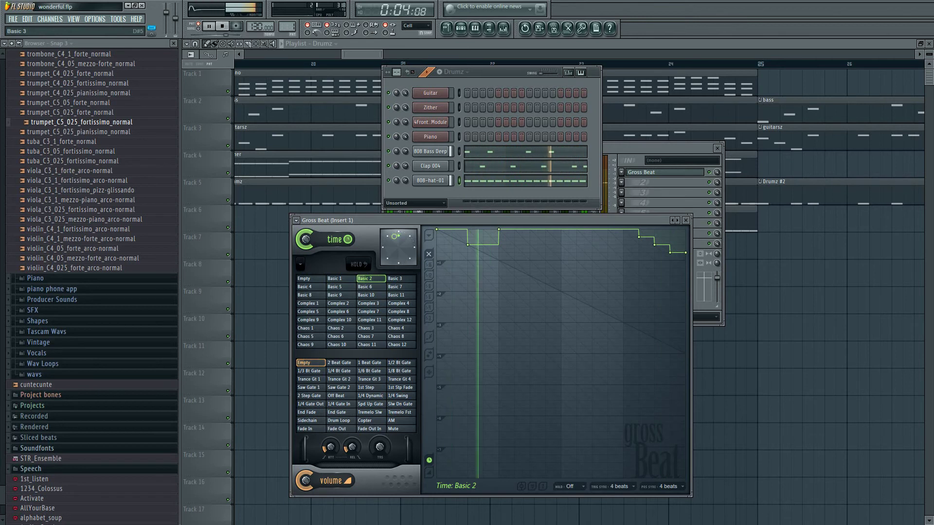
{"action": "left_click", "coordinate": [401, 278]}
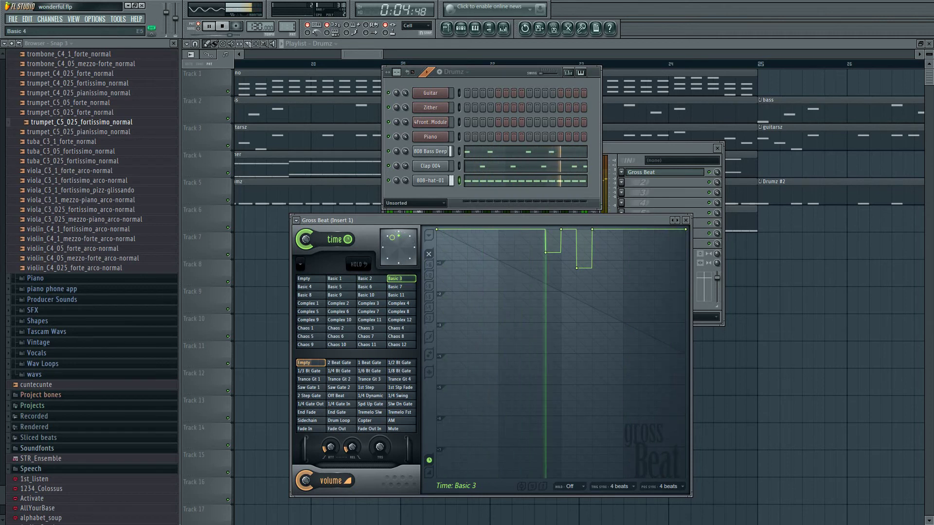
{"action": "left_click", "coordinate": [310, 287]}
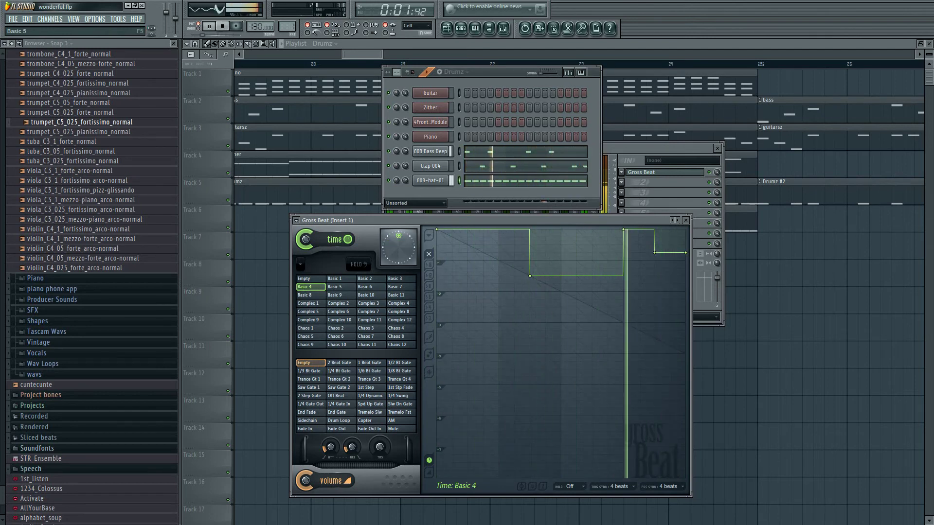
Play the song in the playlist from around bar 12 to hear Gross Beat's Basic 4 preset on the drums
{"action": "key", "text": "F9"}
{"action": "key", "text": "F5"}
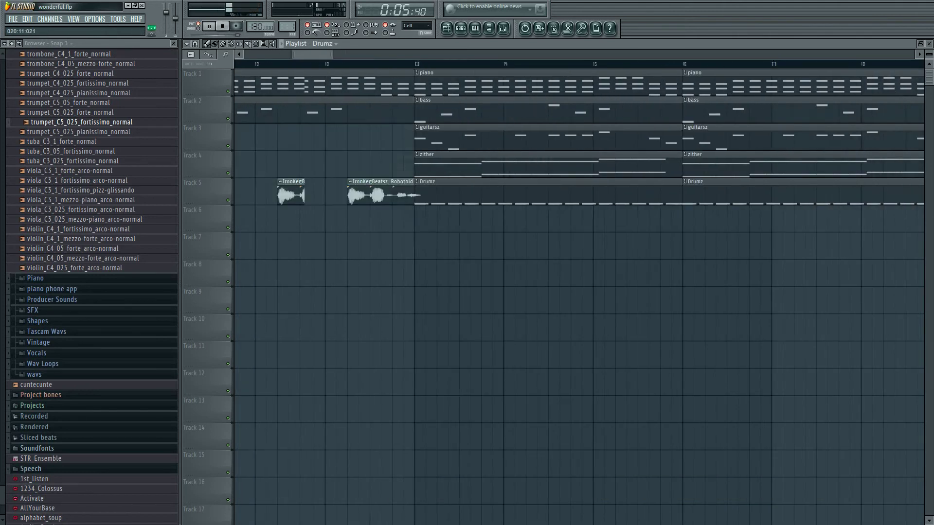
{"action": "left_click_drag", "start_coordinate": [323, 54], "coordinate": [317, 54]}
{"action": "left_click", "coordinate": [383, 63]}
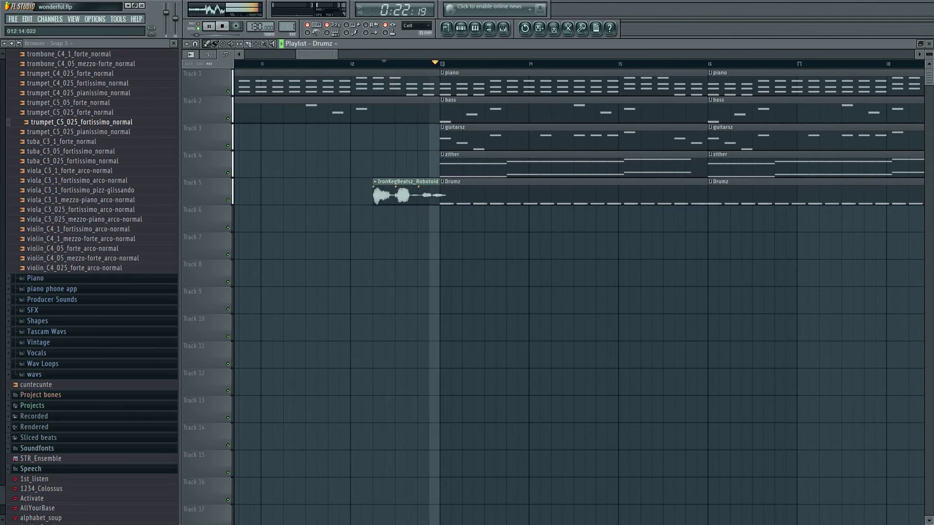
{"action": "scroll", "coordinate": [579, 297], "scroll_direction": "right", "scroll_amount": 5}
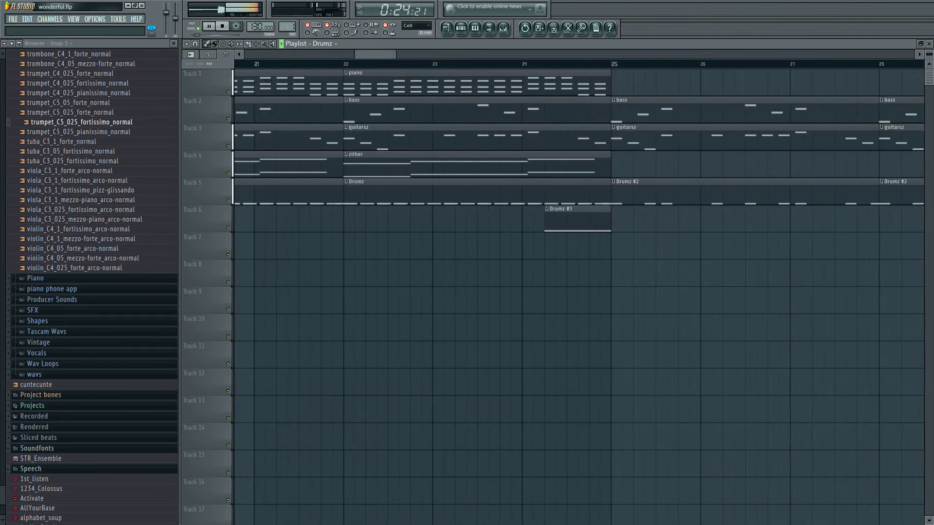
Return to Gross Beat, switch playback to the Drumz pattern and audition time presets Basic 5 through Basic 11
{"action": "key", "text": "Tab"}
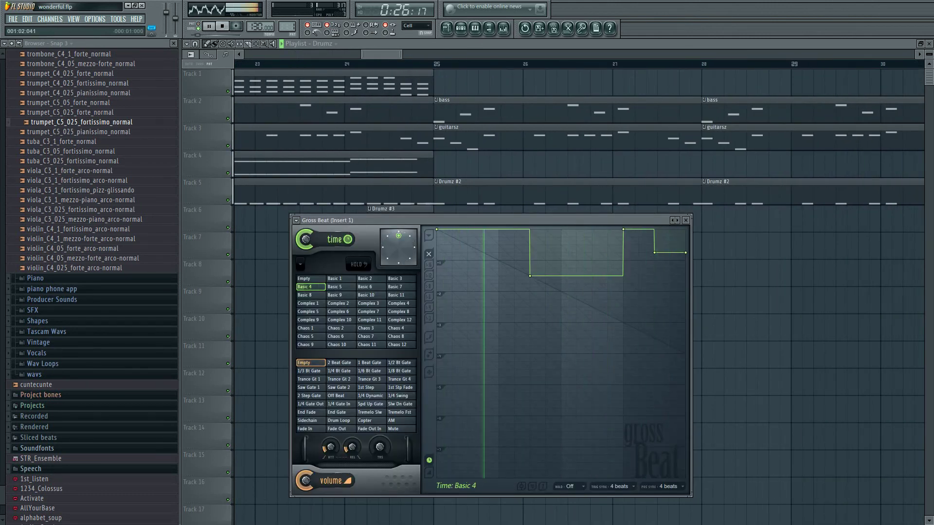
{"action": "key", "text": "F6"}
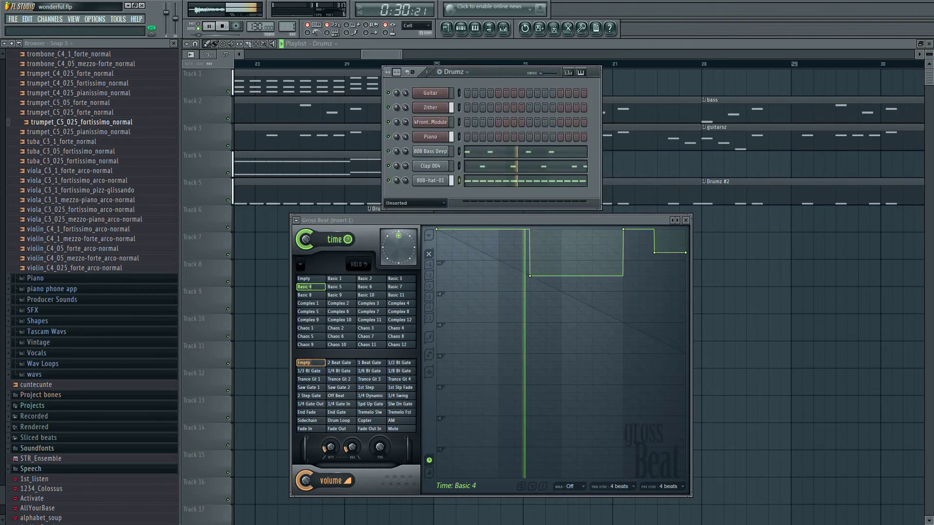
{"action": "key", "text": "l"}
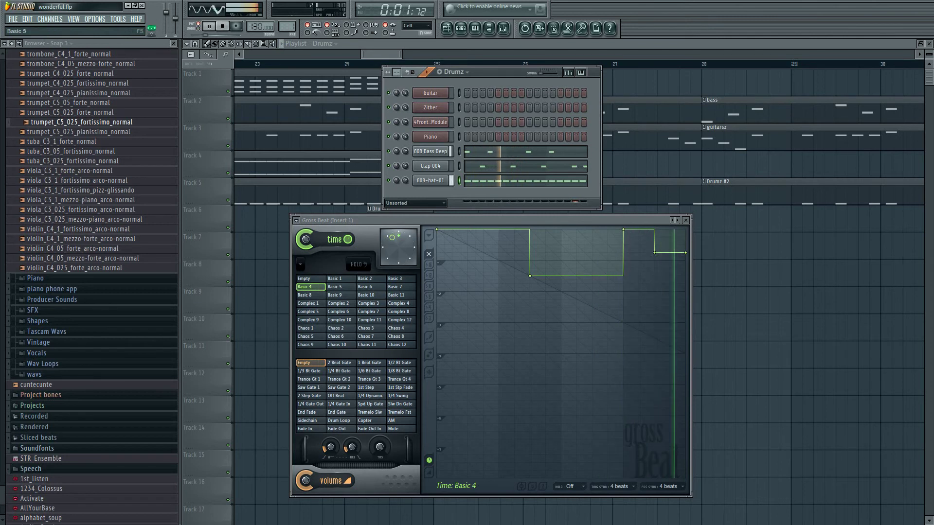
{"action": "left_click", "coordinate": [335, 286]}
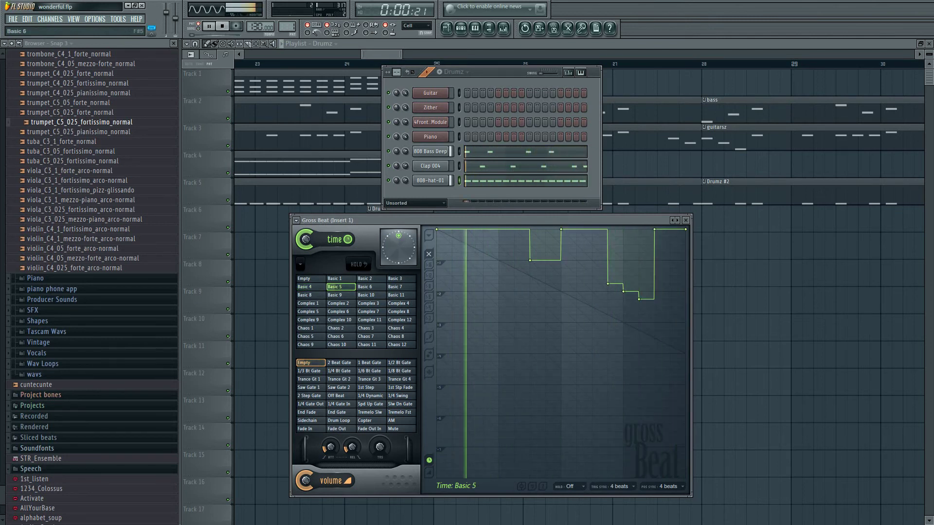
{"action": "left_click", "coordinate": [371, 287]}
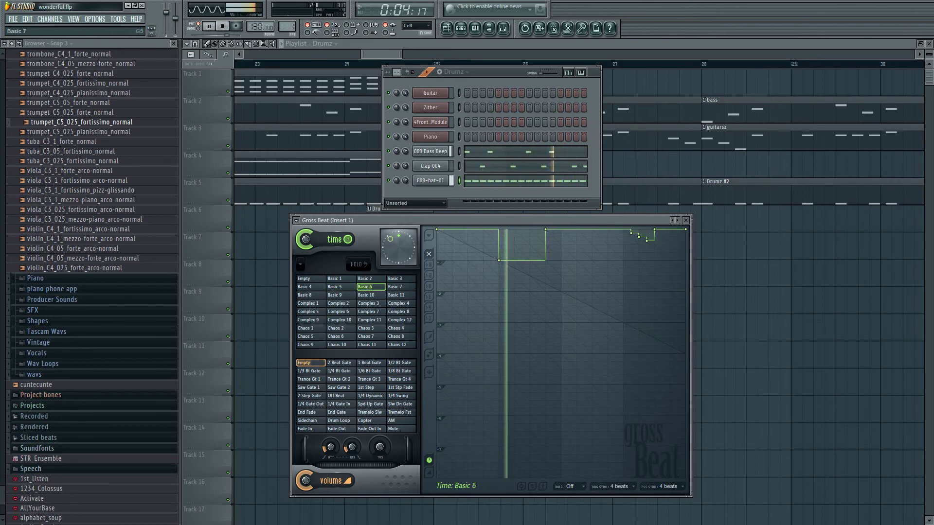
{"action": "left_click", "coordinate": [401, 286]}
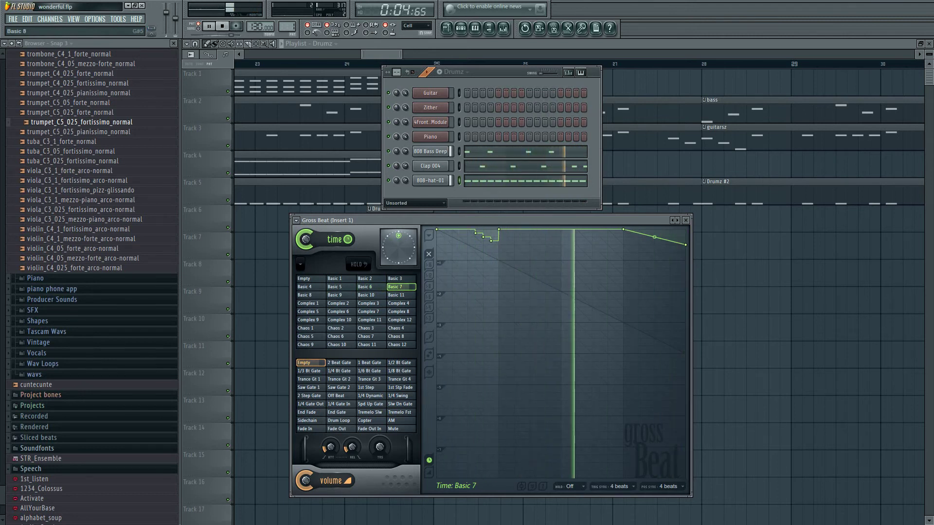
{"action": "left_click", "coordinate": [310, 295]}
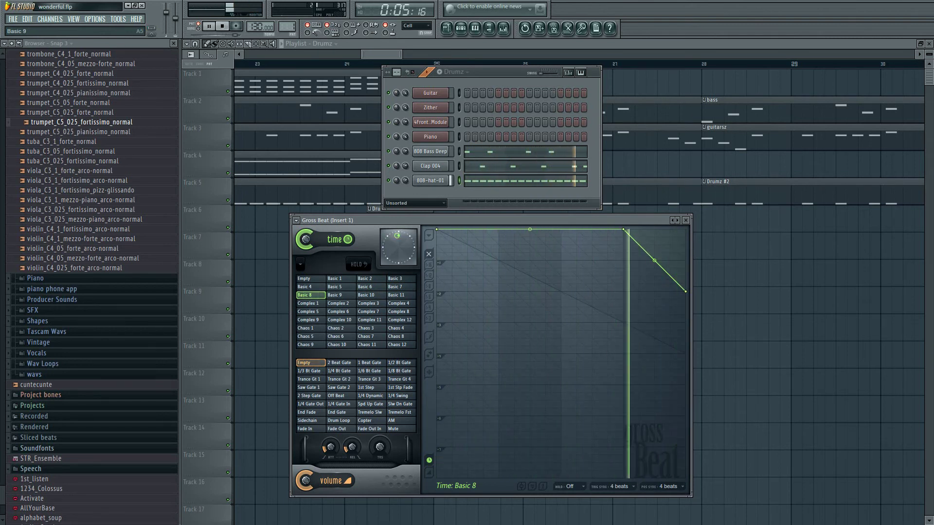
{"action": "left_click", "coordinate": [340, 295]}
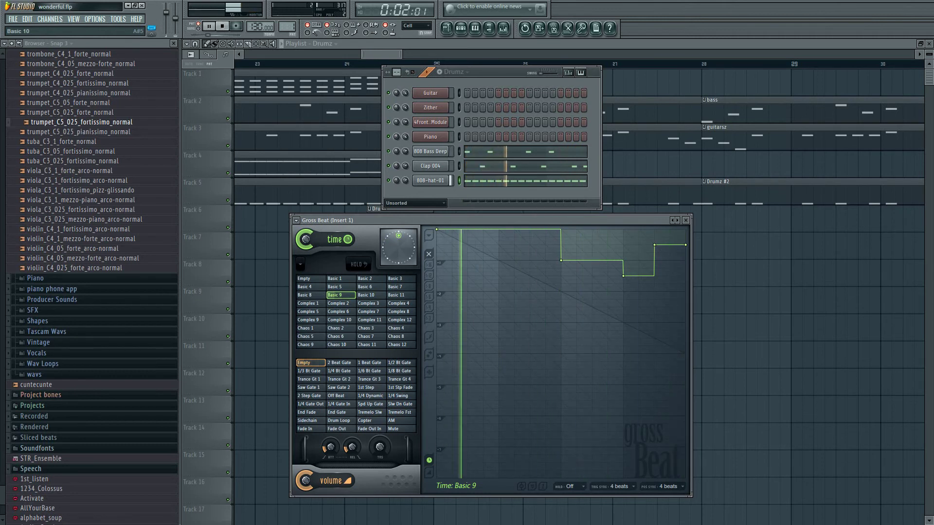
{"action": "left_click", "coordinate": [369, 295]}
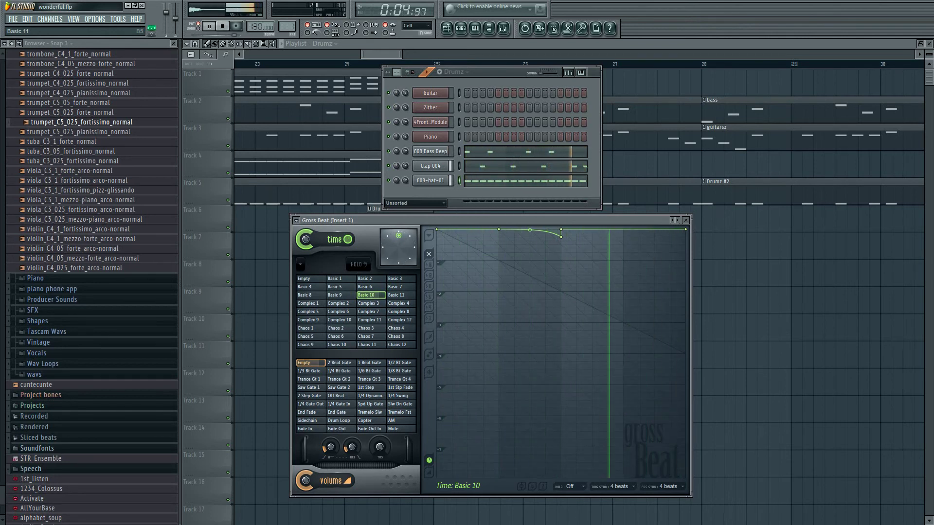
{"action": "left_click", "coordinate": [396, 294]}
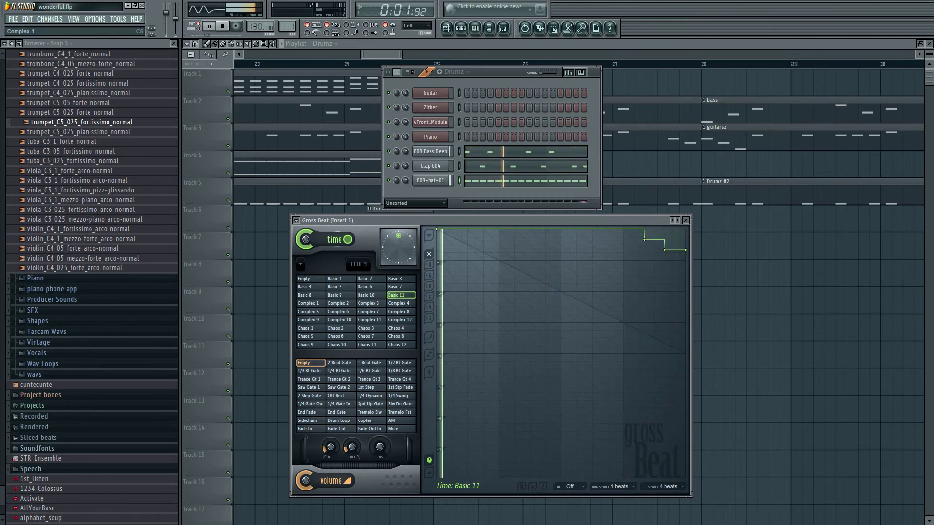
Audition Gross Beat's time presets Complex 1 through Complex 12, plus Chaos 1 and Chaos 2, on the playing Drumz pattern
{"action": "left_click", "coordinate": [308, 303]}
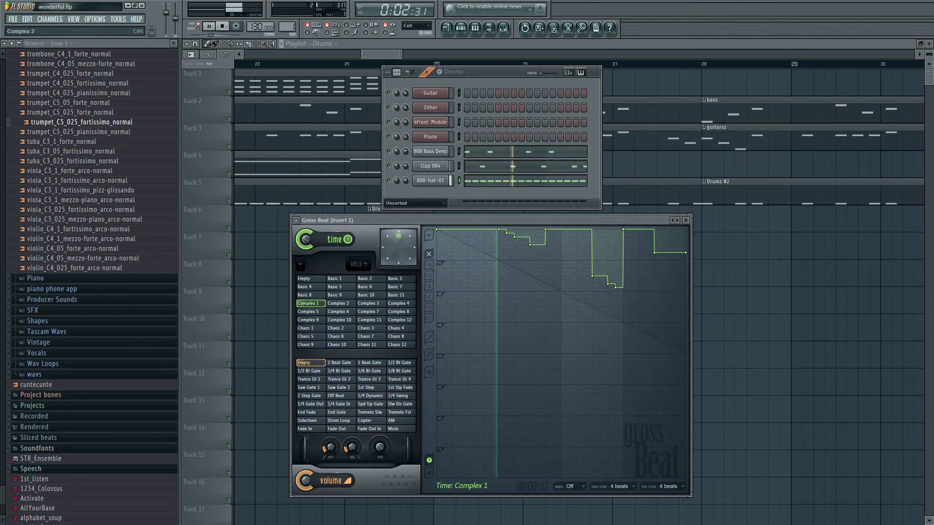
{"action": "left_click", "coordinate": [339, 303]}
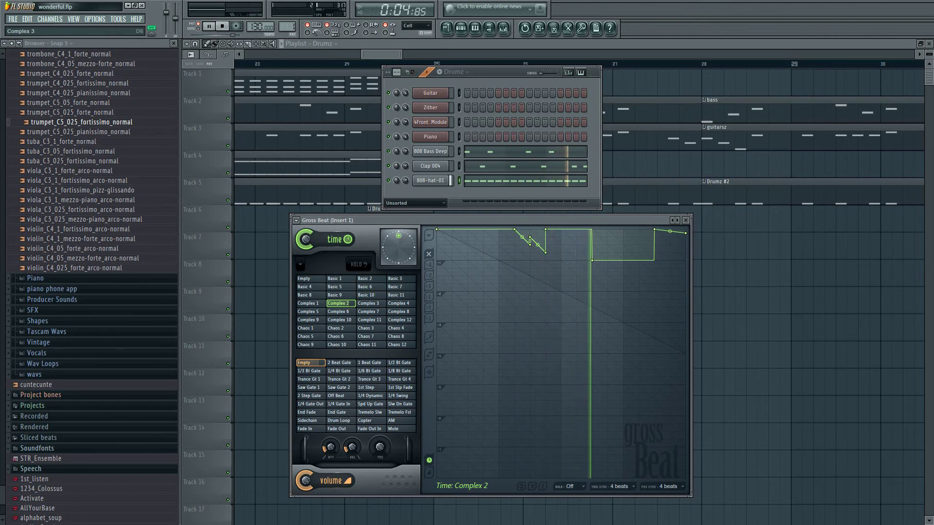
{"action": "left_click", "coordinate": [370, 303]}
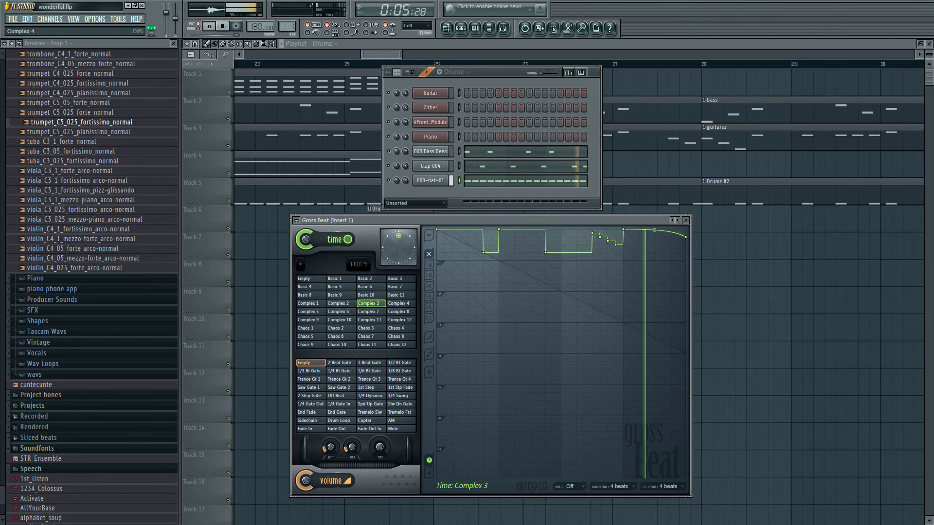
{"action": "left_click", "coordinate": [401, 303]}
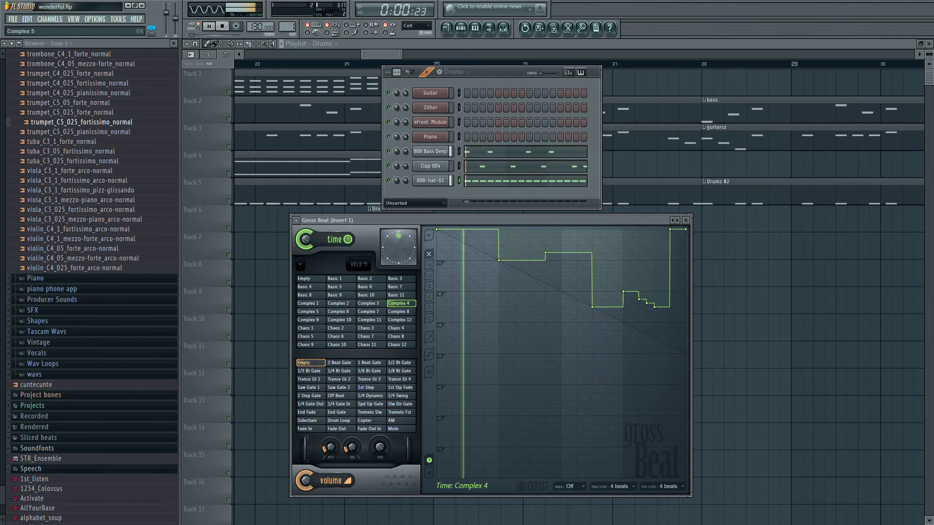
{"action": "left_click", "coordinate": [308, 312]}
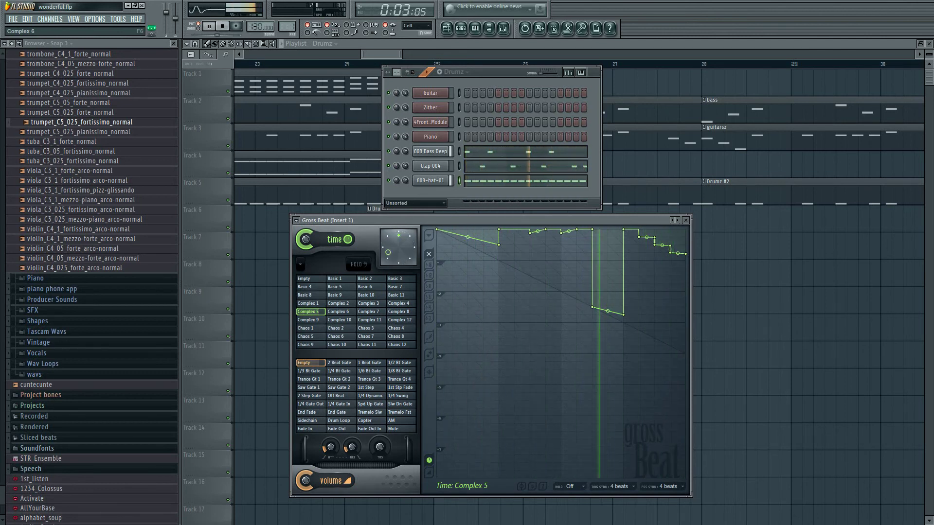
{"action": "left_click", "coordinate": [339, 311]}
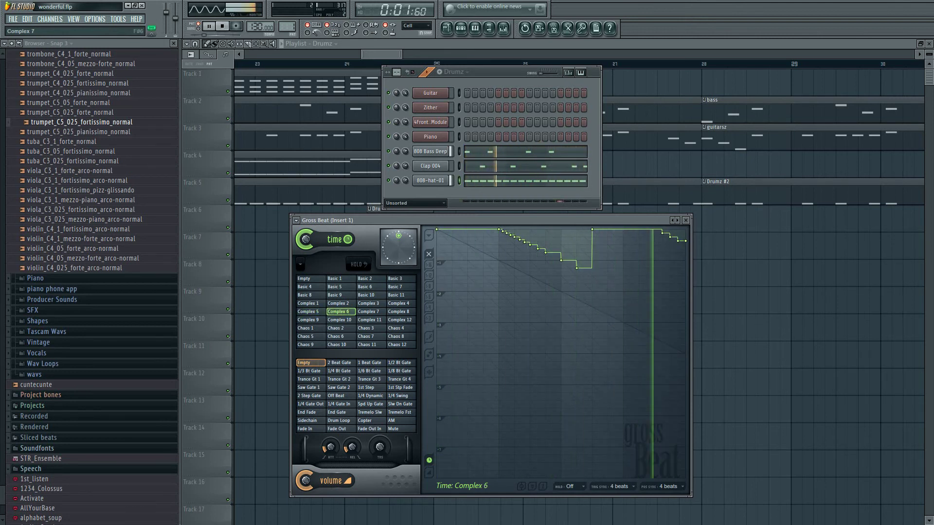
{"action": "left_click", "coordinate": [371, 311]}
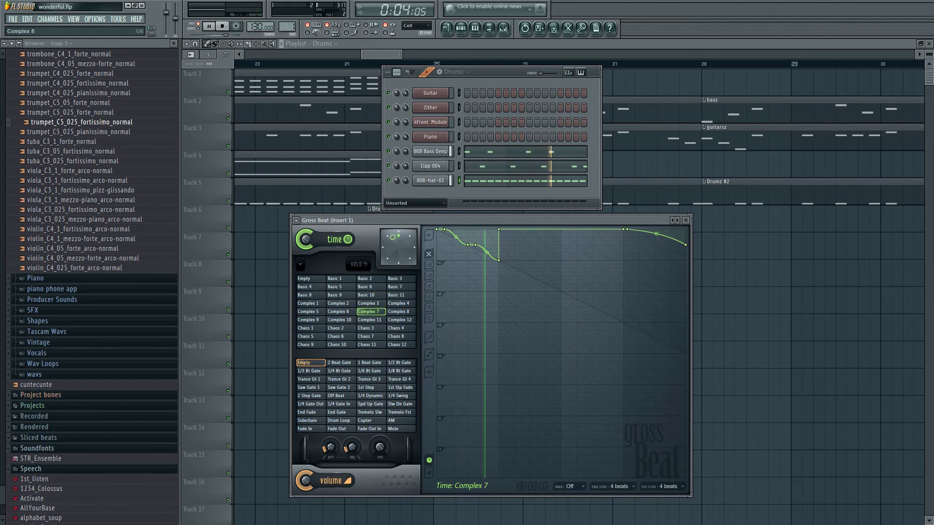
{"action": "left_click", "coordinate": [401, 311]}
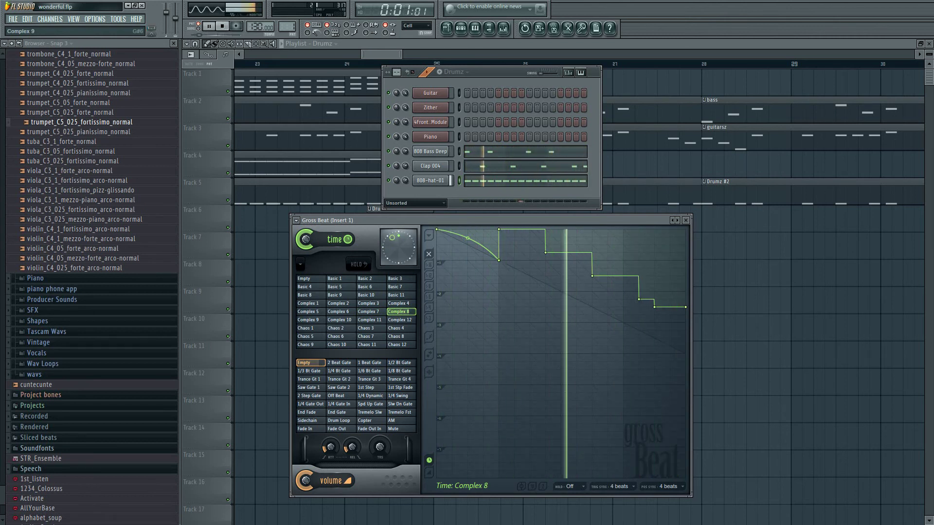
{"action": "left_click", "coordinate": [308, 319]}
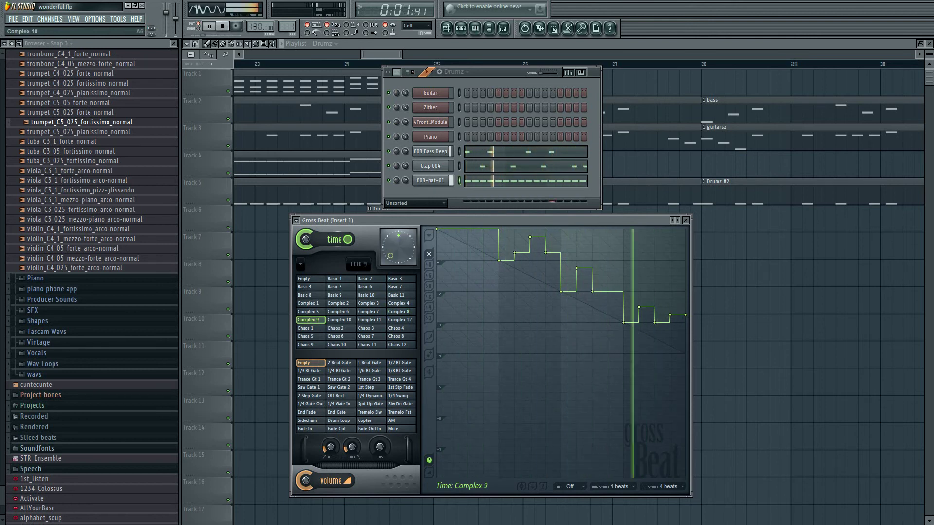
{"action": "left_click", "coordinate": [339, 319]}
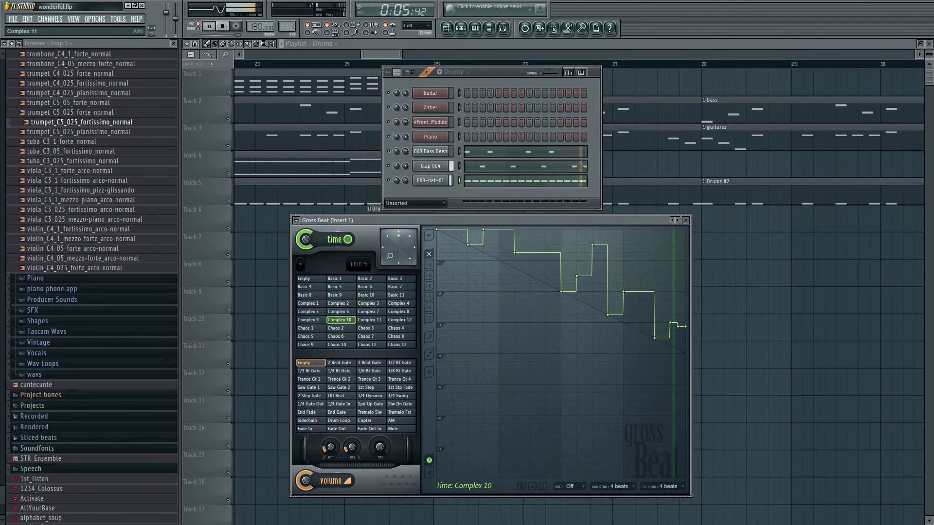
{"action": "left_click", "coordinate": [370, 320]}
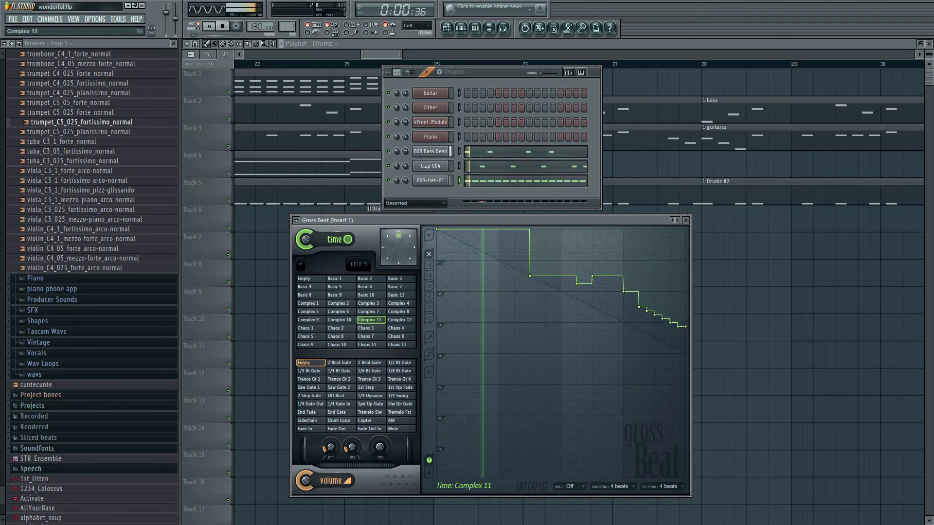
{"action": "left_click", "coordinate": [401, 320]}
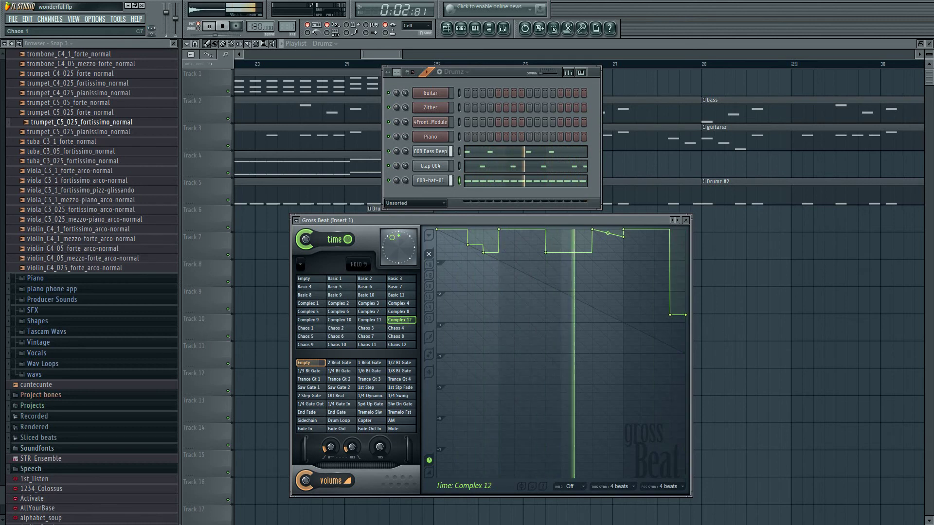
{"action": "left_click", "coordinate": [308, 329]}
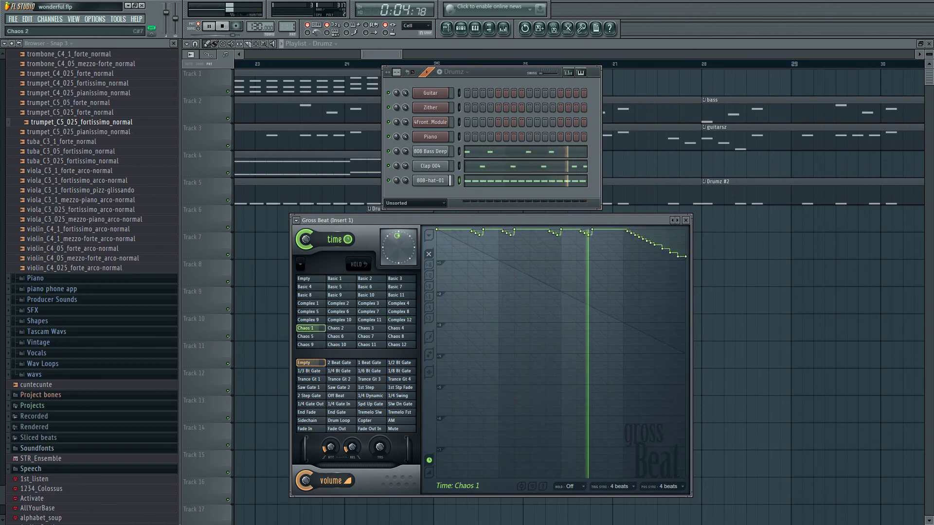
{"action": "left_click", "coordinate": [336, 329]}
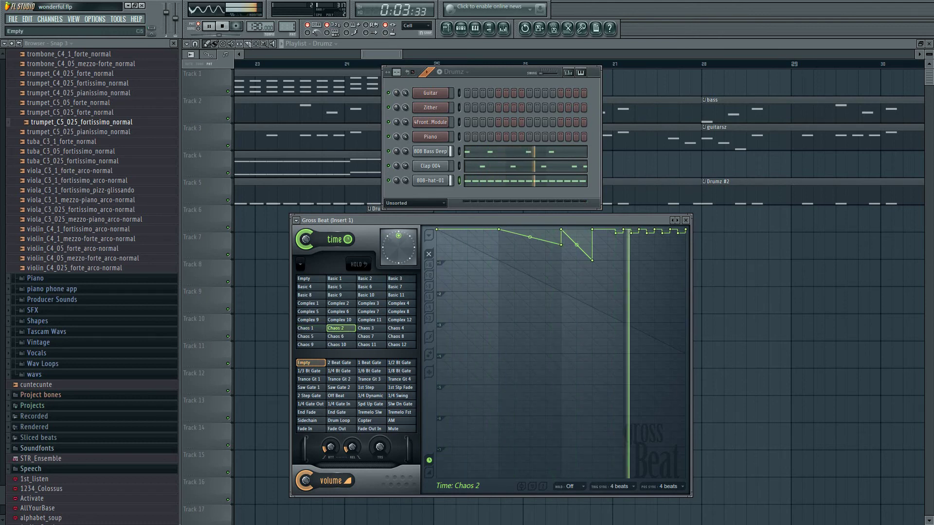
Reset Gross Beat's time and volume presets to Empty, and close its window to return to the mixer
{"action": "left_click", "coordinate": [303, 279]}
{"action": "left_click", "coordinate": [339, 420]}
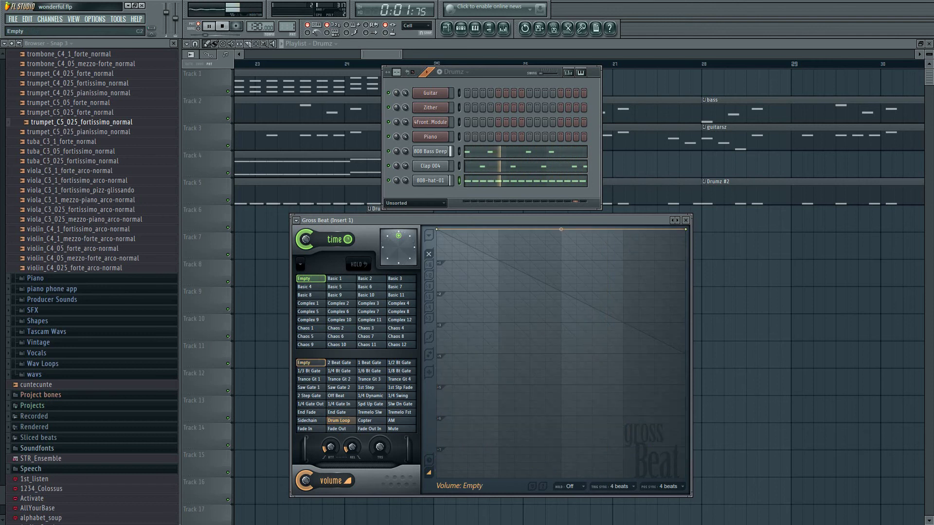
{"action": "left_click", "coordinate": [310, 363]}
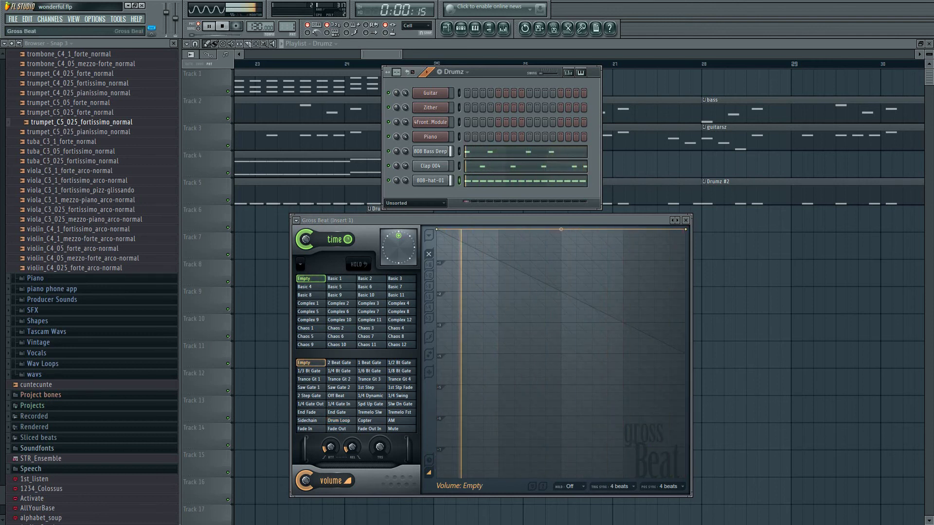
{"action": "left_click", "coordinate": [685, 220]}
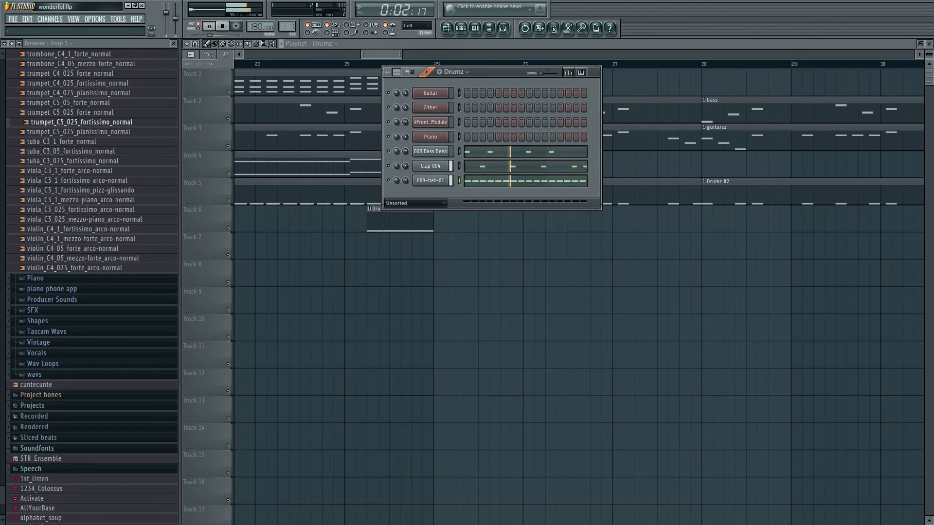
{"action": "left_click", "coordinate": [504, 29]}
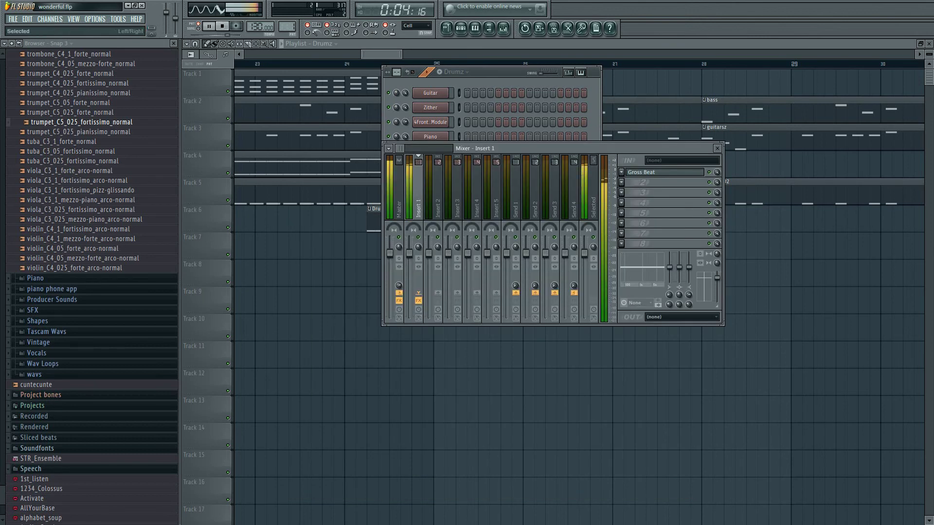
Look through the plugin choices in Insert 1's second effect slot and the 808-hat-01 channel's Replace options, and return to the mixer
{"action": "left_click", "coordinate": [621, 182]}
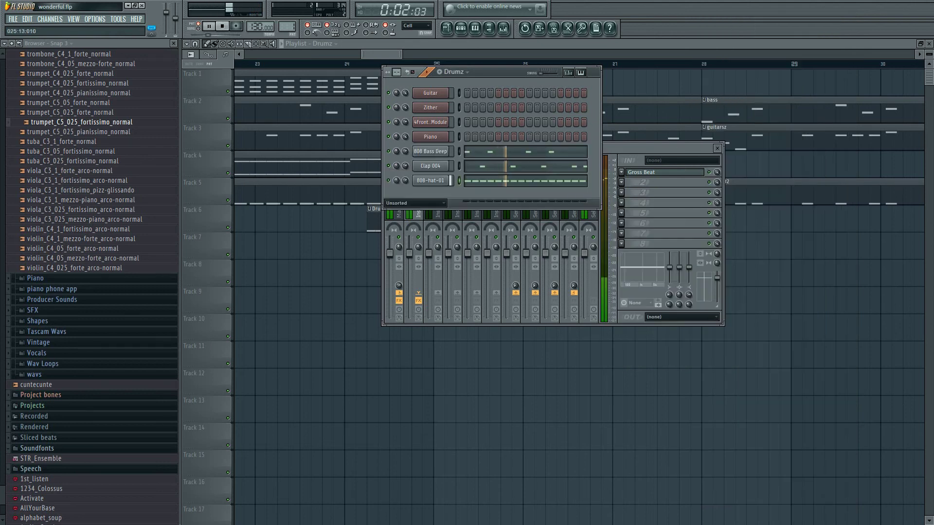
{"action": "right_click", "coordinate": [447, 180]}
{"action": "mouse_move", "coordinate": [476, 289]}
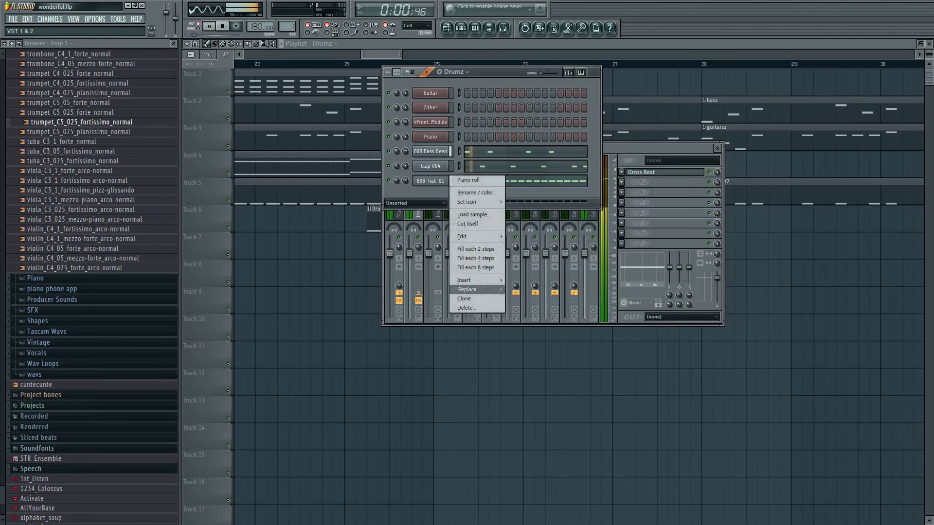
{"action": "left_click", "coordinate": [416, 203]}
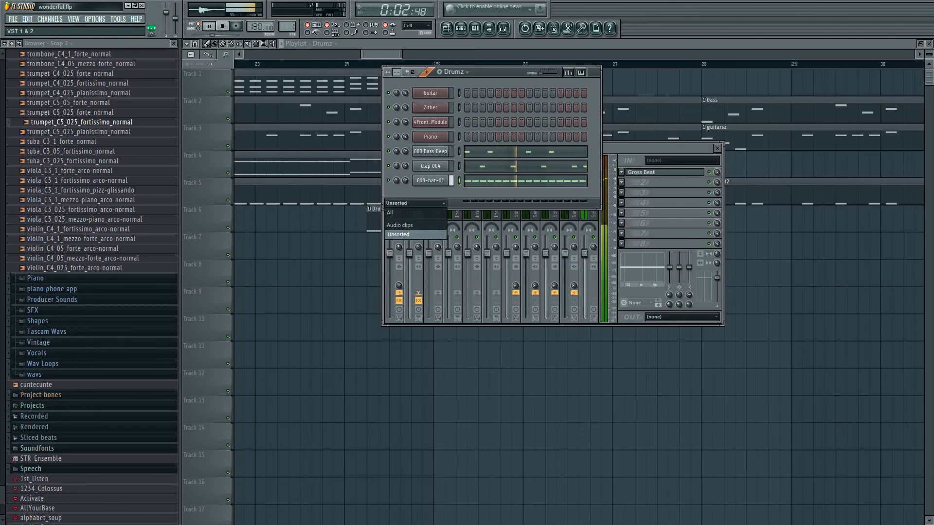
{"action": "left_click", "coordinate": [415, 235]}
{"action": "key", "text": "F9"}
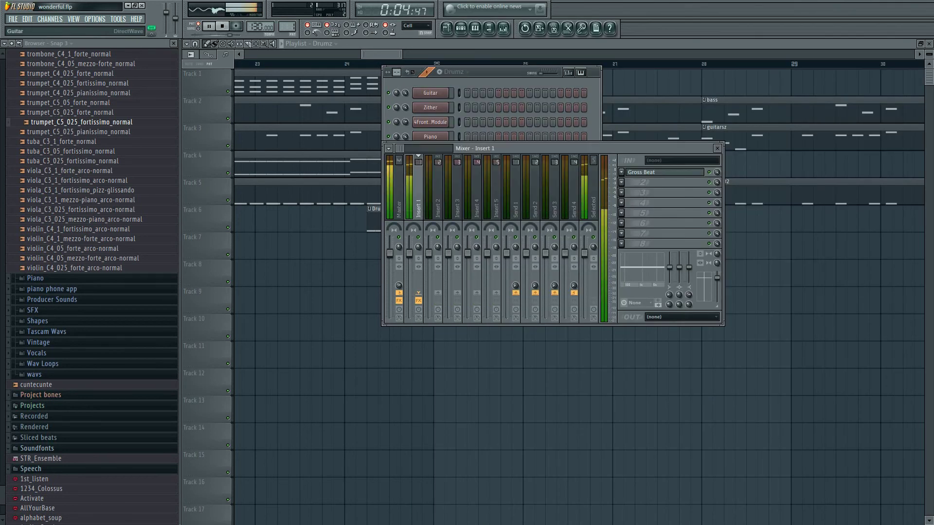
Stop playback and view the available effect plugins in the Plugin Picker
{"action": "key", "text": "space"}
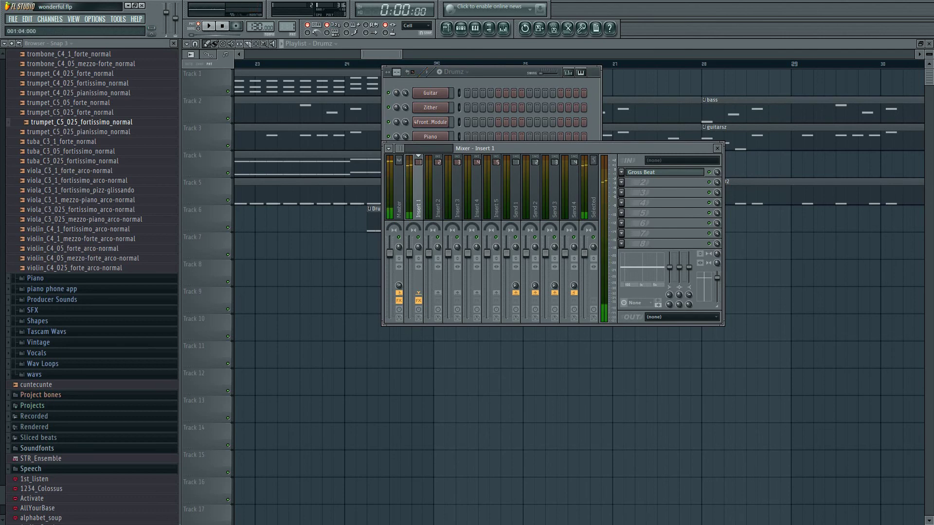
{"action": "key", "text": "F8"}
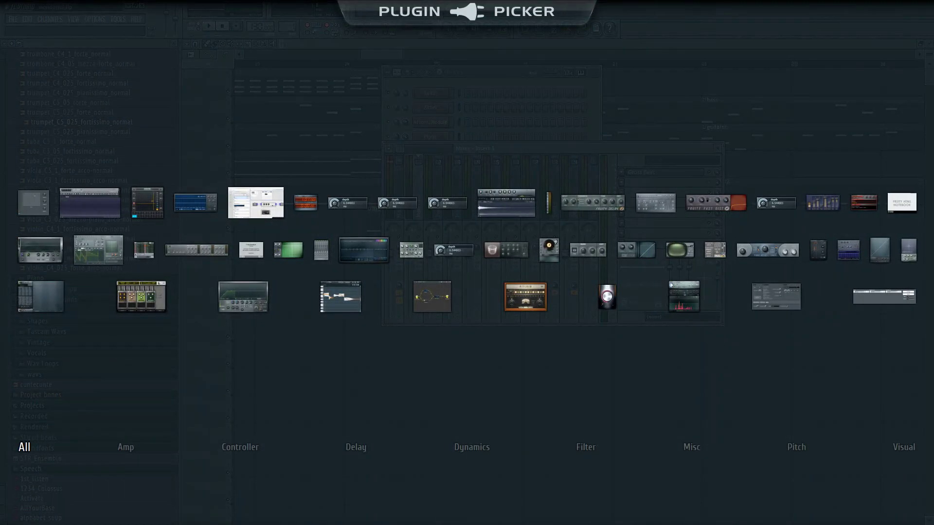
{"action": "key", "text": "Escape"}
Add 10 Band Graphic Eq v1.3 to the favourite effect plugins and refresh the plugin list with a fast scan
{"action": "left_click", "coordinate": [622, 183]}
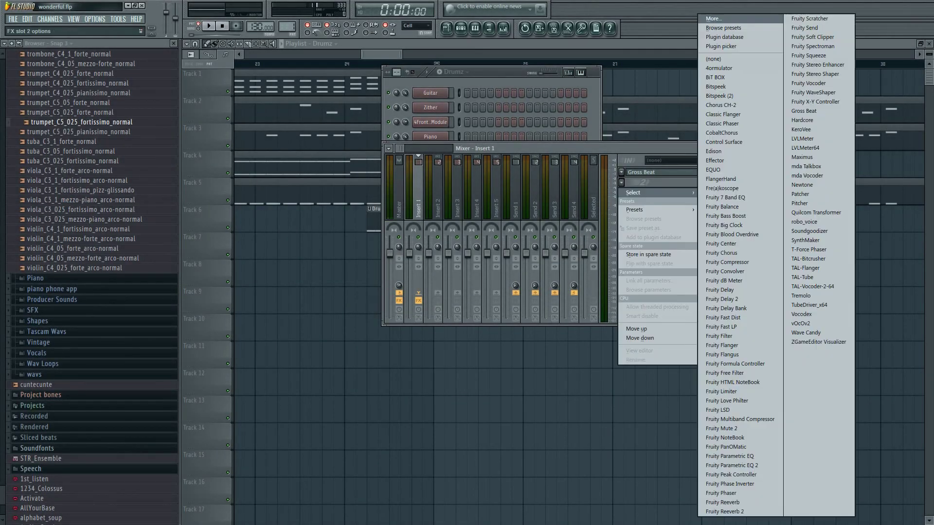
{"action": "left_click", "coordinate": [714, 18]}
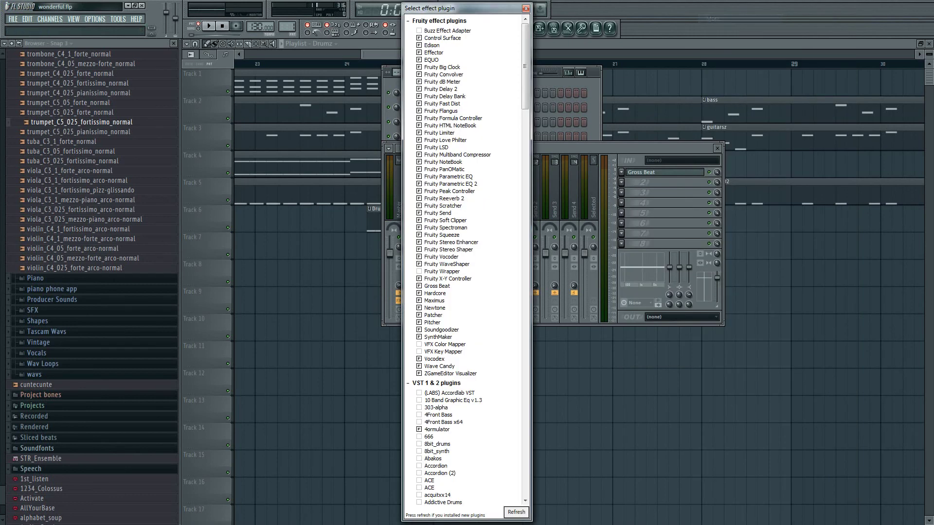
{"action": "scroll", "coordinate": [465, 262], "scroll_direction": "down", "scroll_amount": 5}
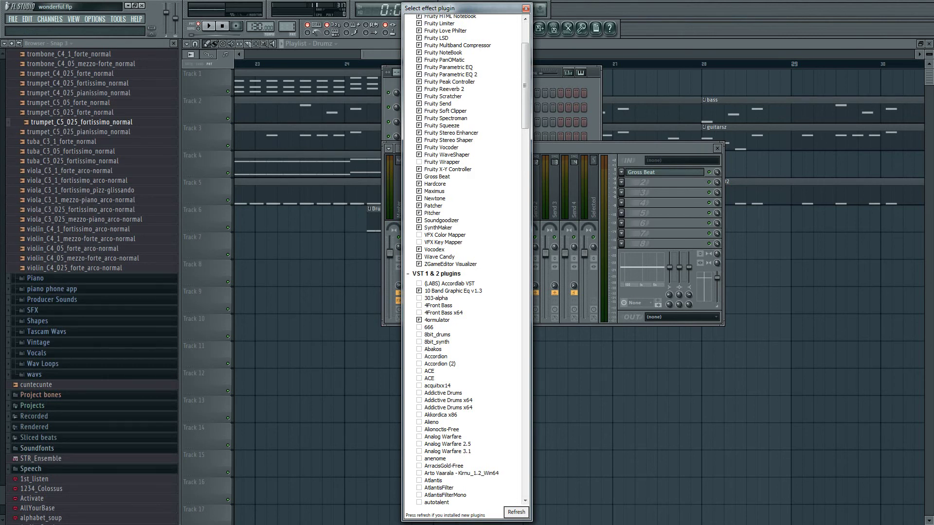
{"action": "left_click", "coordinate": [516, 511]}
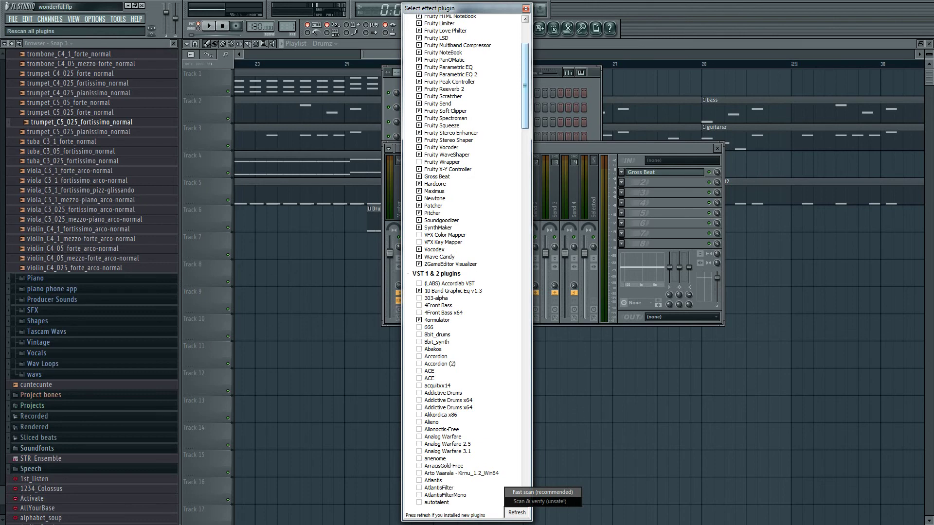
{"action": "left_click", "coordinate": [542, 492]}
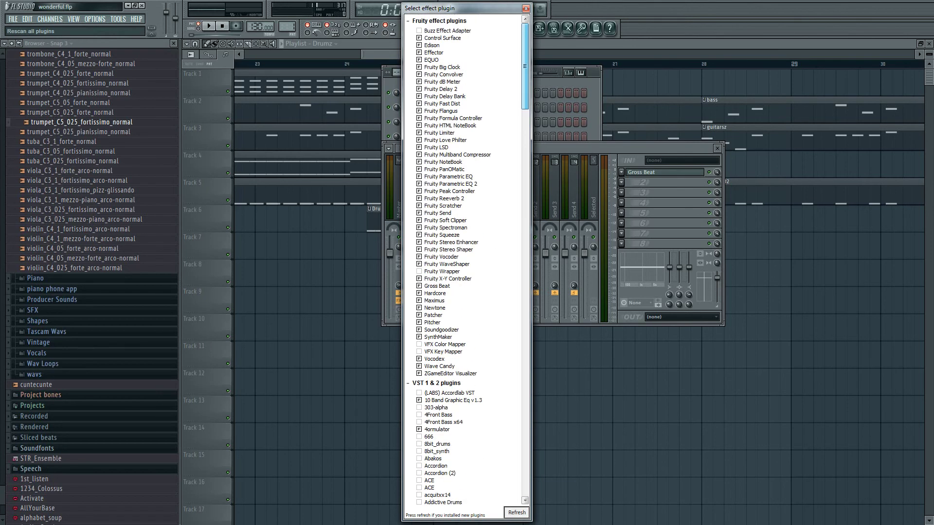
{"action": "key", "text": "Escape"}
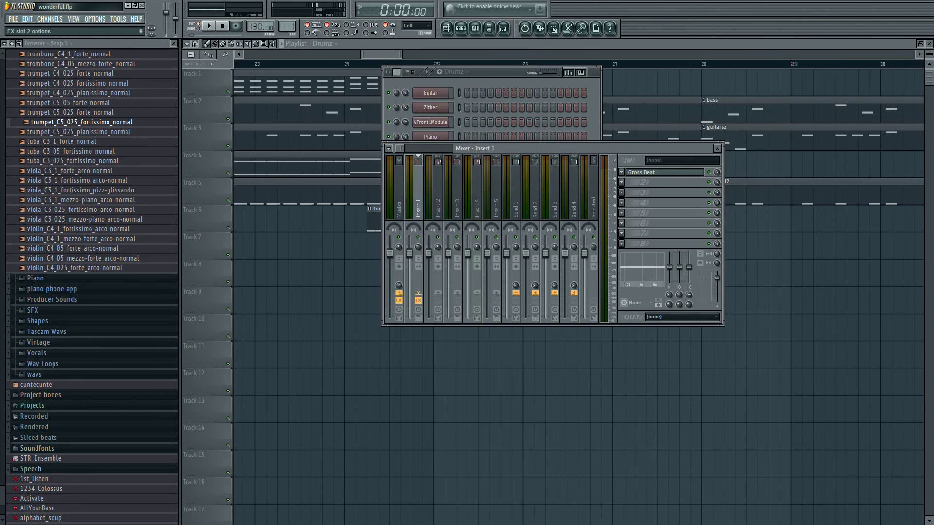
Load 10 Band Graphic Eq v1.3 into Insert 1's second effect slot and play the pattern with the EQ window moved below the mixer
{"action": "left_click", "coordinate": [622, 183]}
{"action": "left_click", "coordinate": [735, 68]}
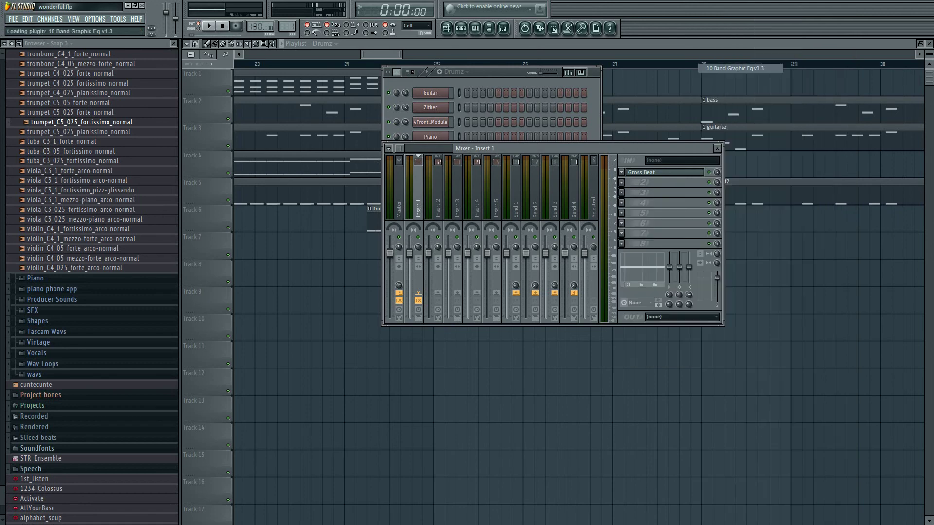
{"action": "left_click_drag", "start_coordinate": [340, 131], "coordinate": [470, 214]}
{"action": "key", "text": "space"}
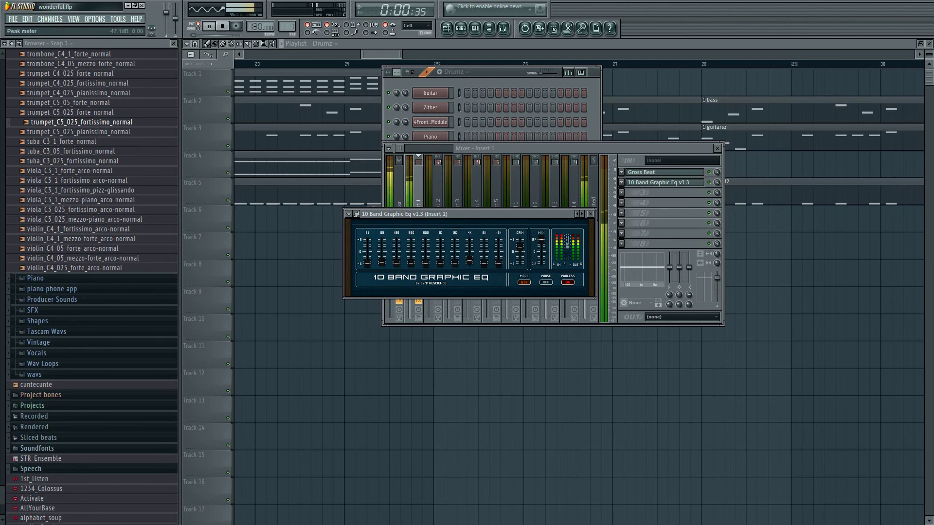
{"action": "left_click_drag", "start_coordinate": [438, 214], "coordinate": [428, 388]}
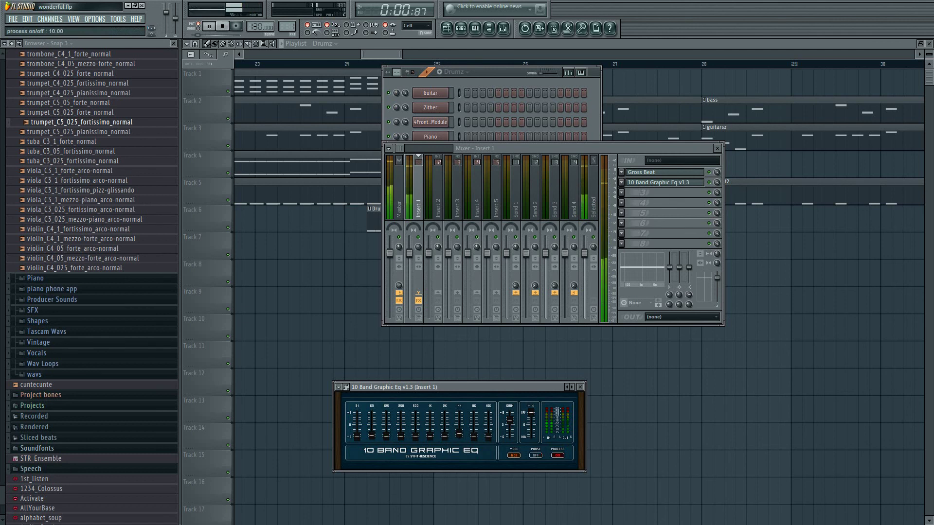
Move the graphic EQ window back up over the mixer and set its 250 Hz band to about -3.24
{"action": "left_click_drag", "start_coordinate": [428, 387], "coordinate": [444, 250]}
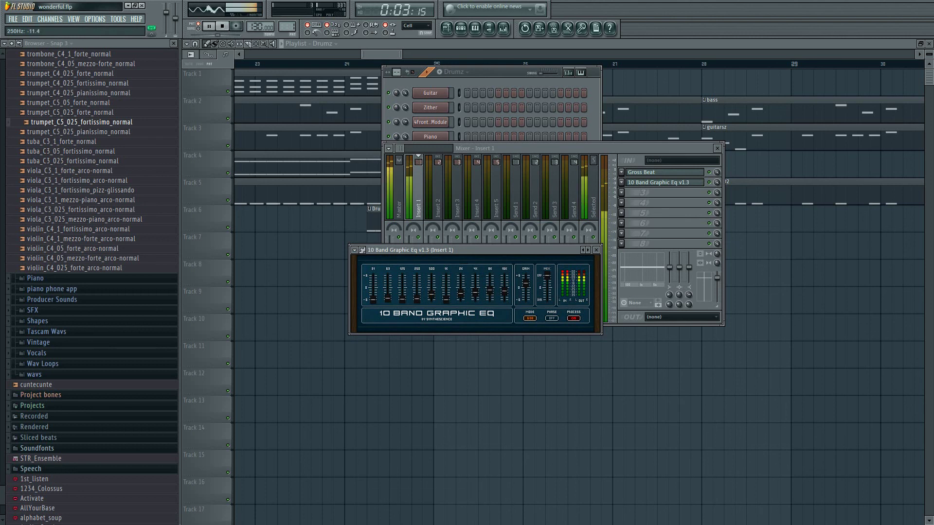
{"action": "left_click_drag", "start_coordinate": [417, 278], "coordinate": [417, 288]}
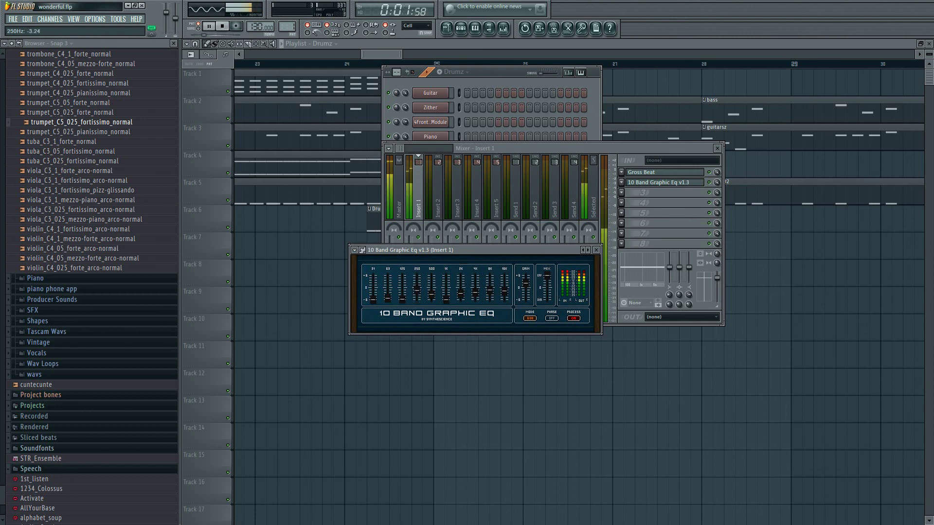
Raise the graphic EQ's three lowest bands, with 125 Hz at about -1.56 and 31 Hz at about -1.92, and close the EQ and mixer
{"action": "left_click_drag", "start_coordinate": [403, 298], "coordinate": [403, 281]}
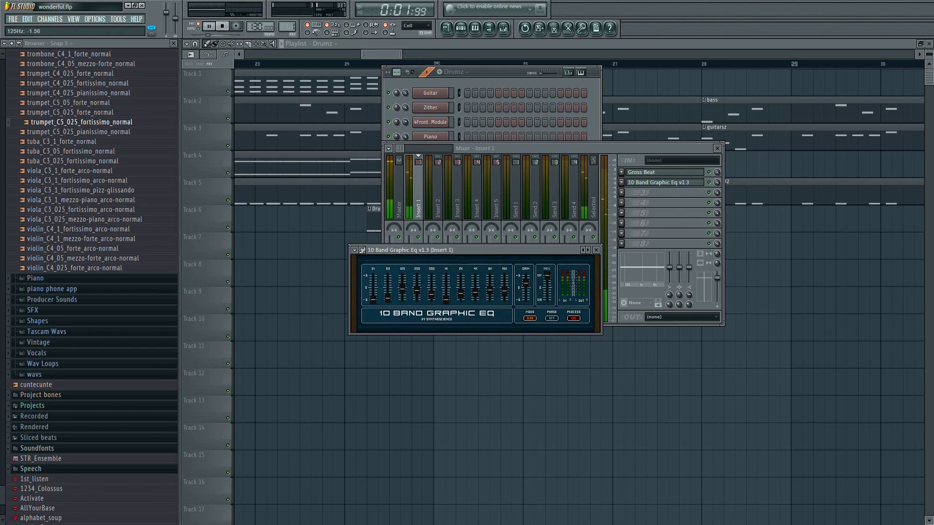
{"action": "left_click", "coordinate": [388, 298]}
{"action": "left_click_drag", "start_coordinate": [388, 288], "coordinate": [388, 277]}
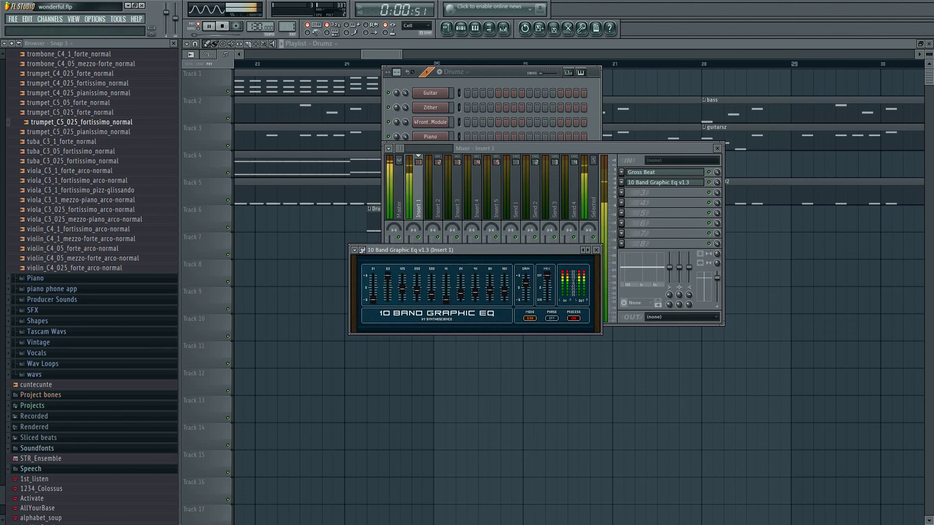
{"action": "left_click_drag", "start_coordinate": [388, 276], "coordinate": [388, 282]}
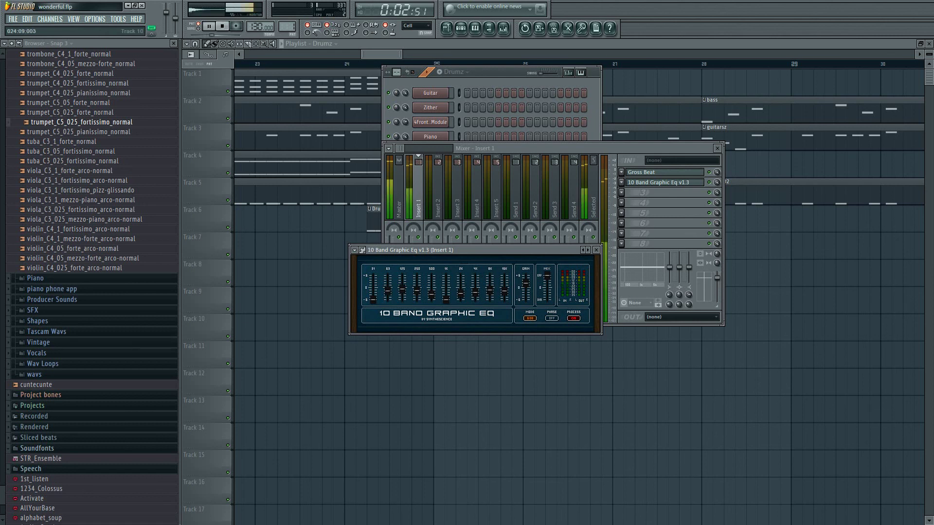
{"action": "left_click_drag", "start_coordinate": [373, 300], "coordinate": [373, 275]}
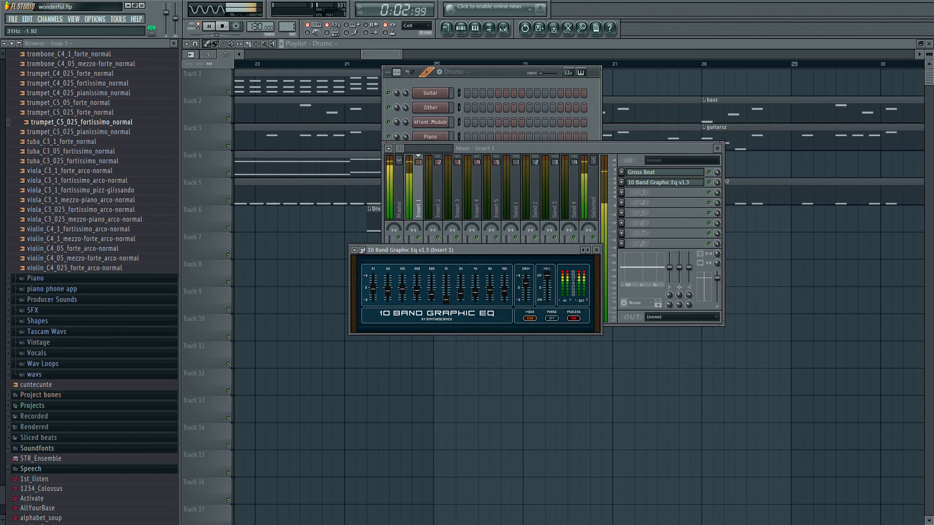
{"action": "left_click", "coordinate": [597, 250]}
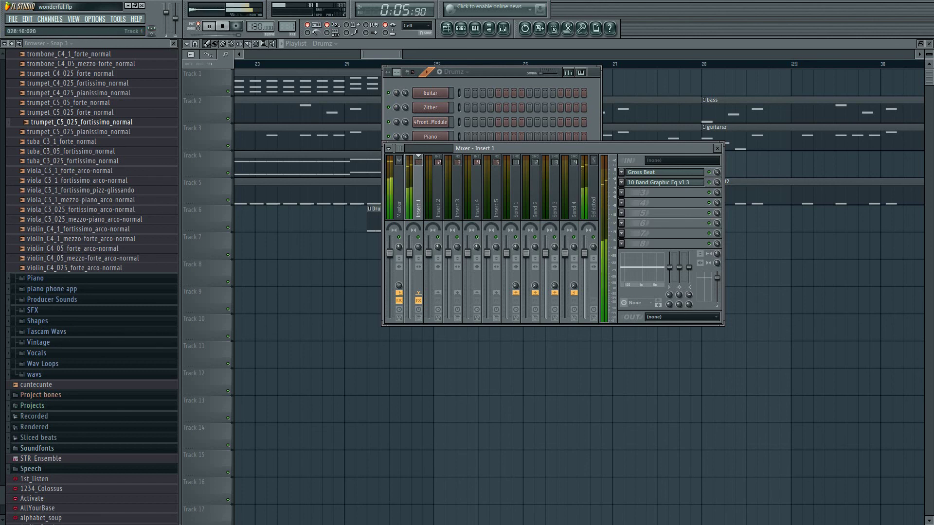
{"action": "left_click", "coordinate": [717, 148]}
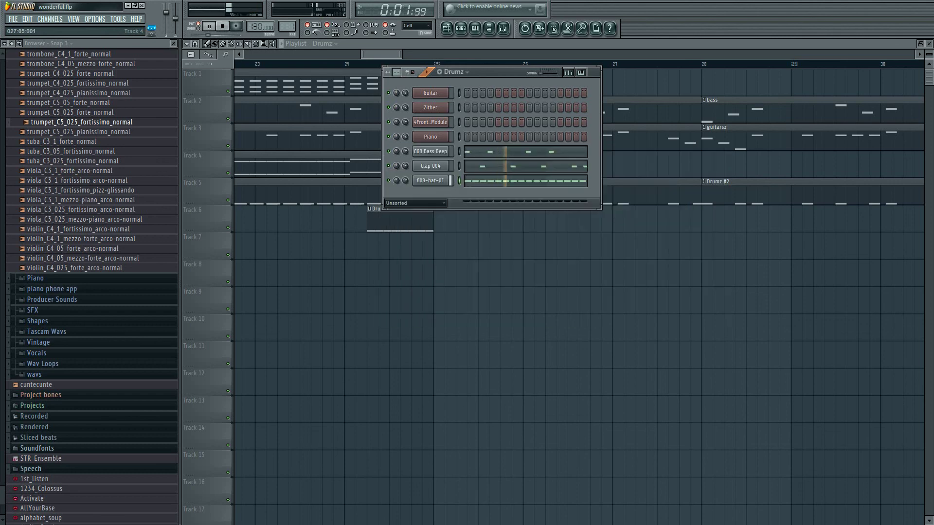
Play the full song arrangement from the IronKegBeatsz_Robotoid clip in bar 12 and stop playback
{"action": "left_click_drag", "start_coordinate": [378, 54], "coordinate": [317, 54]}
{"action": "left_click", "coordinate": [330, 63]}
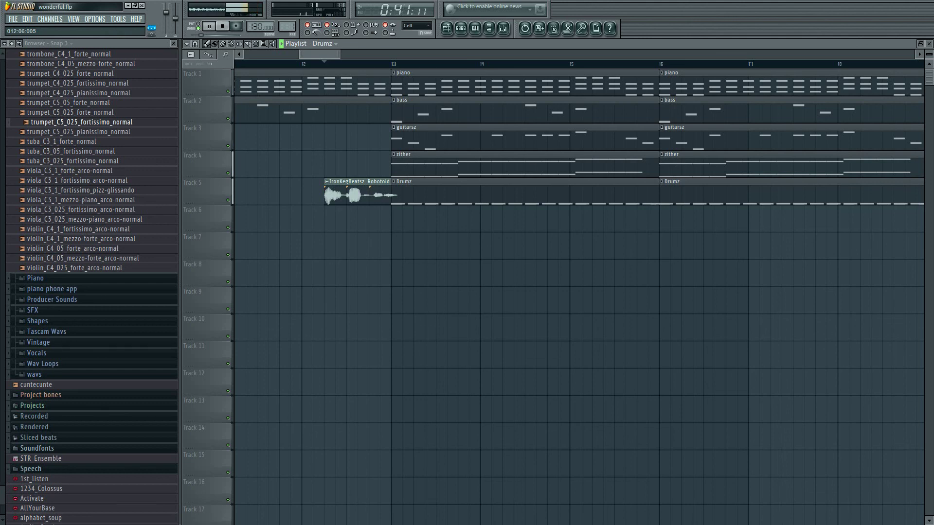
{"action": "key", "text": "space"}
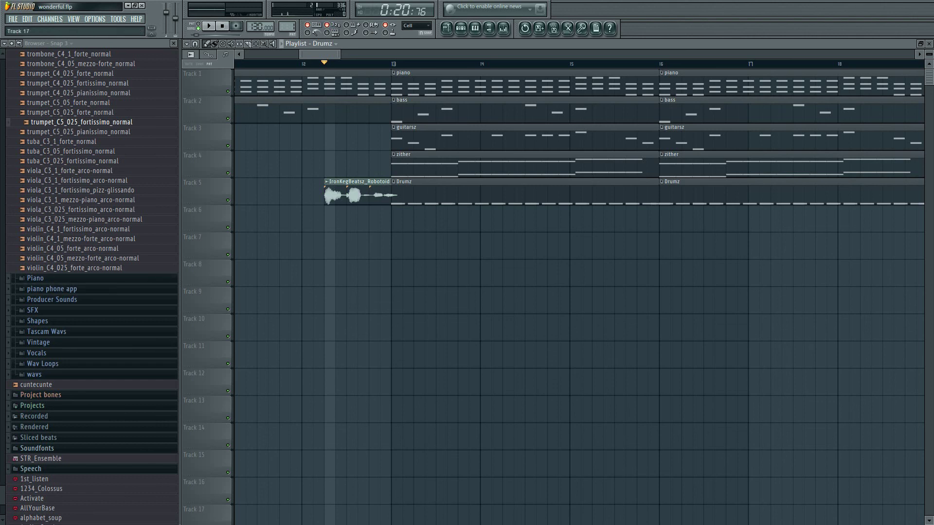
{"action": "key", "text": "super"}
{"action": "left_click", "coordinate": [163, 516]}
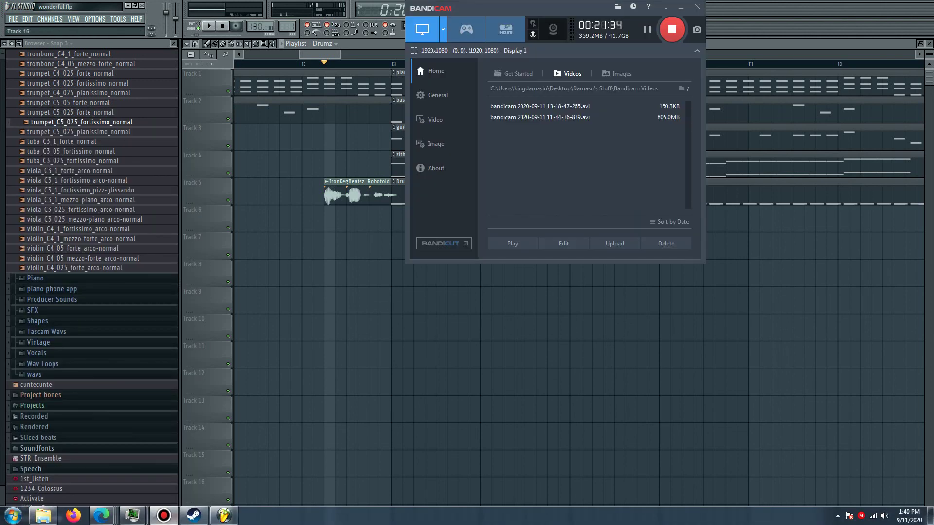